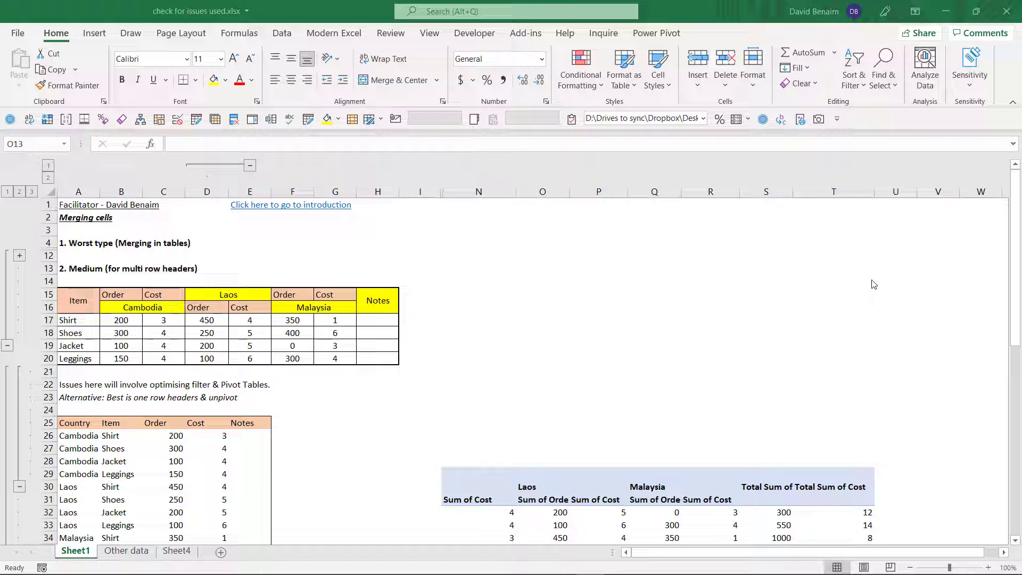
click(447, 312)
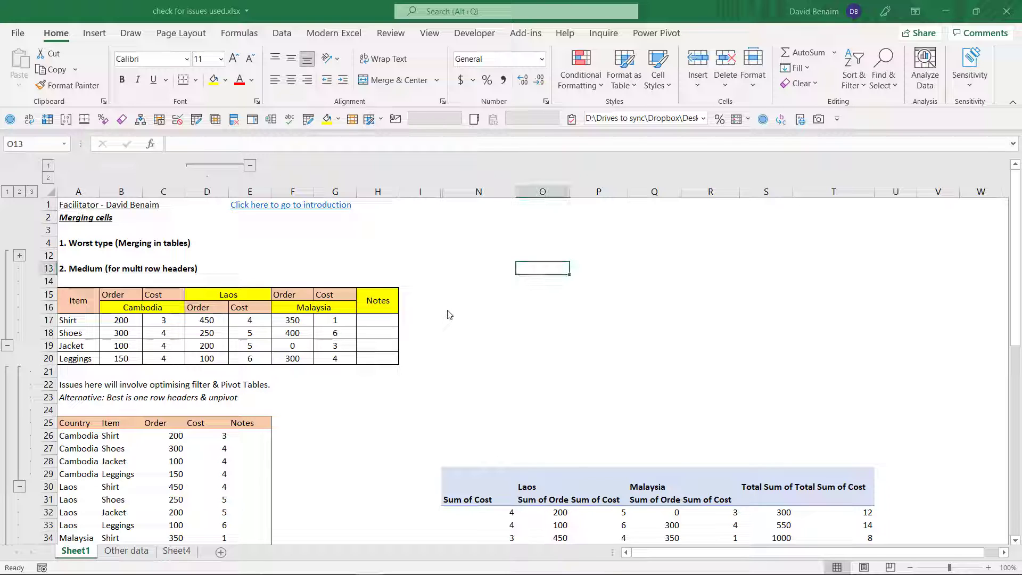
click(495, 227)
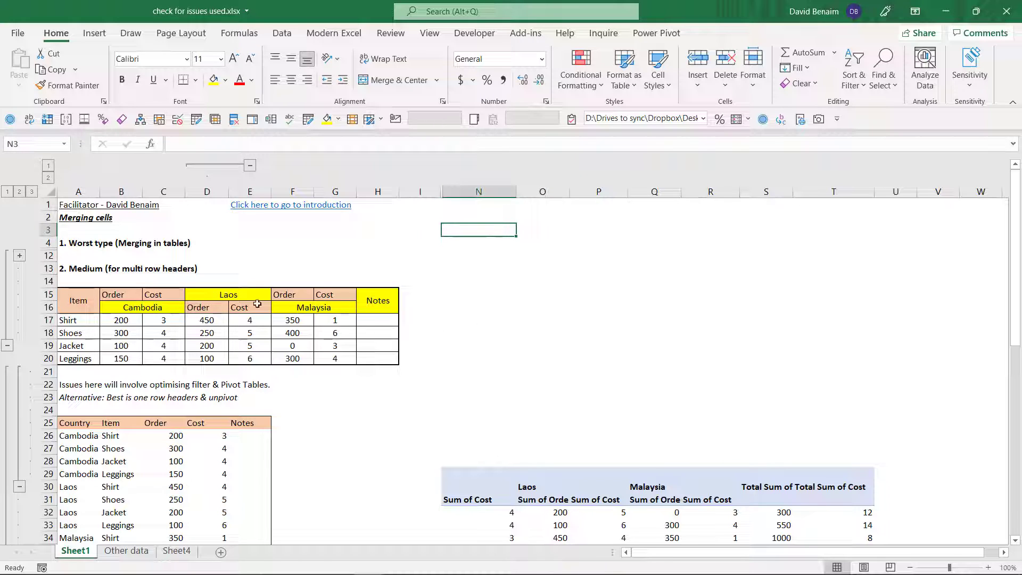
drag(420, 191, 479, 192)
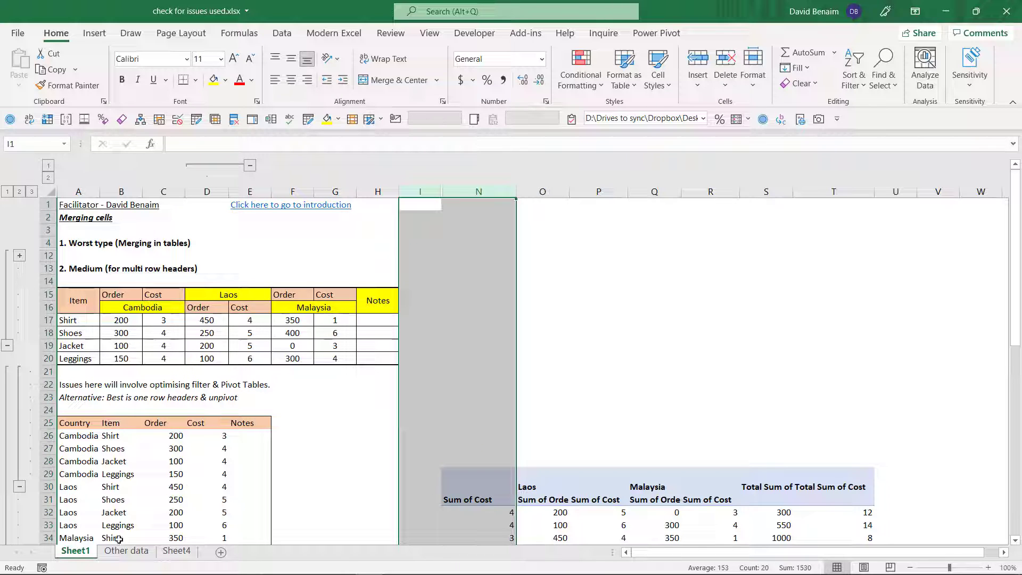
click(475, 345)
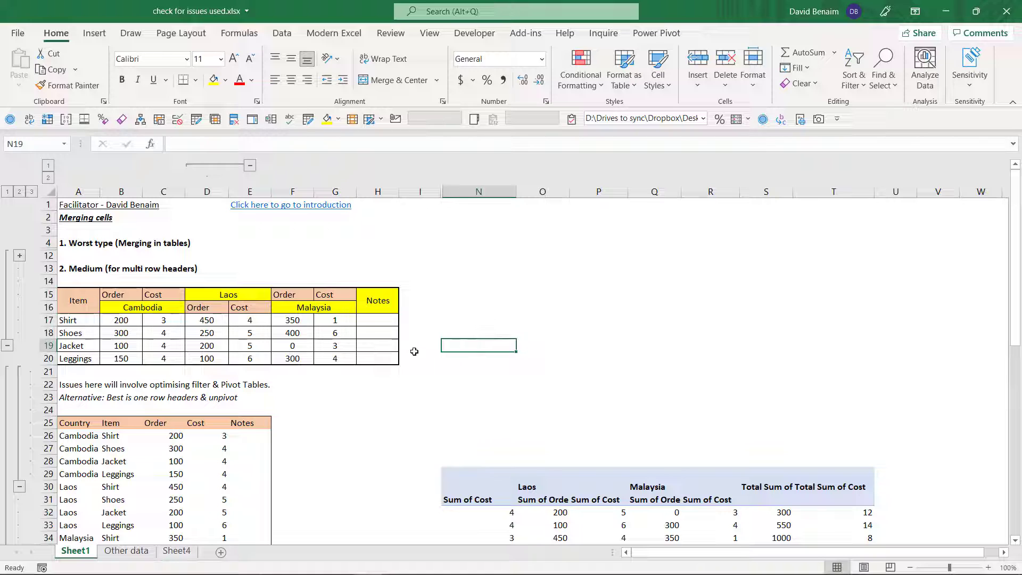
click(474, 316)
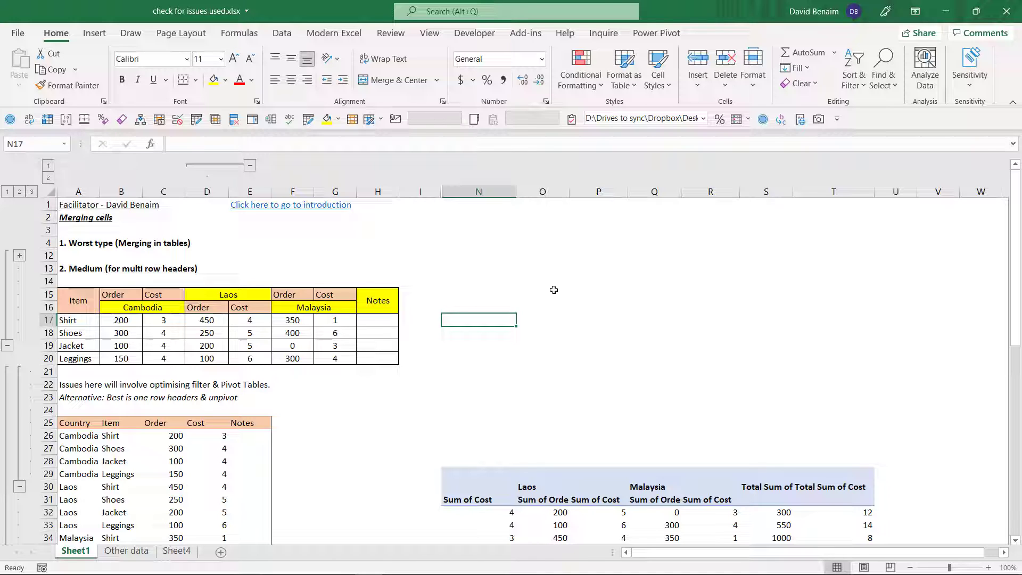
click(570, 255)
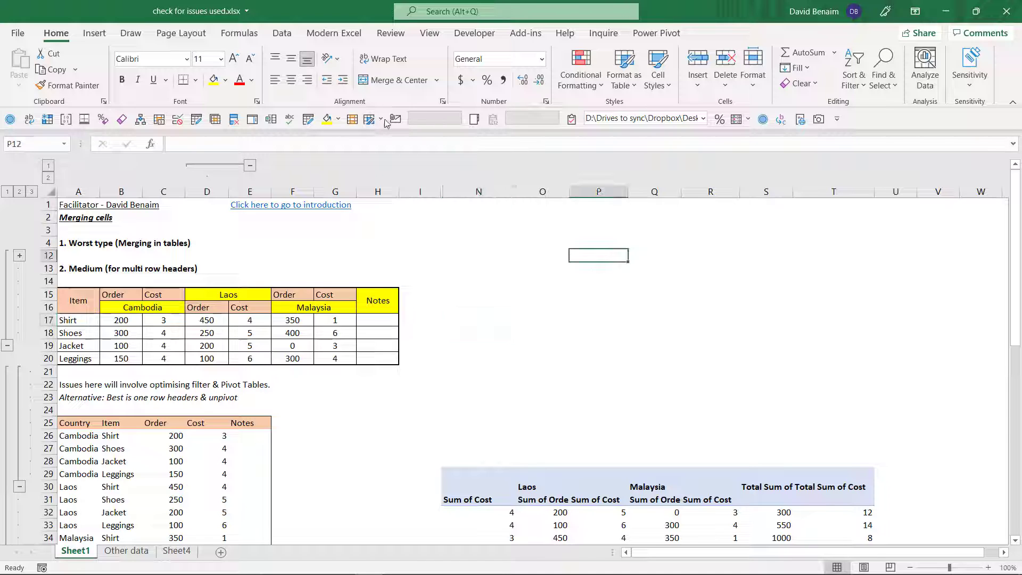
- Run the accessibility checker on the workbook and expand its Merged Cells warnings
click(391, 34)
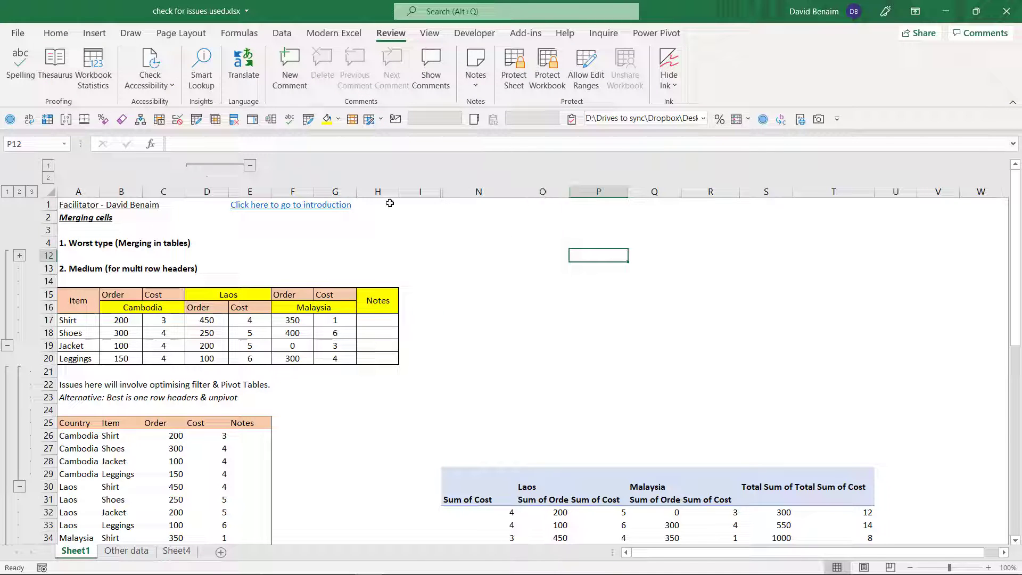
click(154, 59)
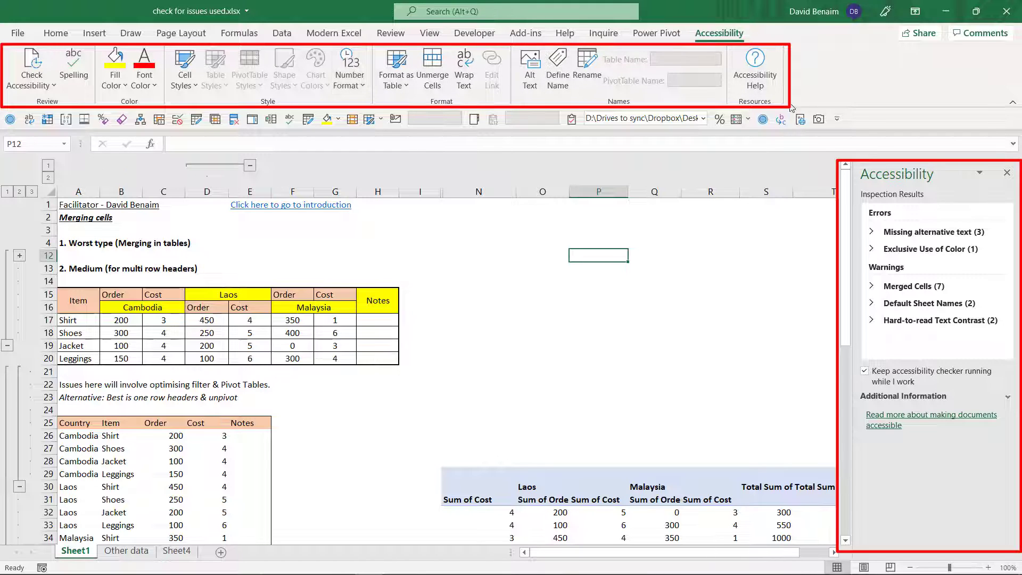
click(900, 285)
- Examine the flagged merged ranges on Sheet1, including the comment blocks A42:G43 and A45:G46 and the table headers in rows 15 and 16
click(905, 298)
click(911, 311)
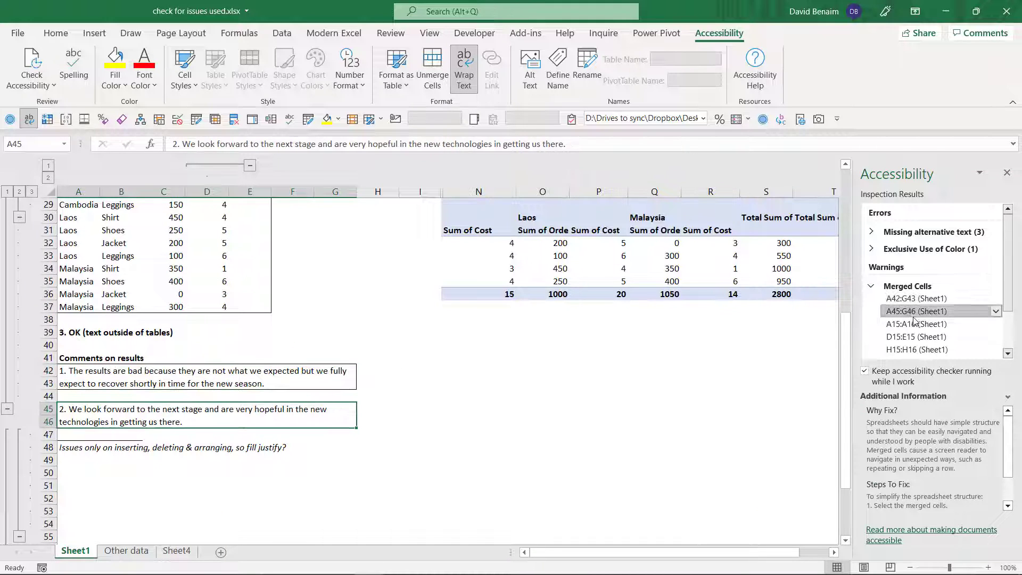
click(916, 324)
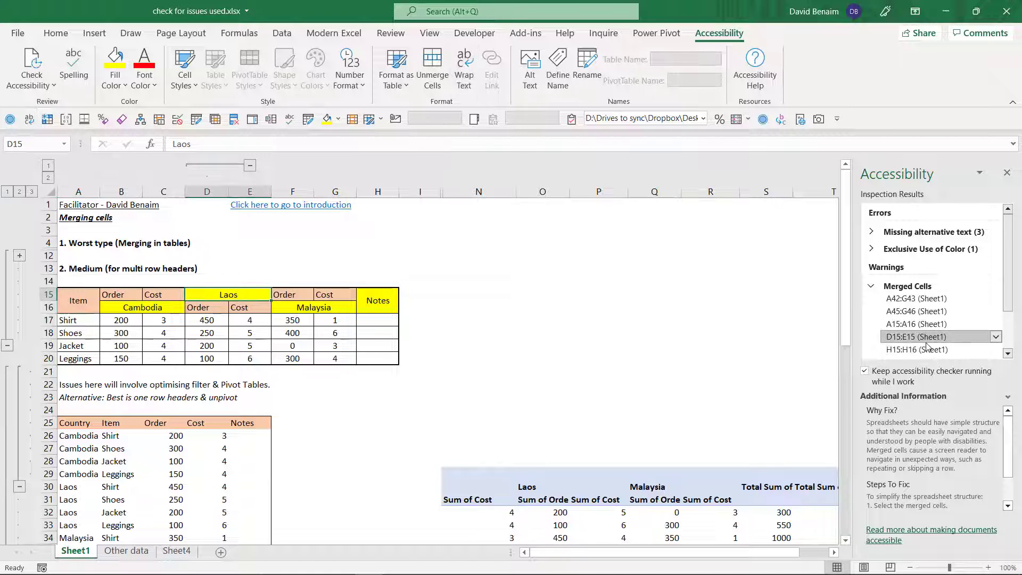
click(916, 336)
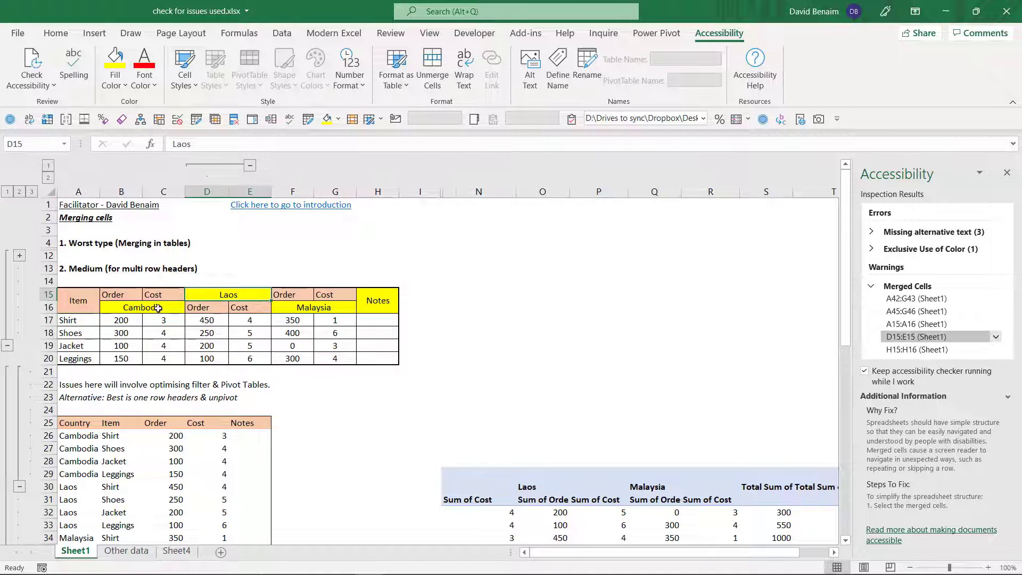
click(916, 349)
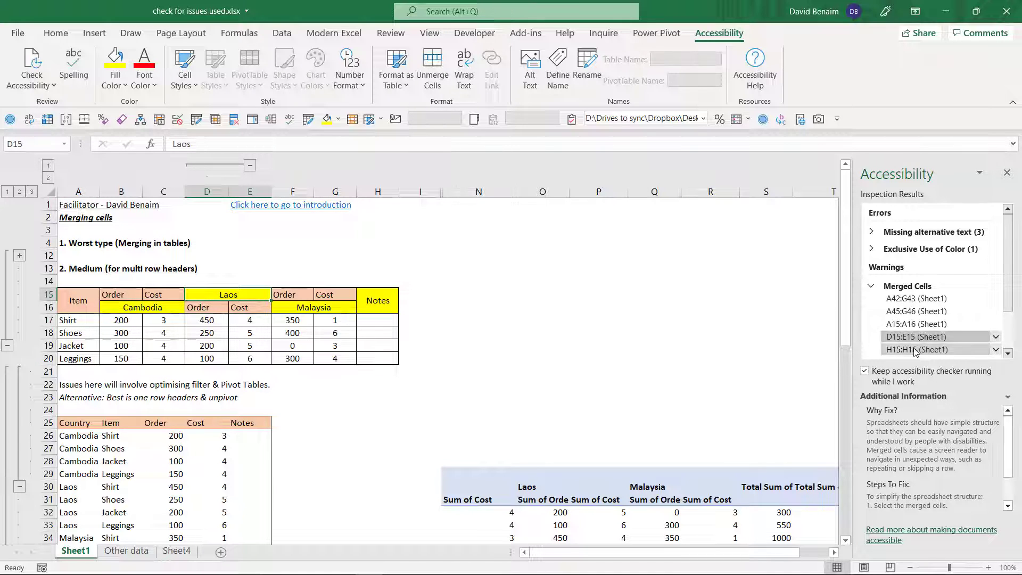
click(920, 299)
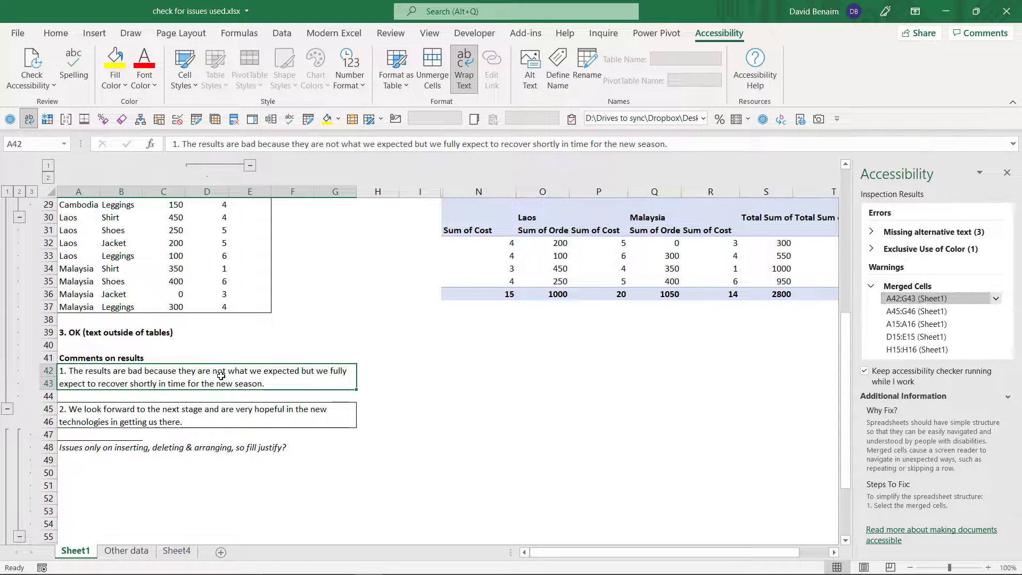
click(246, 420)
click(253, 380)
click(248, 418)
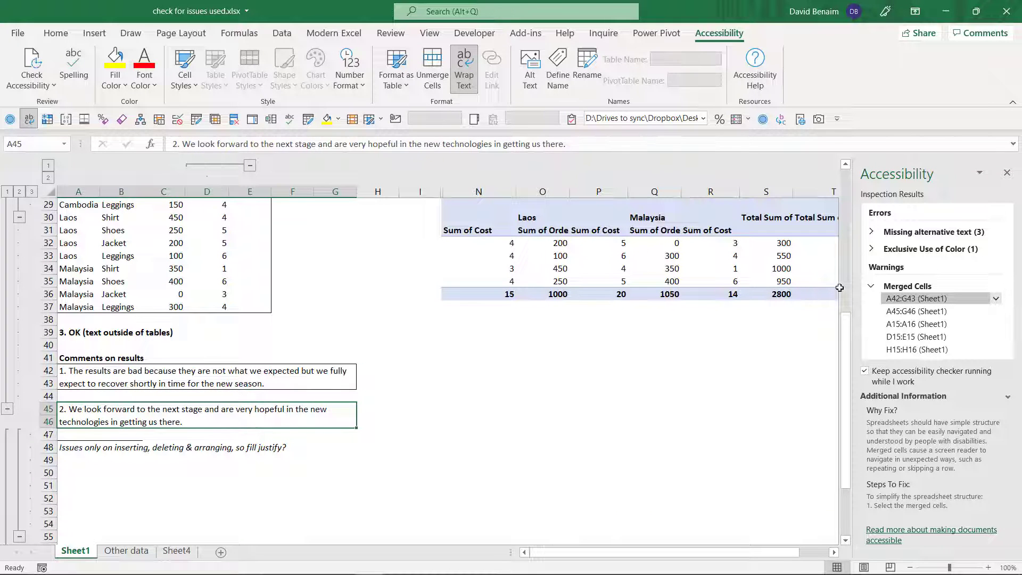
- Unmerge all cells in the two-row table header A15:H16
click(962, 326)
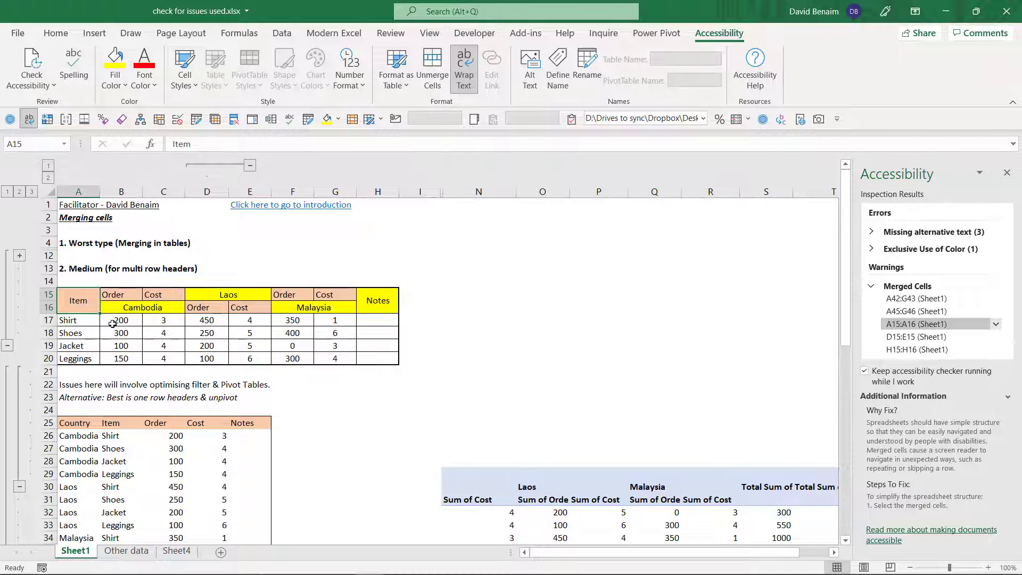
drag(82, 297, 376, 293)
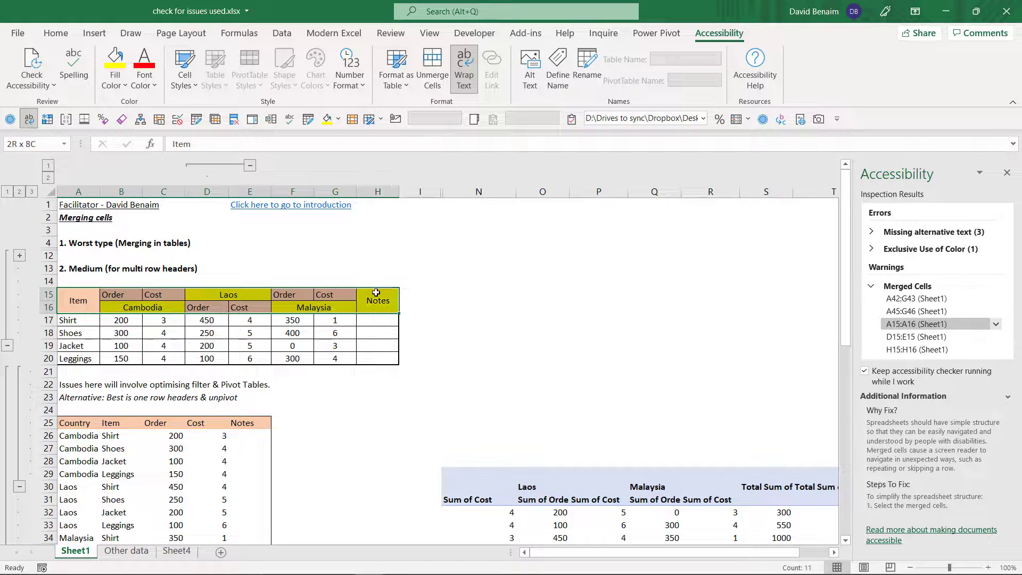
click(432, 69)
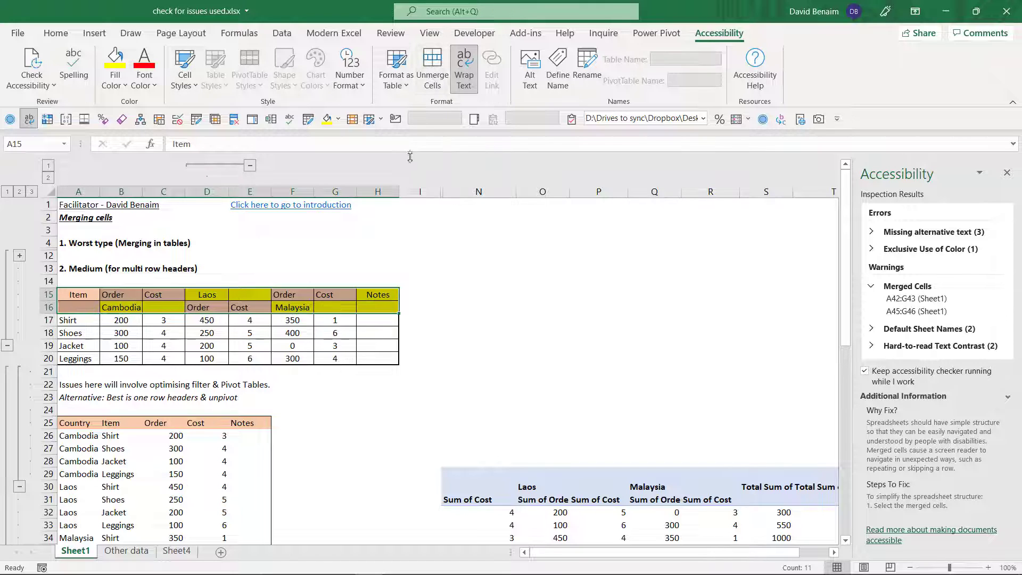
- Fill the empty unmerged header cells with their country names: Laos in E15, Cambodia in C16 and Malaysia in G16
click(212, 294)
drag(211, 293, 250, 301)
click(222, 295)
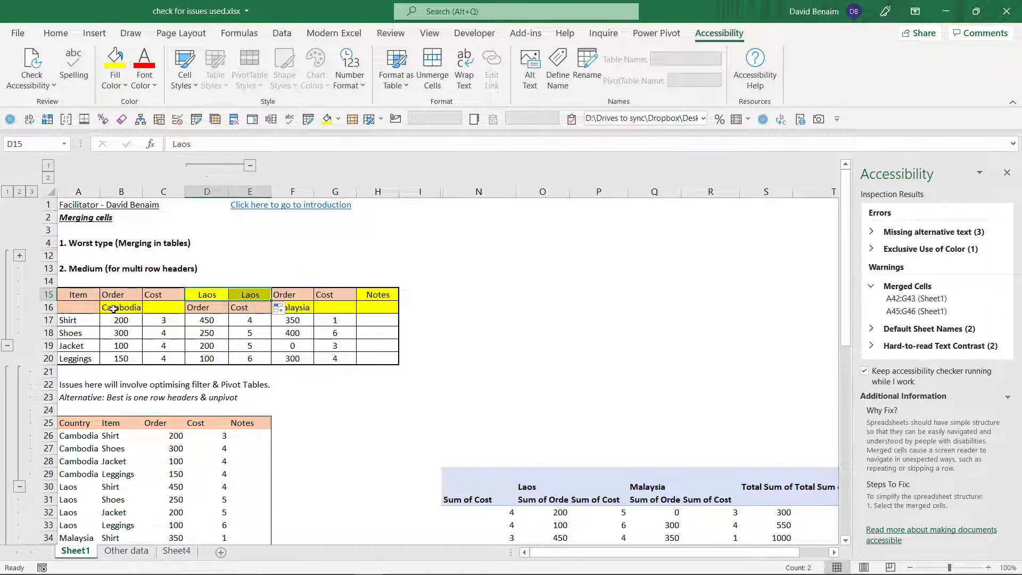
click(127, 308)
drag(160, 311, 161, 311)
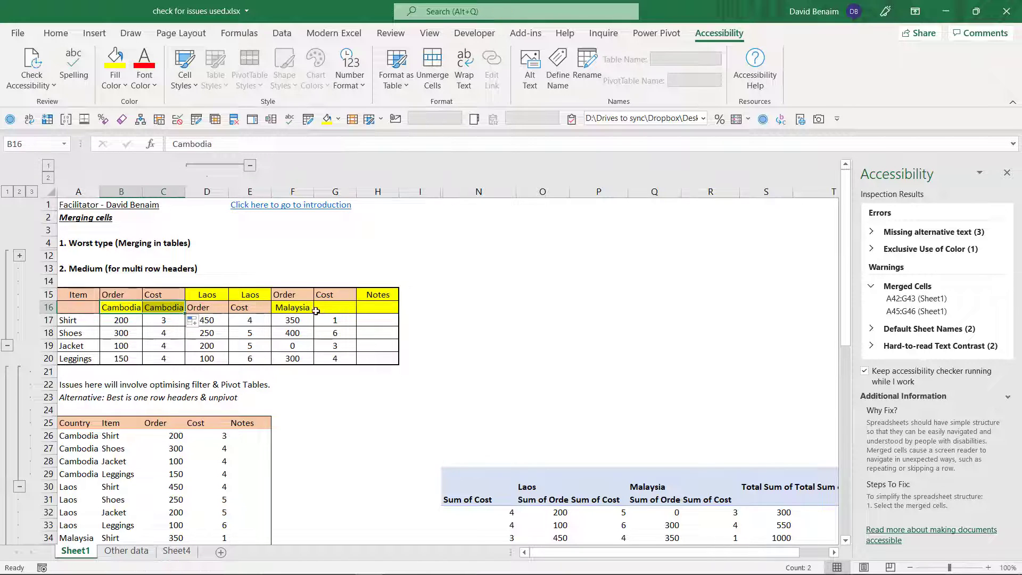
click(309, 311)
drag(316, 316, 354, 315)
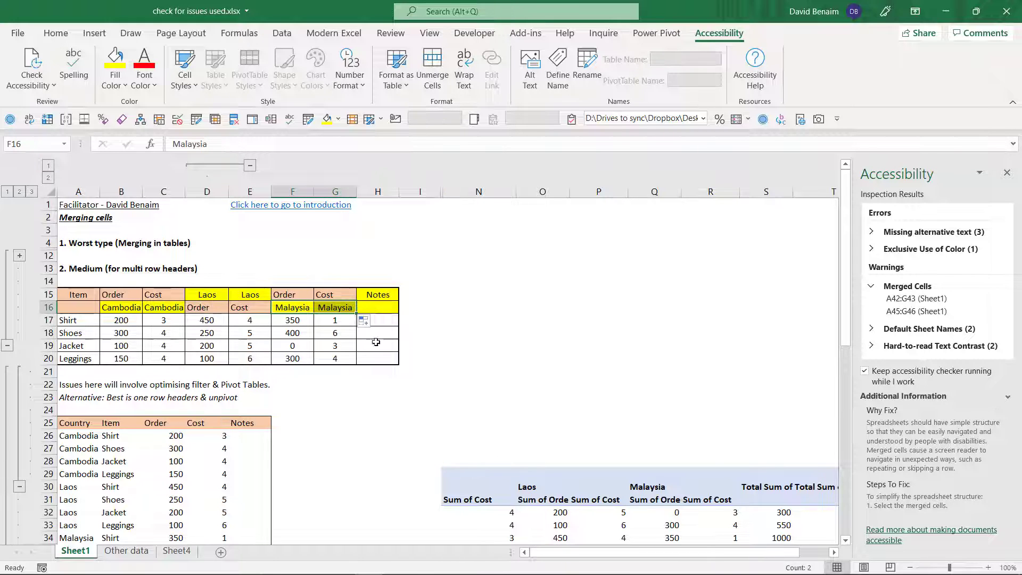
- Examine the unpivoted table with a single header row in A25:E37 and the pivot table beside it
scroll(222, 386, down, 8)
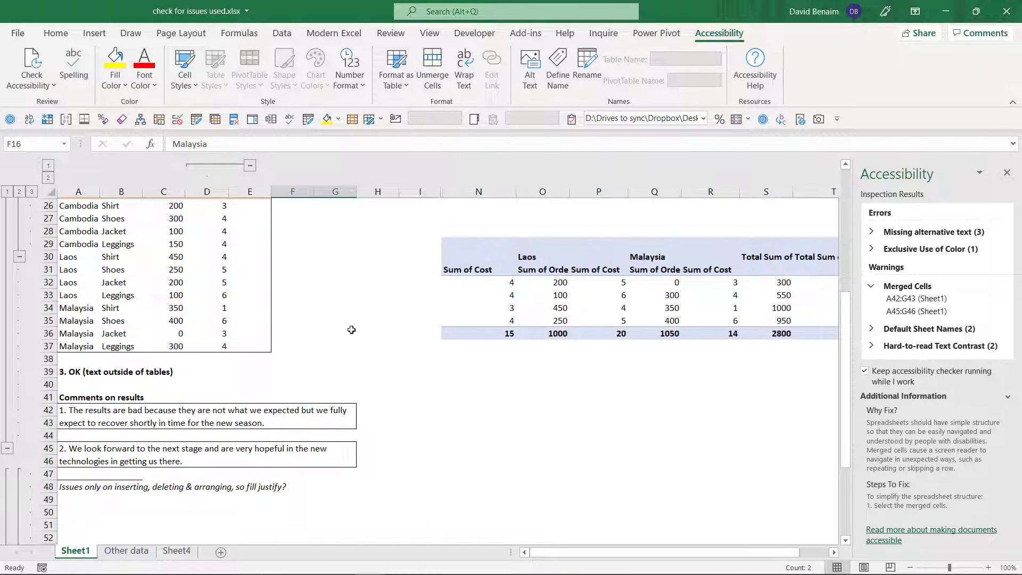
scroll(351, 329, up, 8)
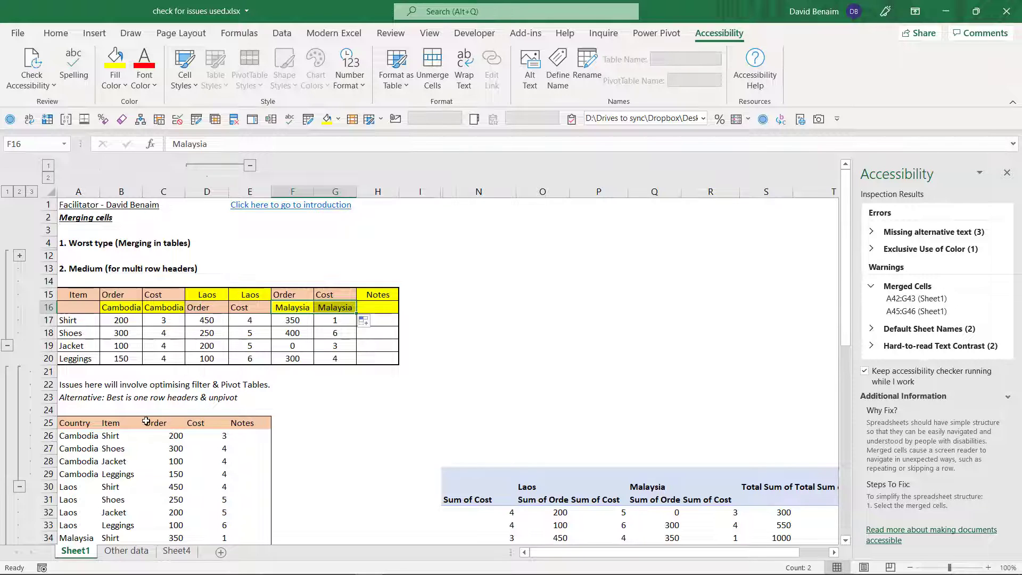
drag(77, 423, 252, 534)
scroll(252, 534, down, 2)
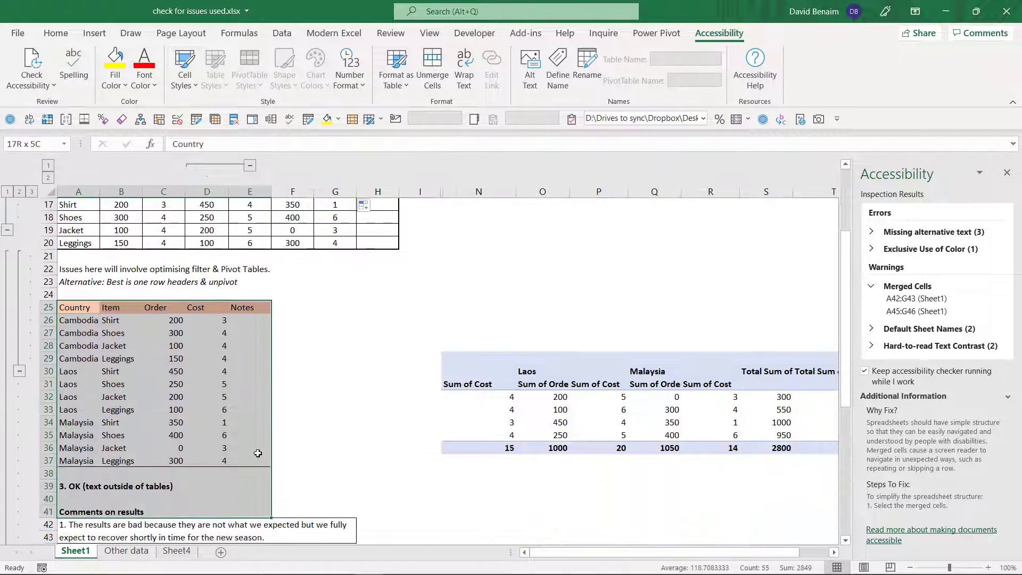
click(263, 422)
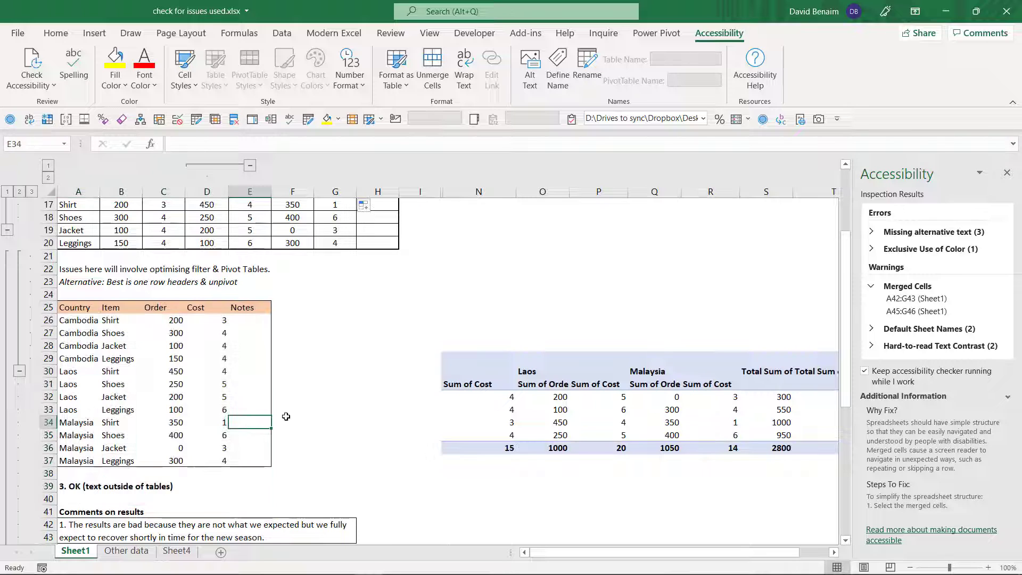
click(643, 373)
click(310, 272)
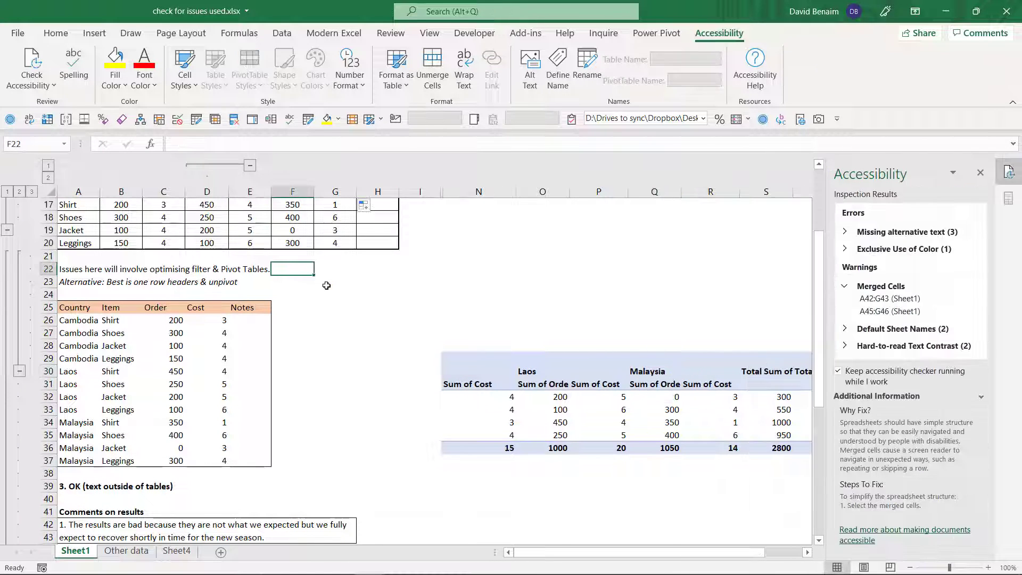
scroll(326, 285, up, 3)
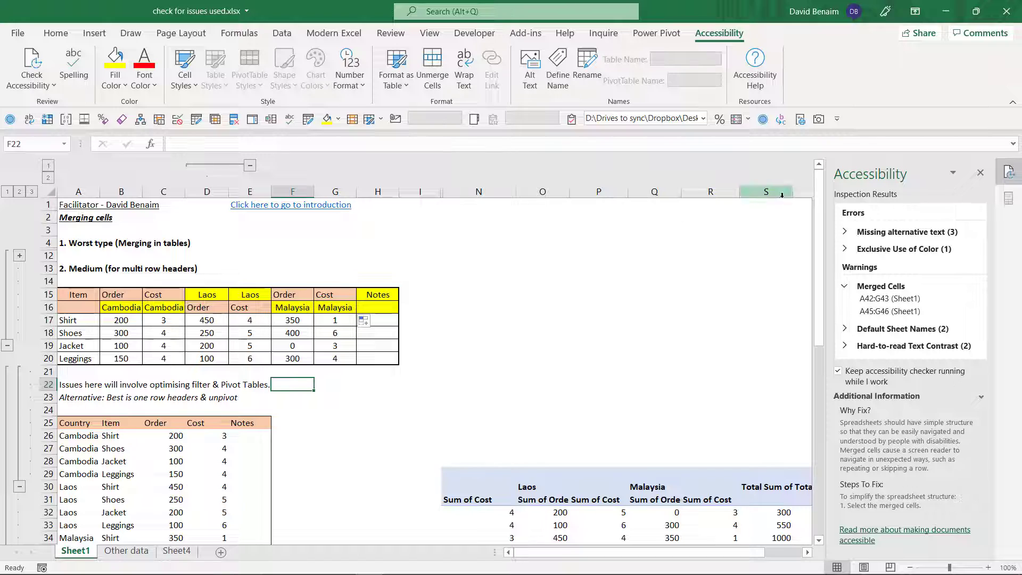
- Expand the Default Sheet Names warnings and rename Sheet1 as Issues
click(893, 328)
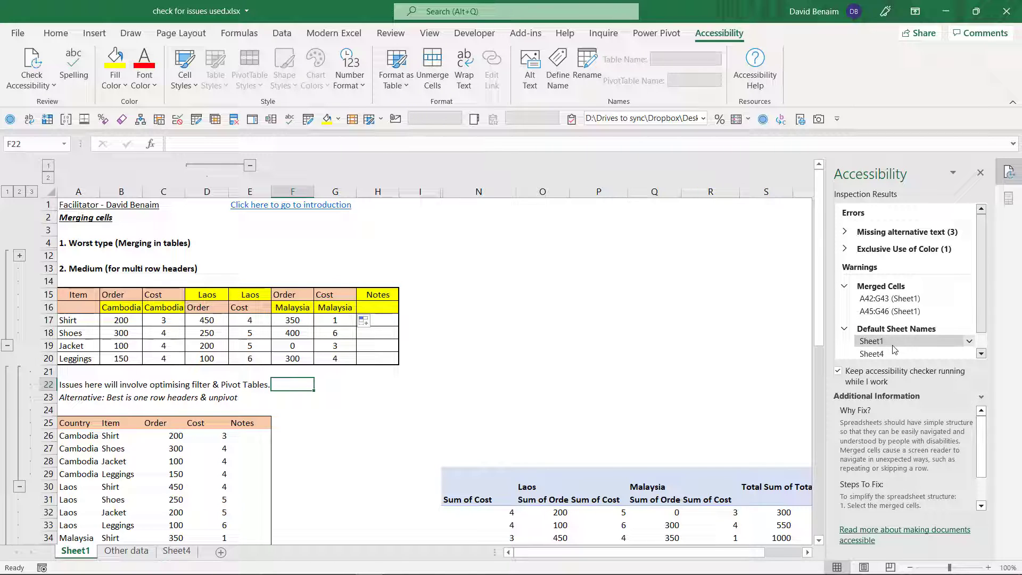
click(893, 344)
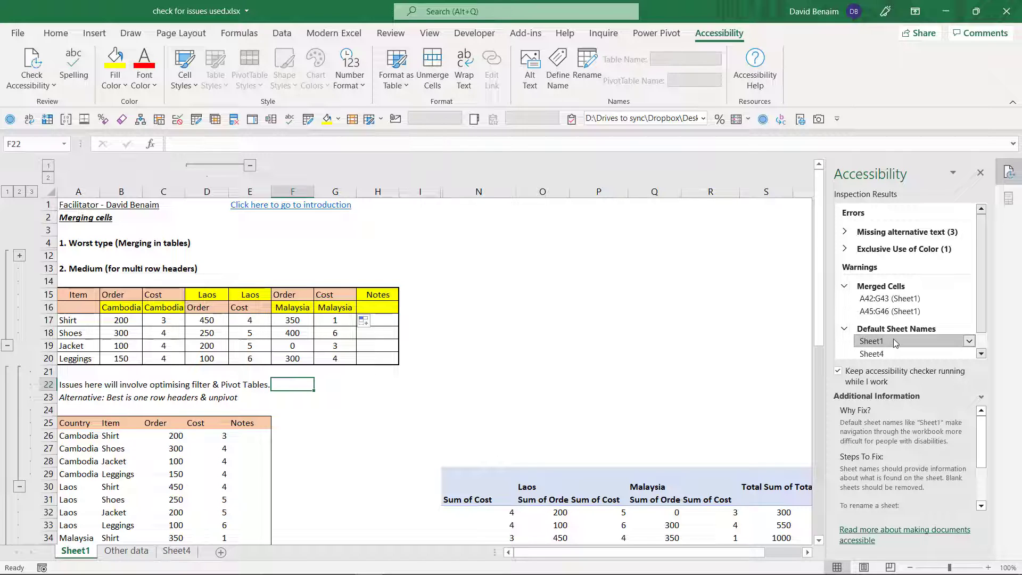
click(593, 78)
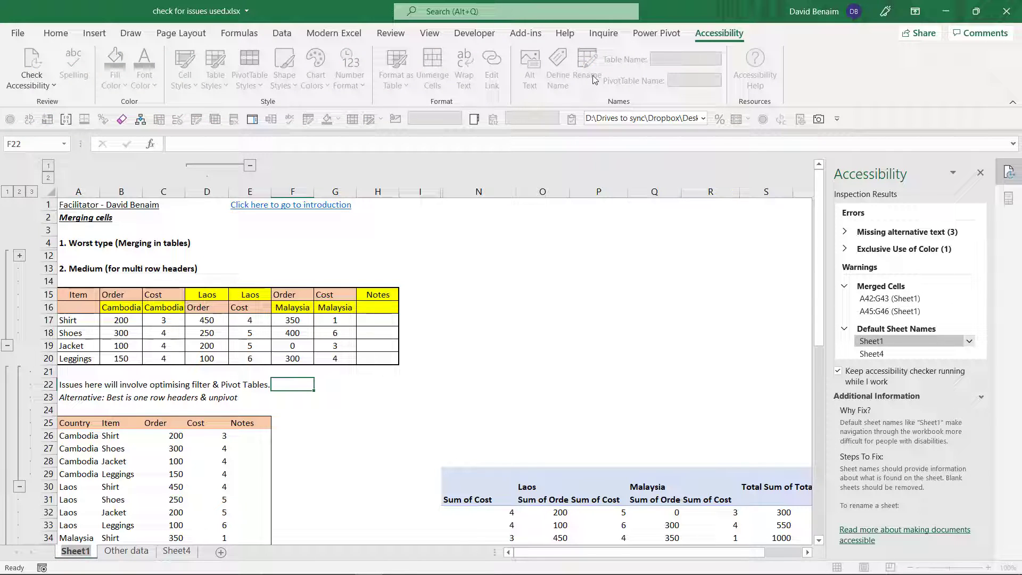
text(Issues)
key(Return)
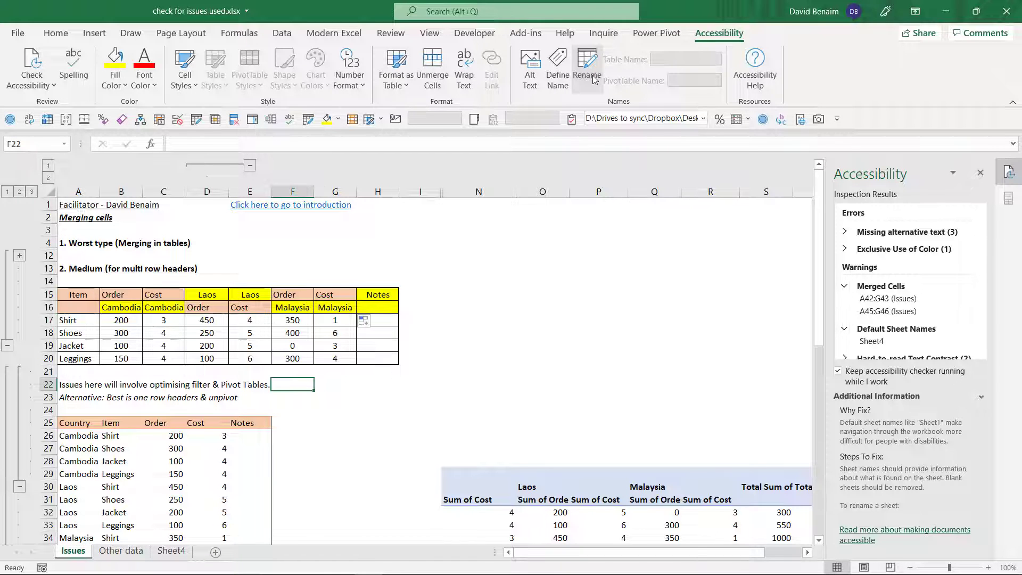
- Go to the flagged Sheet4 and rename it as Tables
click(872, 341)
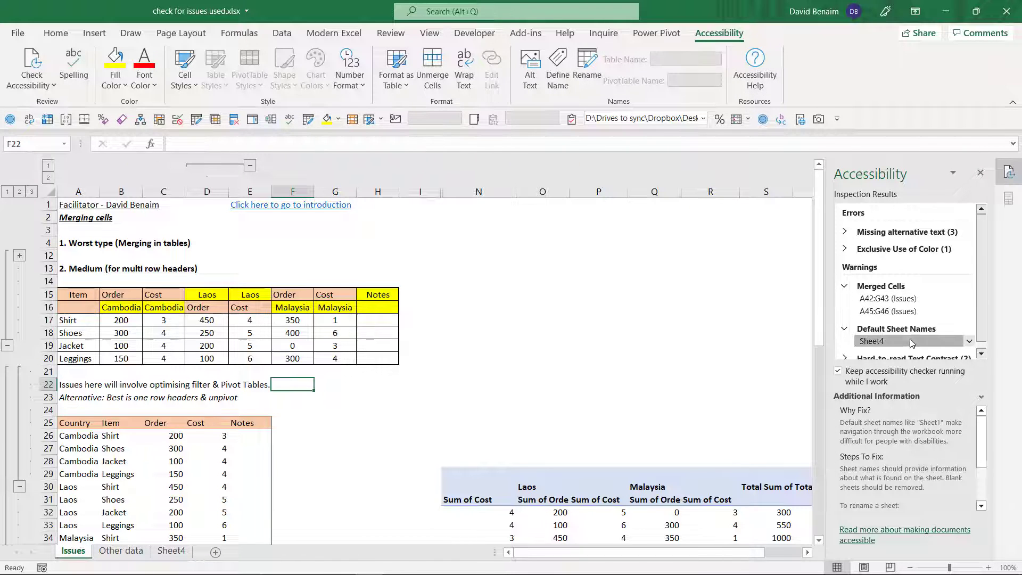
click(589, 63)
text(T)
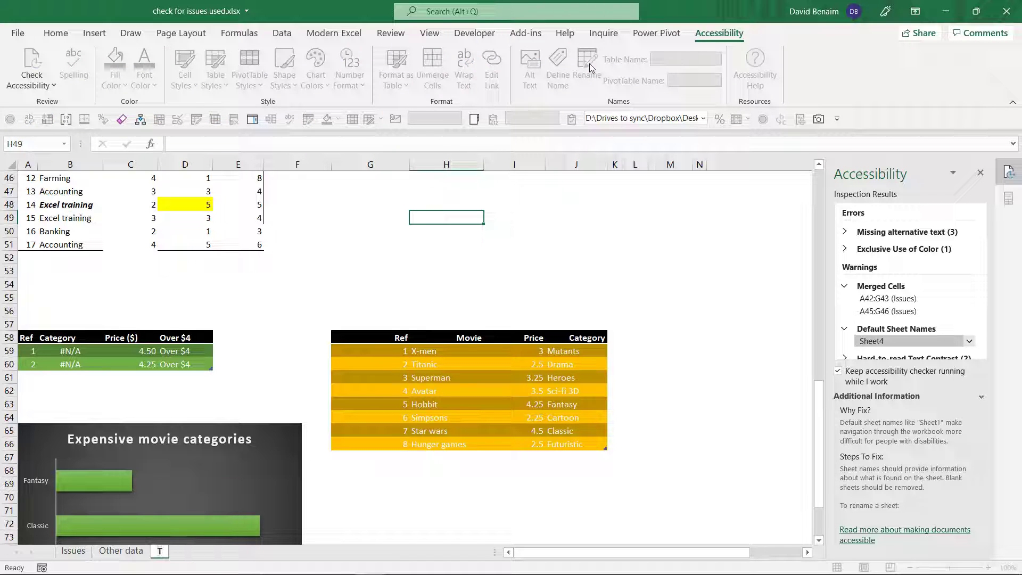
text(abees)
key(Return)
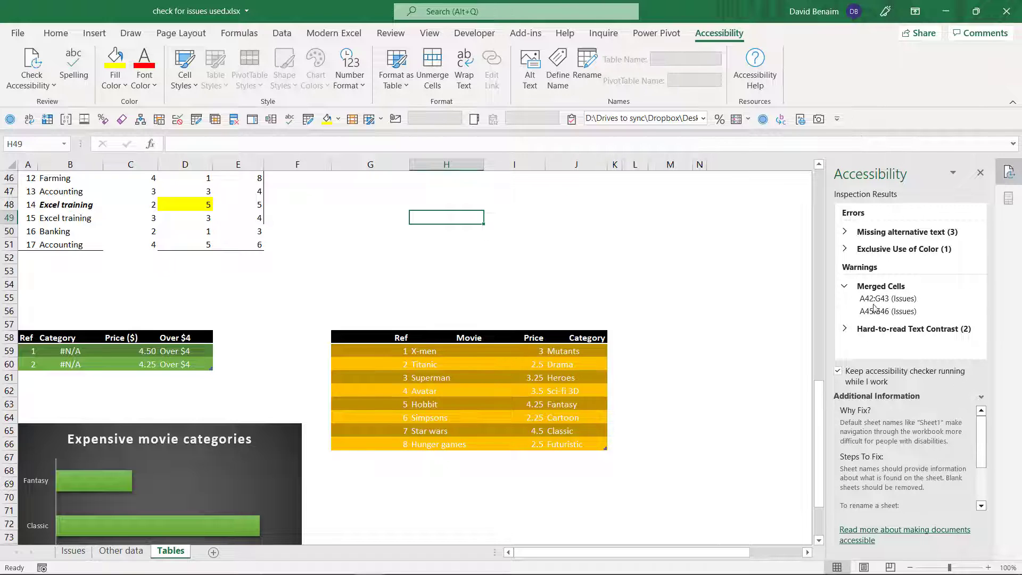
- Expand the Hard-to-read Text Contrast warnings and examine the flagged Move_category_price and Movie_prices tables for poor contrast
click(845, 329)
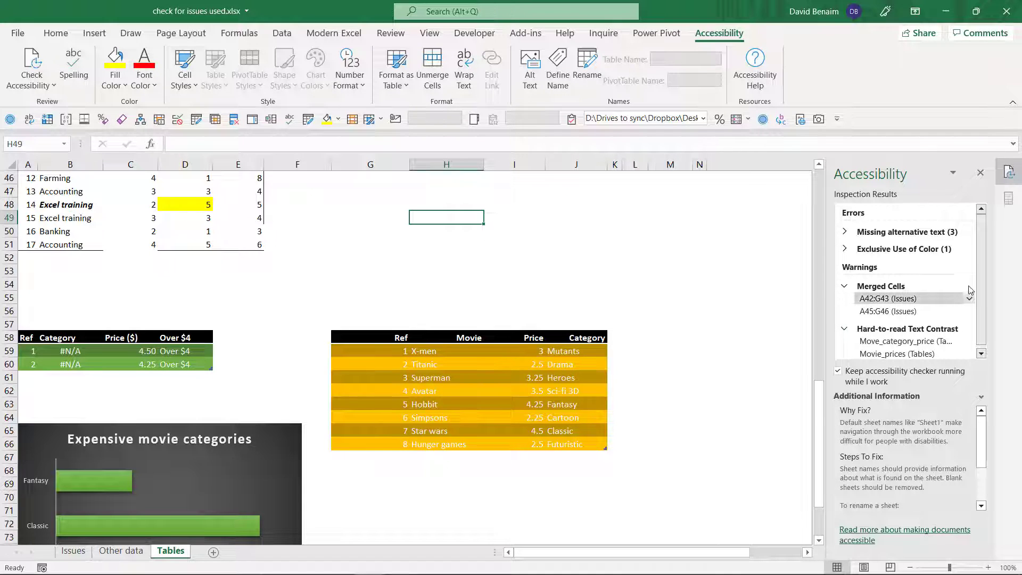
click(917, 338)
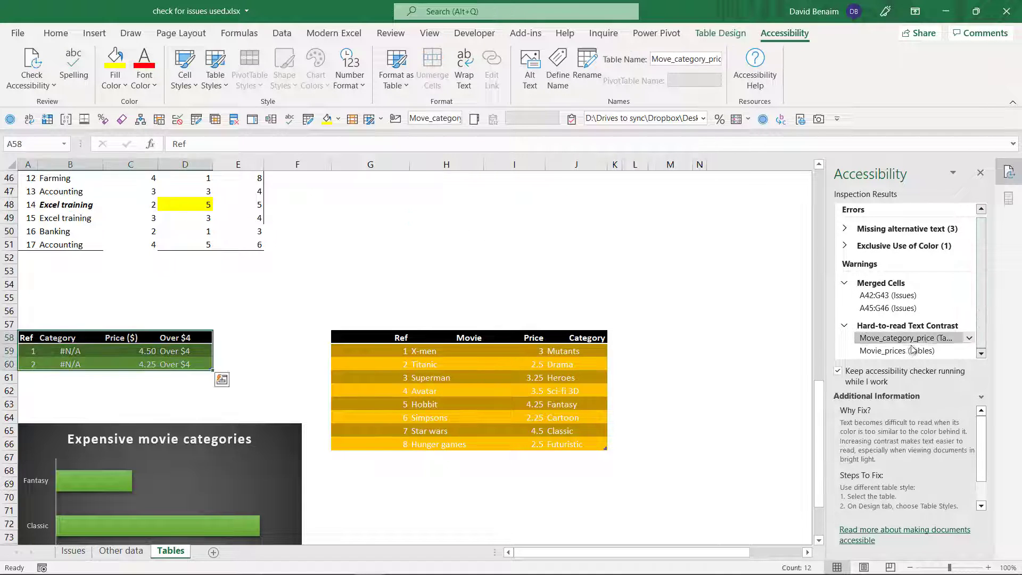
click(911, 350)
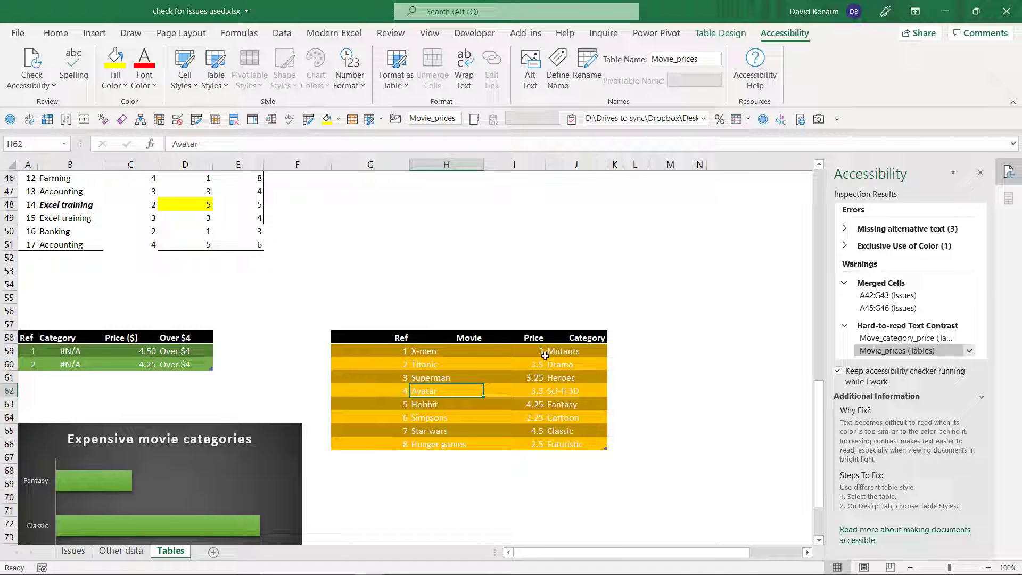
click(457, 377)
click(459, 404)
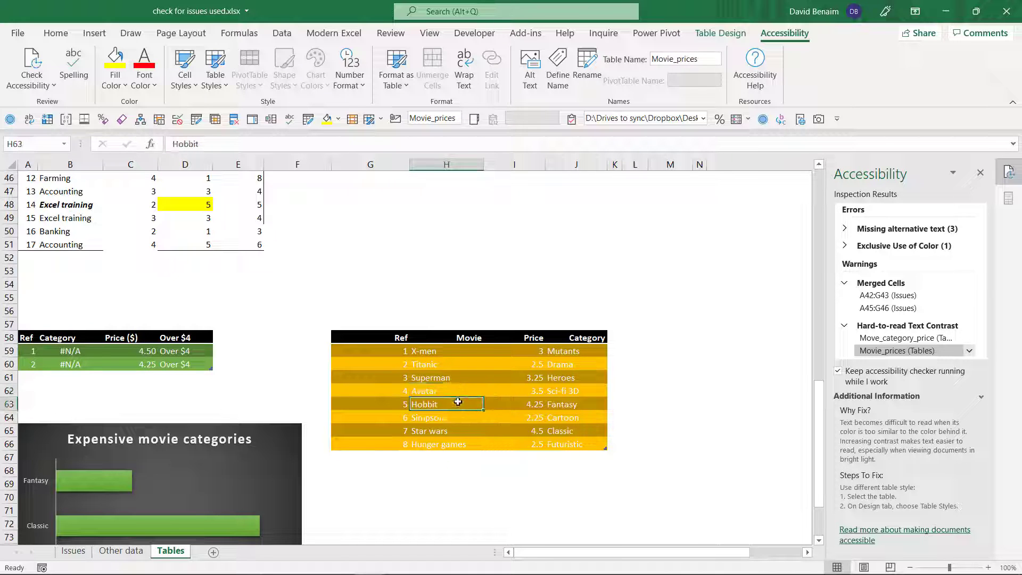
click(458, 444)
click(453, 417)
click(453, 387)
click(449, 354)
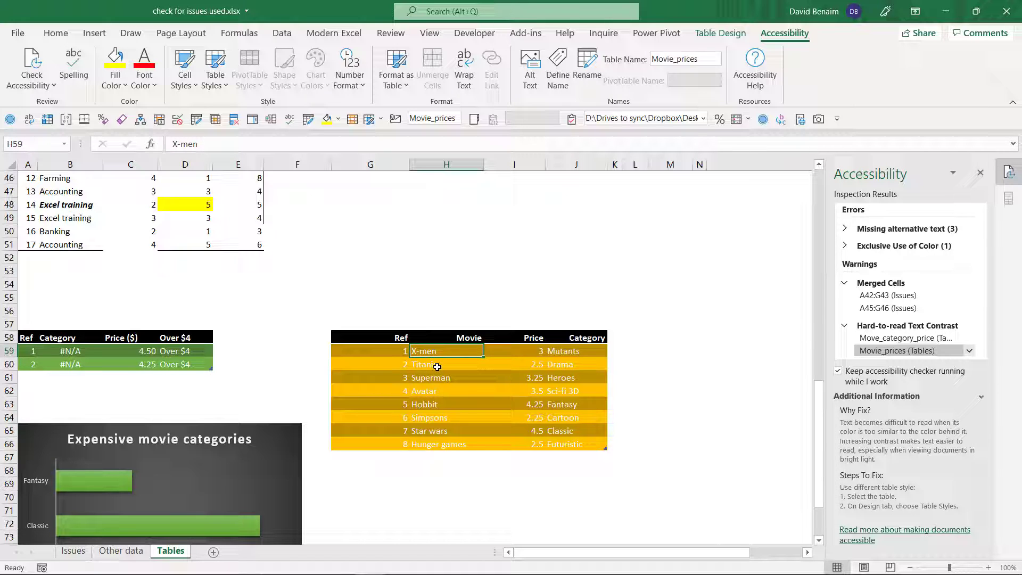
click(910, 337)
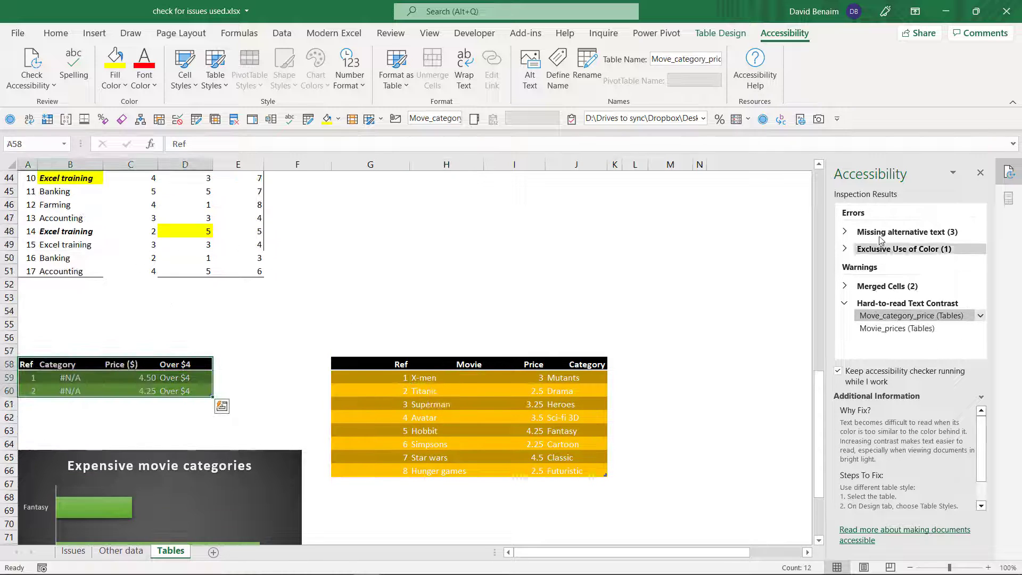
- Expand the Missing alternative text errors and give the flagged Group 1 image the alt text "Page set up menu"
click(877, 237)
click(894, 244)
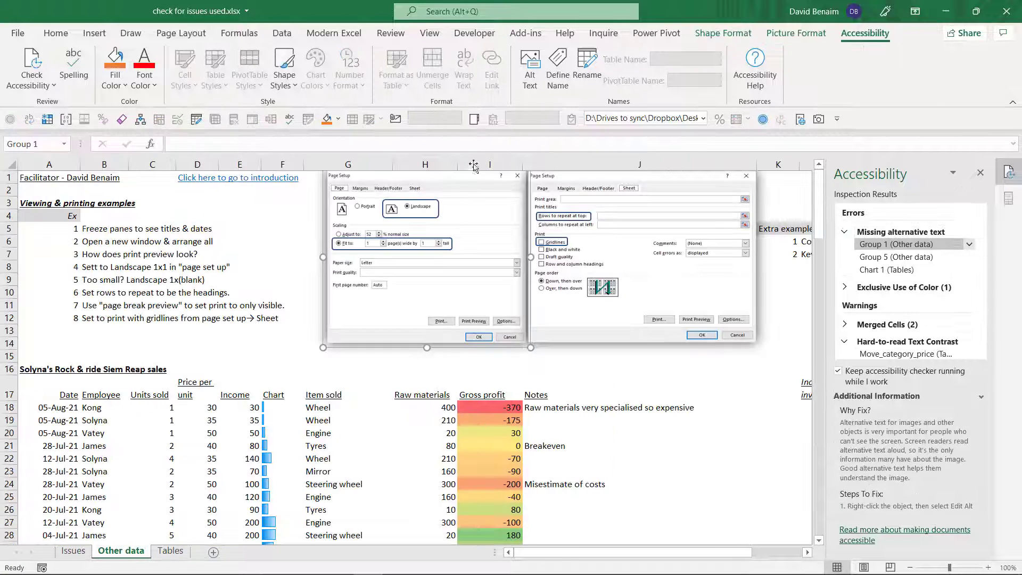
click(530, 62)
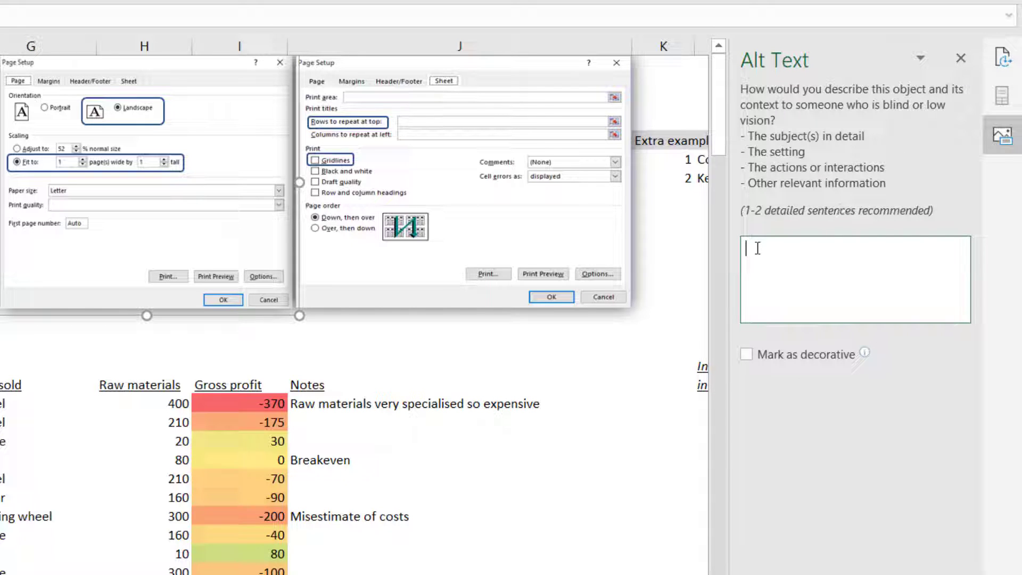
text(Page set up menu)
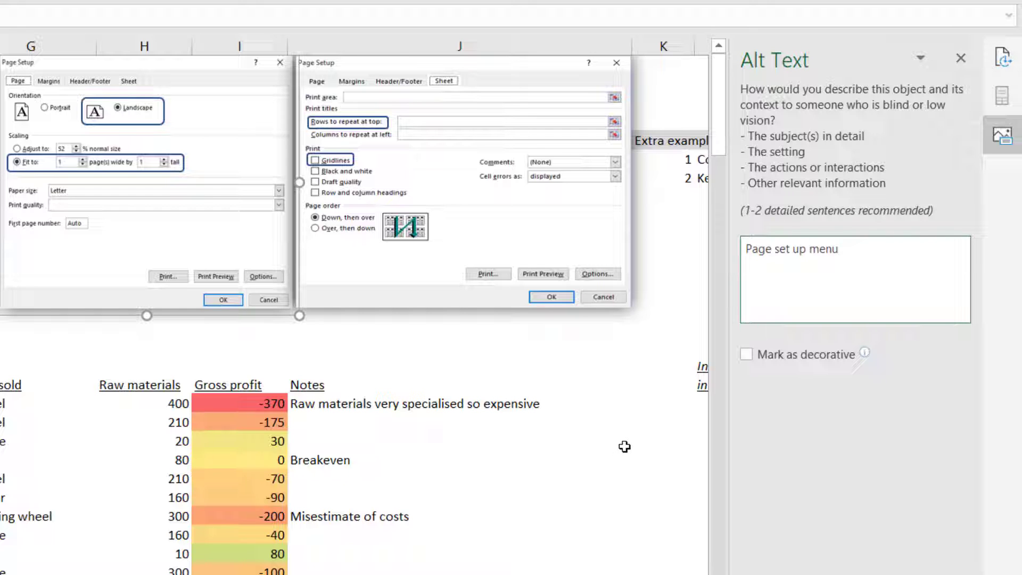
click(611, 397)
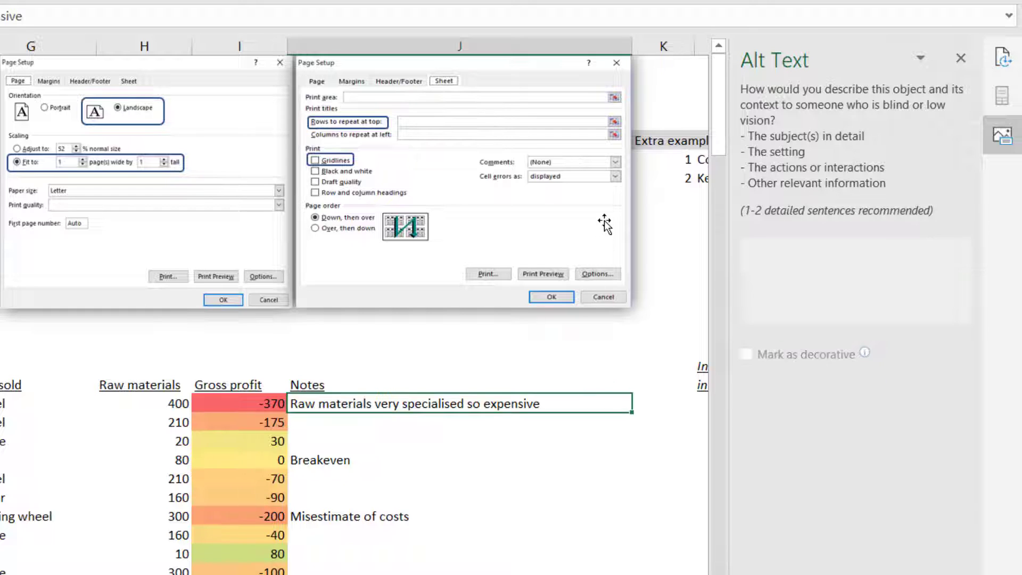
- Mark the second Page Setup image, showing the Sheet options, as decorative and close the alt text settings
click(605, 223)
click(759, 357)
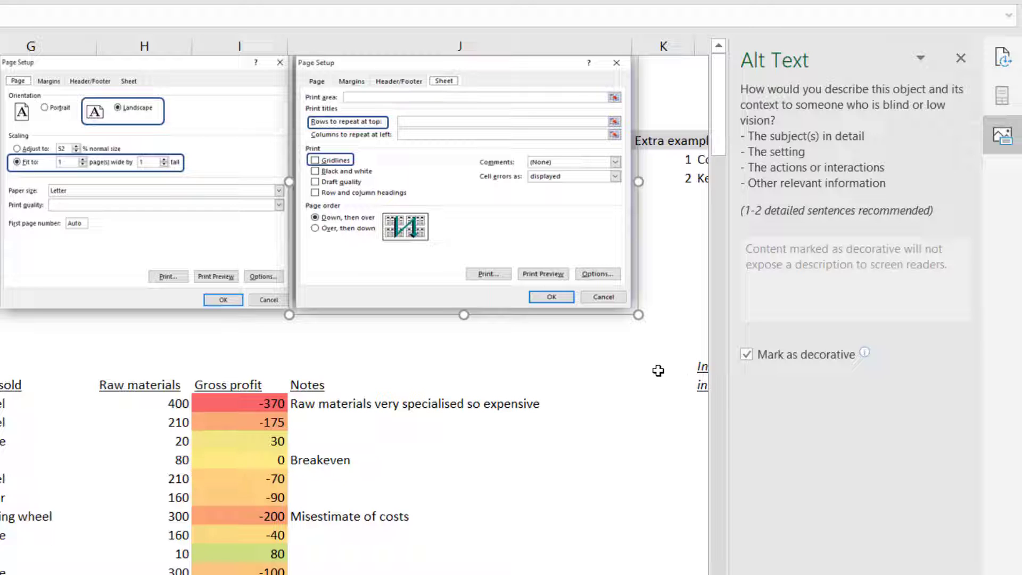
click(624, 363)
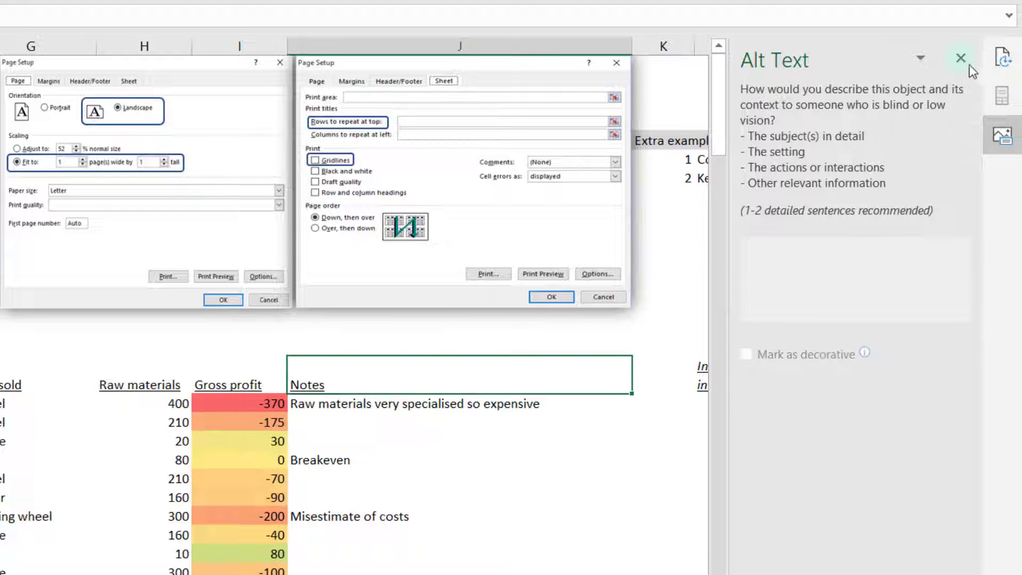
click(960, 57)
- Expand the Exclusive Use of Color error, go to flagged cell E29 and try the value -35 in it
click(780, 197)
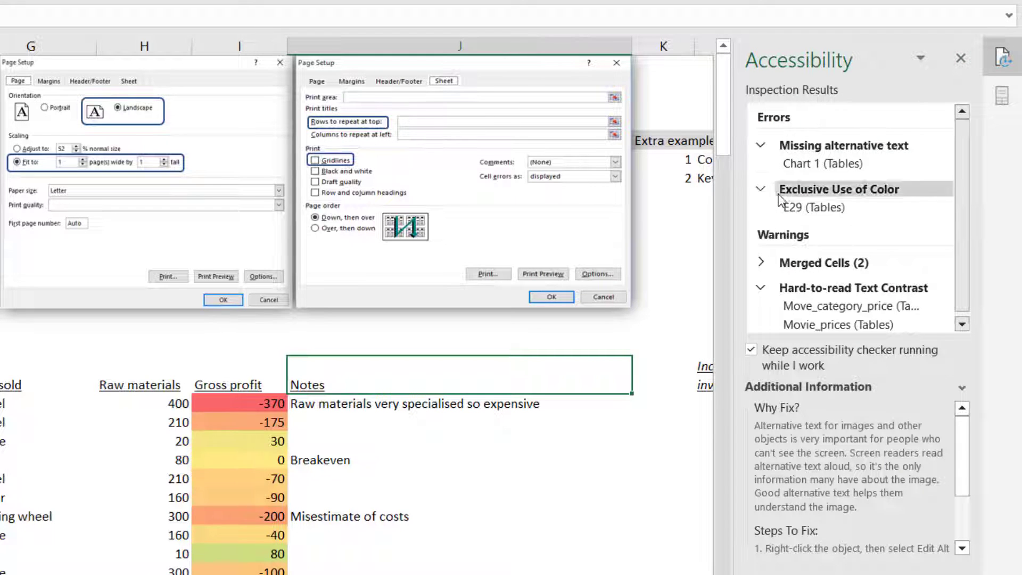
click(806, 206)
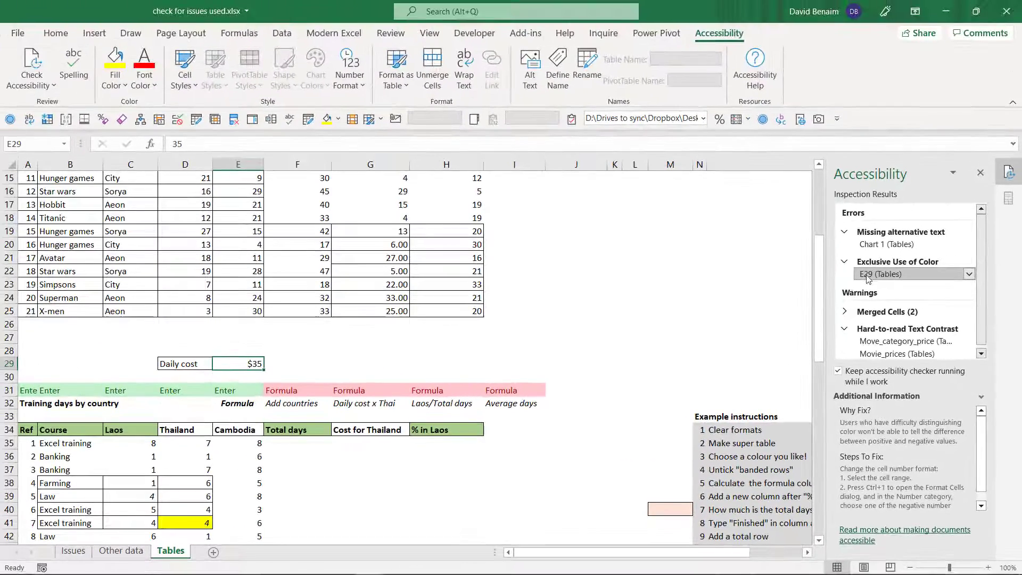
double_click(240, 364)
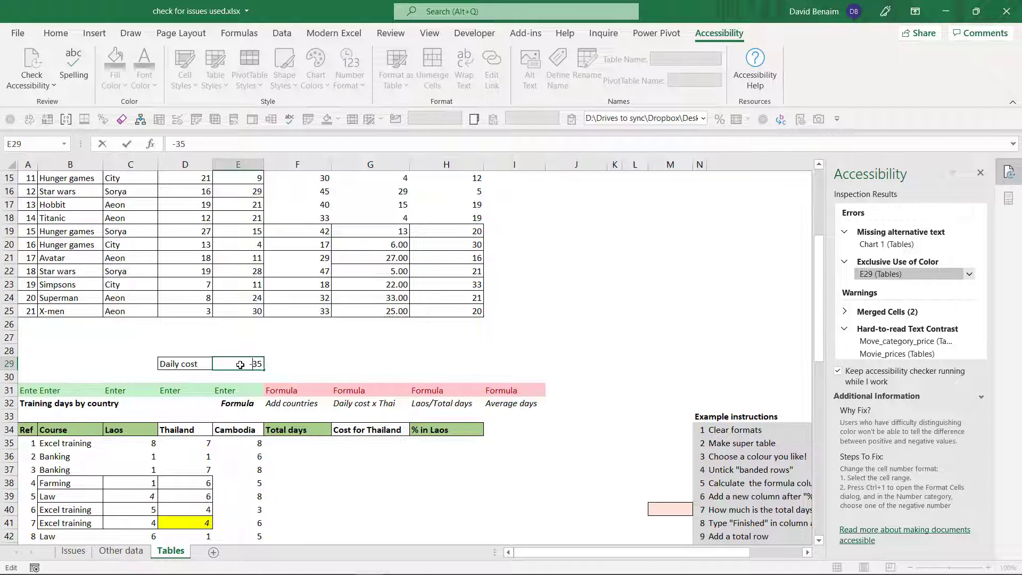
key(Return)
key(Up)
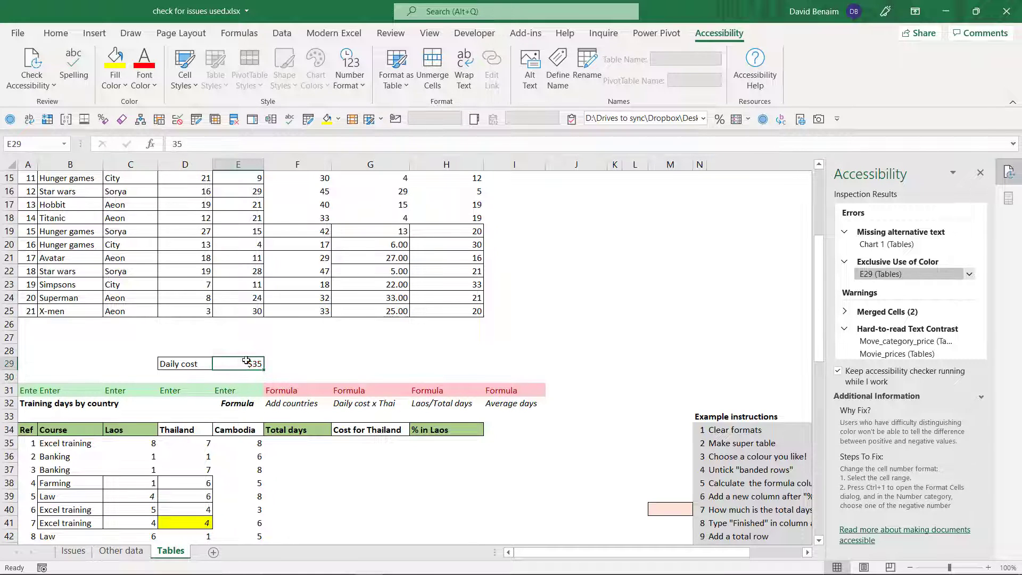
- Inspect the [Red] part of E29's custom number format, cancel the dialog, and collapse the two error groups
click(362, 84)
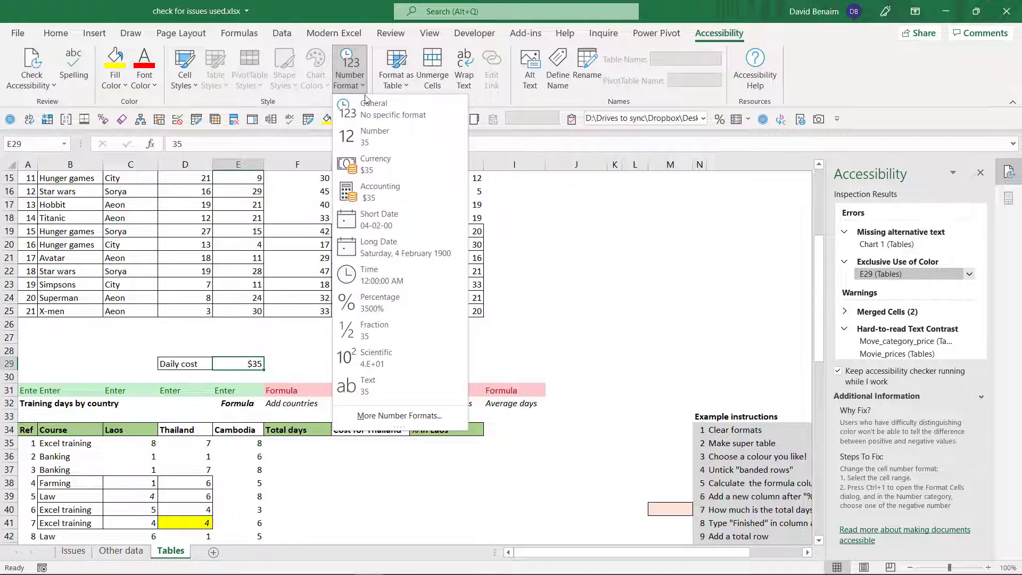
click(397, 415)
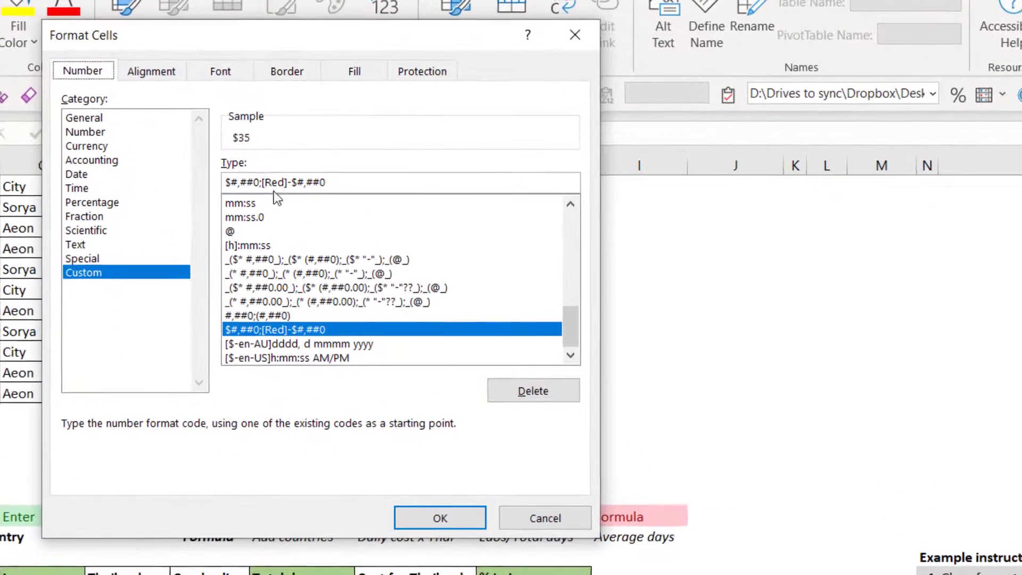
drag(260, 182, 285, 182)
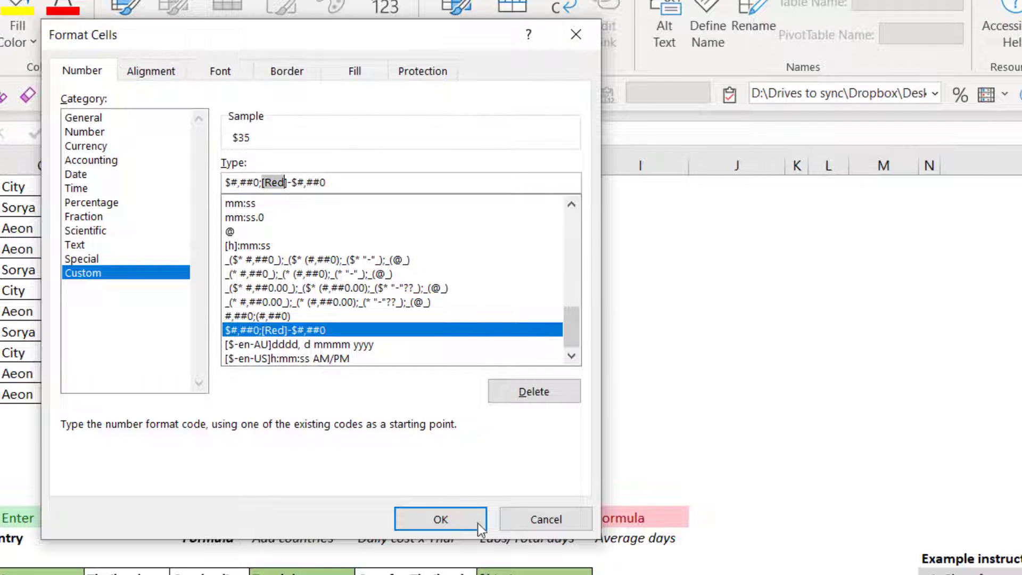
click(523, 522)
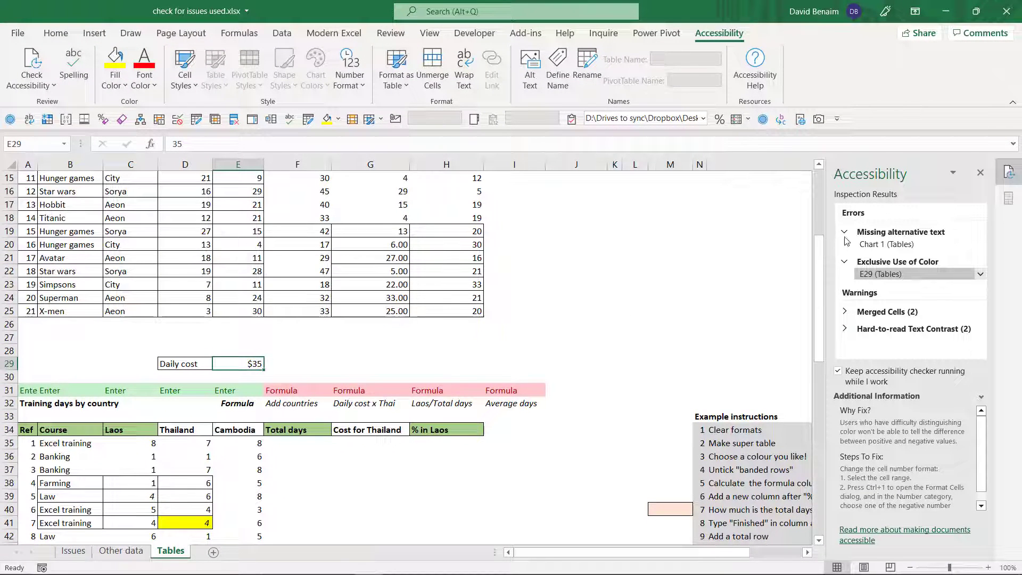
click(844, 232)
click(844, 249)
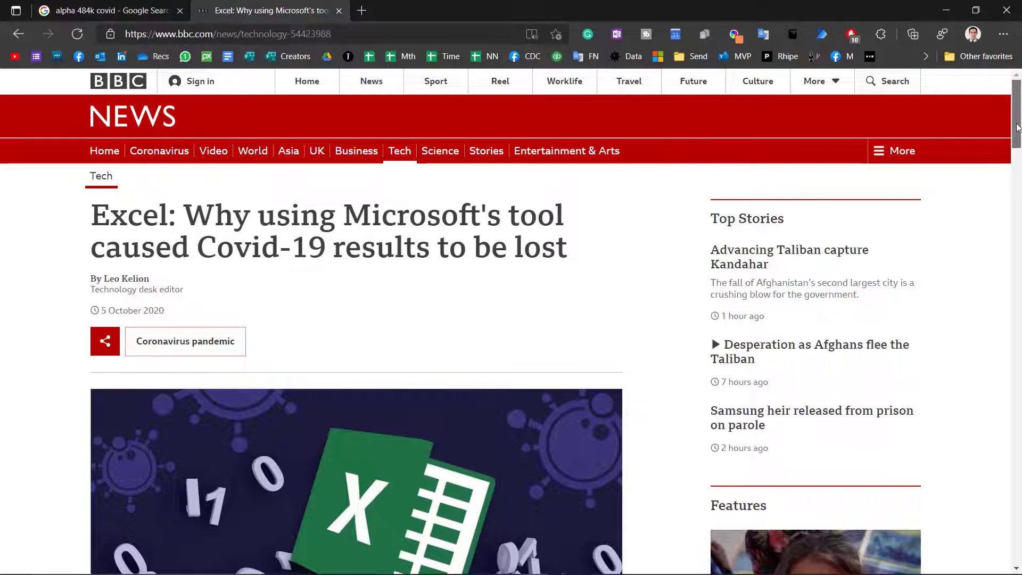
- In the browser, read the BBC article on lost Covid-19 results down to the XLS file format passage, and return to Excel
drag(1016, 128, 1015, 142)
drag(1014, 143, 1015, 242)
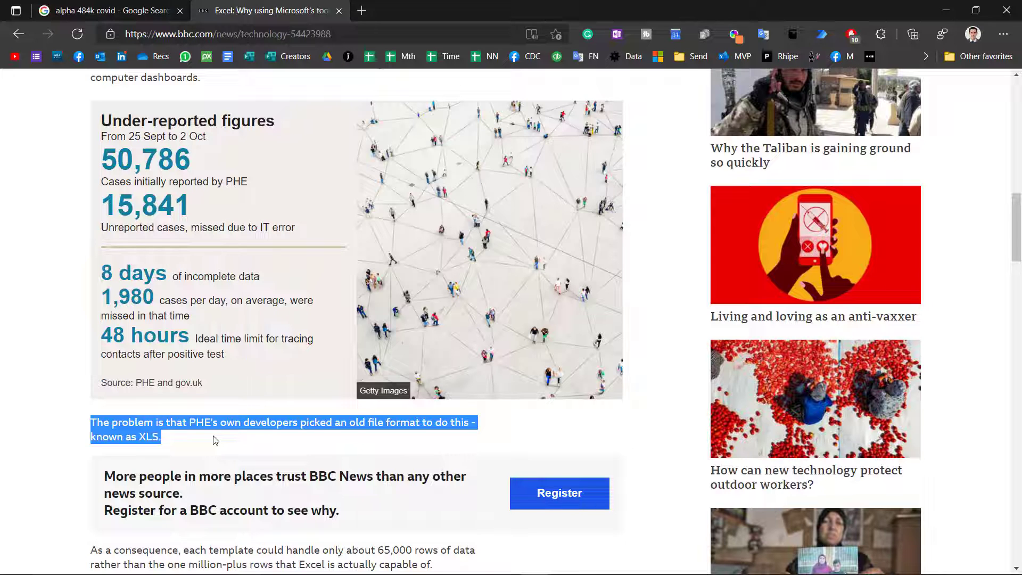
key(alt+Tab)
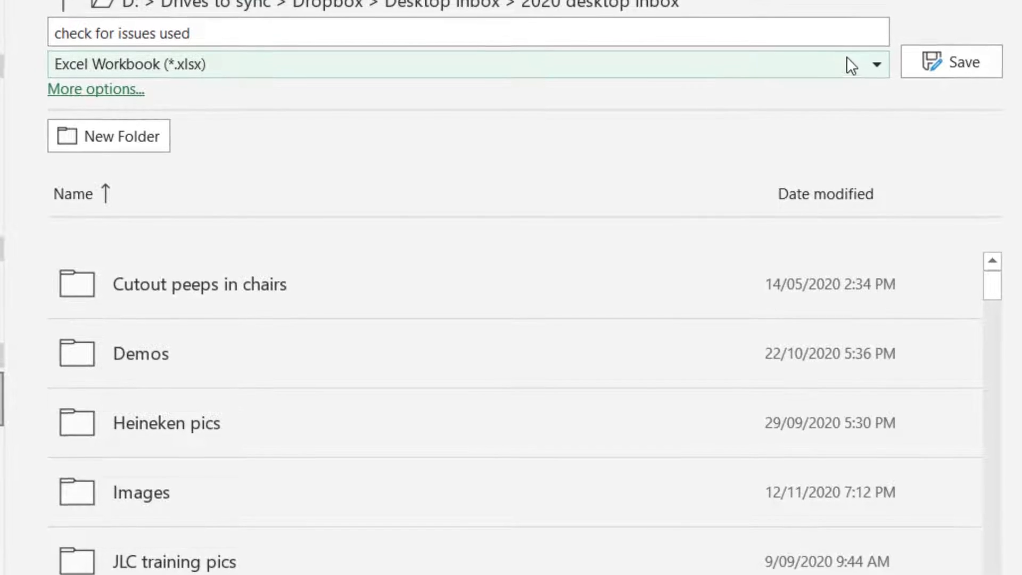
- Review the file formats available for saving the workbook and return to the Tables sheet without saving
click(848, 64)
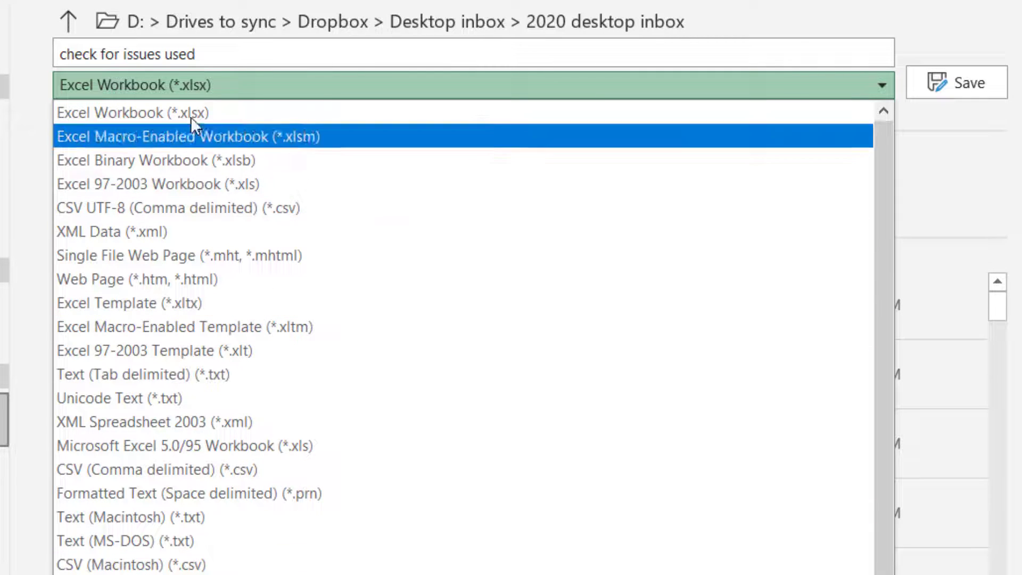
key(Up)
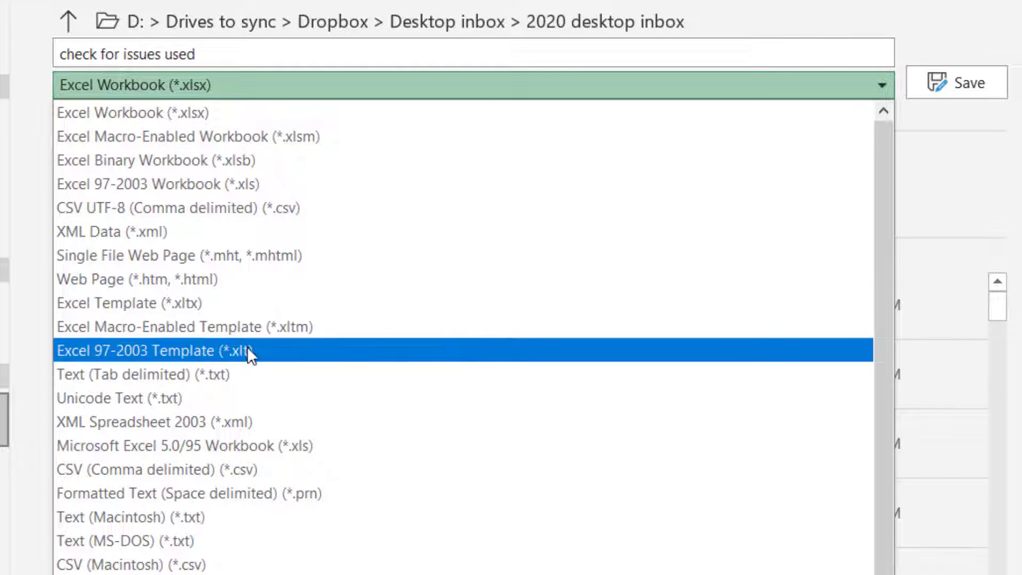
key(Escape)
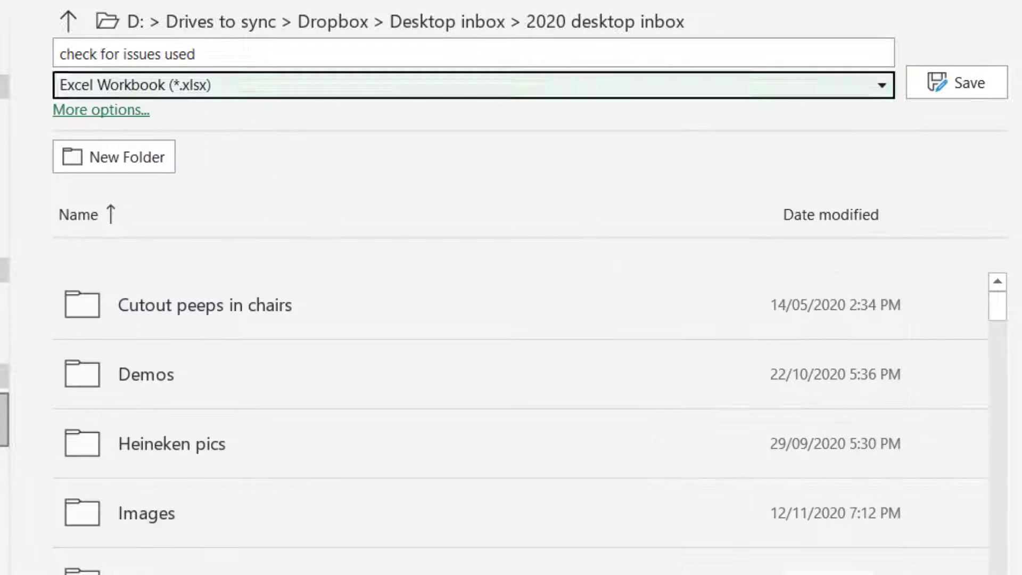
key(Escape)
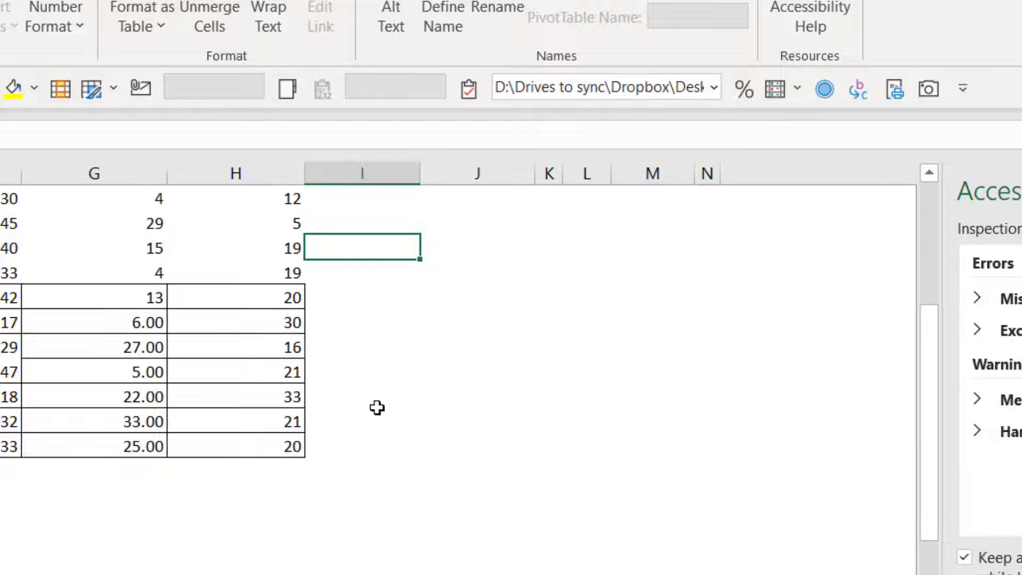
click(404, 305)
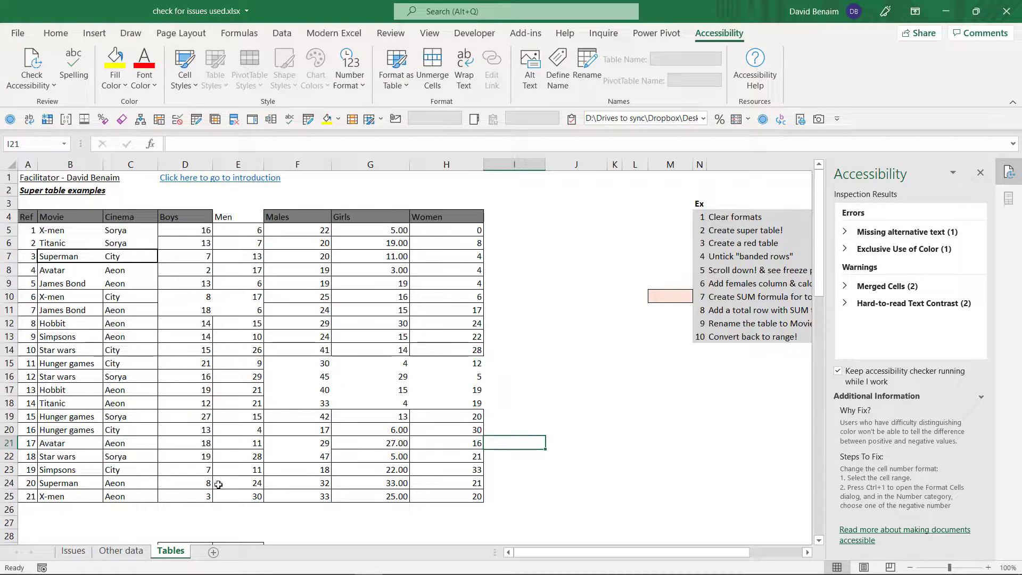
- Group the sheets Issues, Other data and Tables and scale them to 1 page wide and 1 page high
shift+click(73, 553)
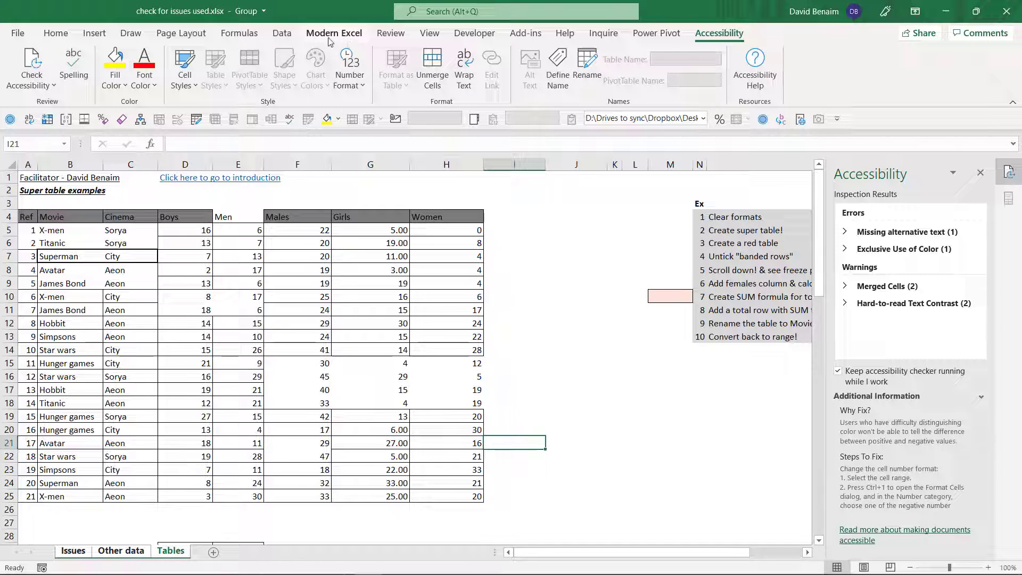
click(181, 33)
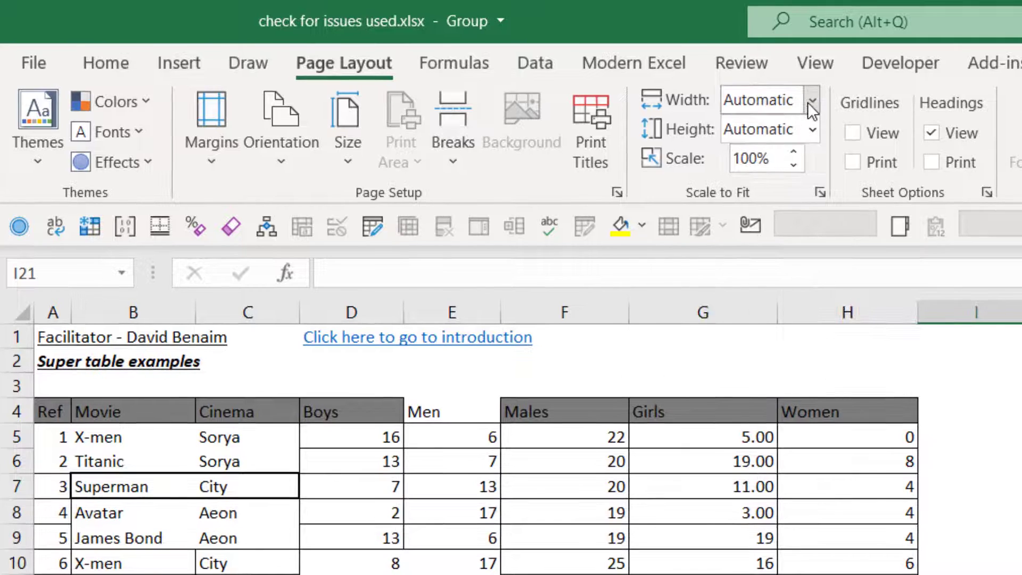
click(811, 101)
click(786, 155)
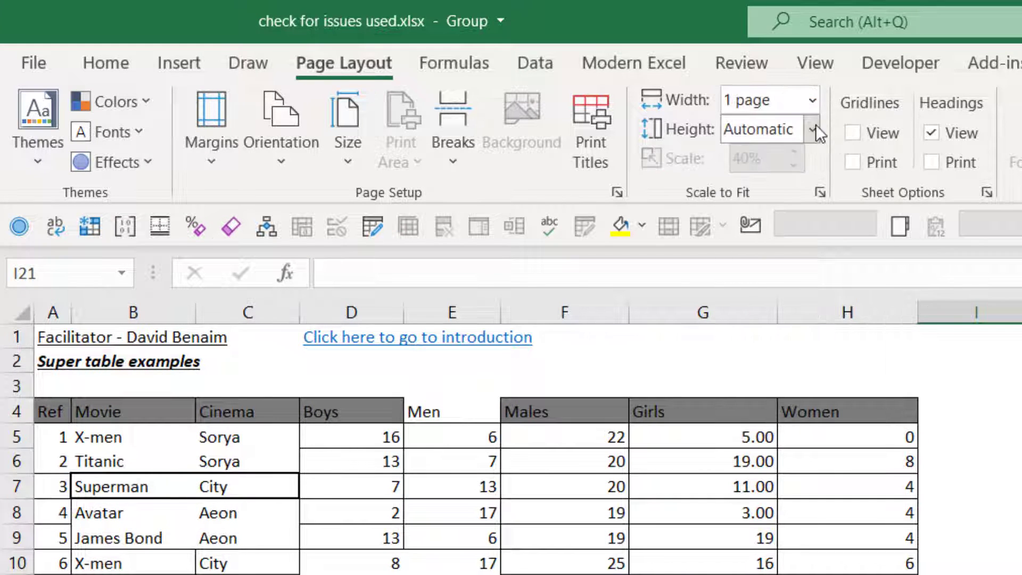
click(813, 129)
click(786, 190)
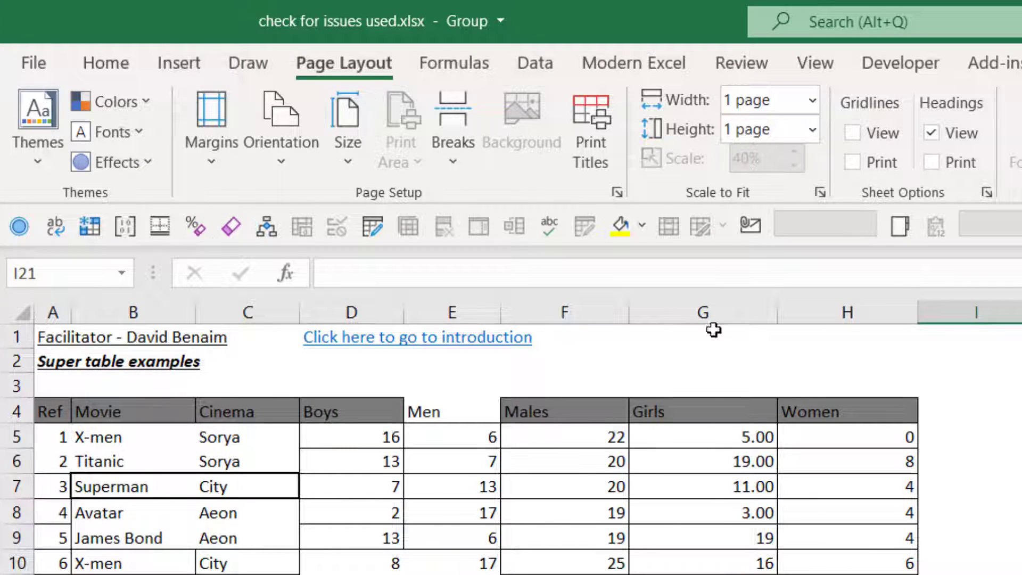
- Set the grouped sheets to landscape orientation and open their print preview
click(282, 159)
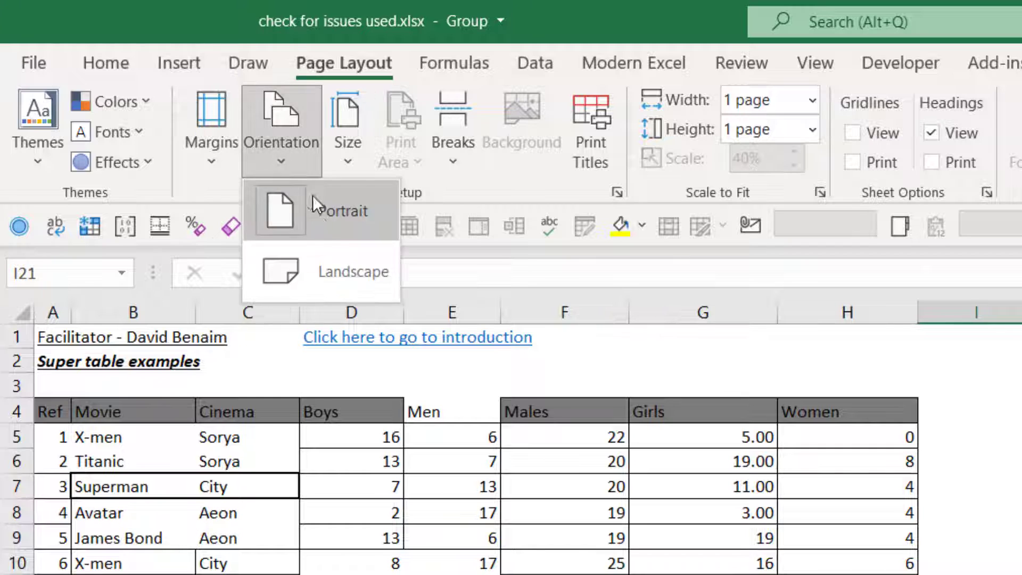
click(347, 269)
click(1009, 417)
click(1007, 465)
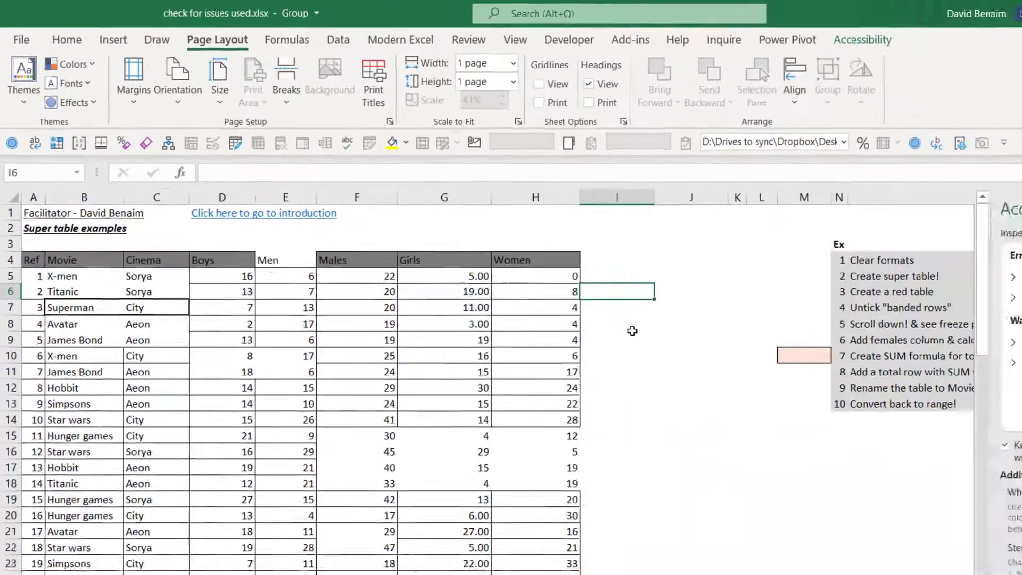
key(ctrl+p)
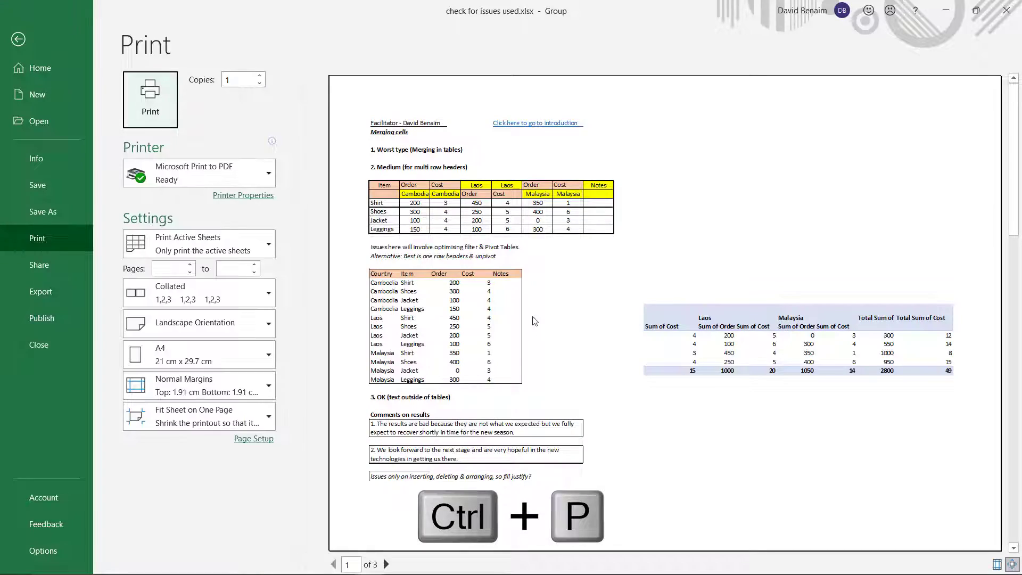
- Page through the print preview of the three grouped sheets and return to the Tables sheet
click(387, 564)
click(387, 564)
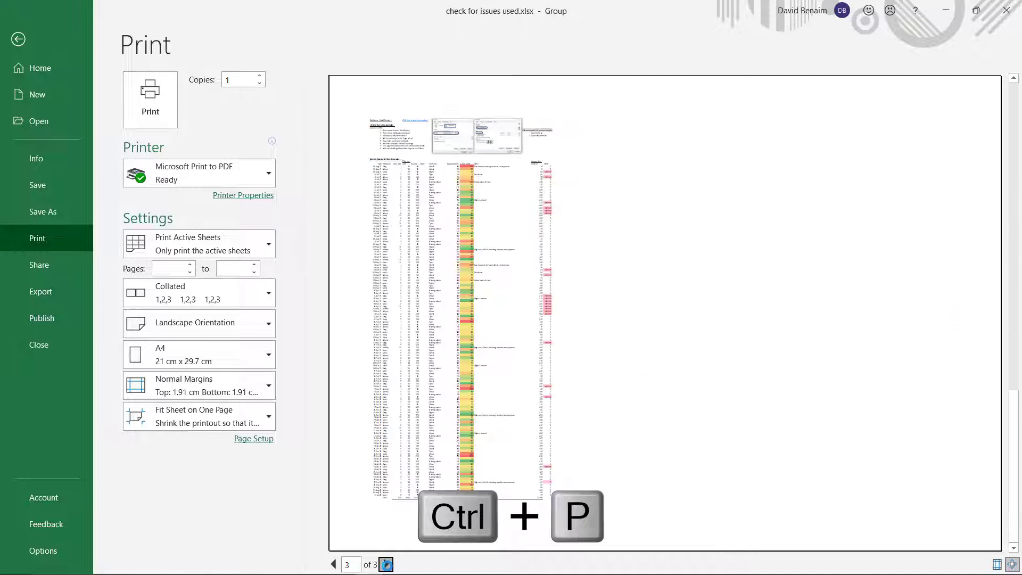
click(333, 564)
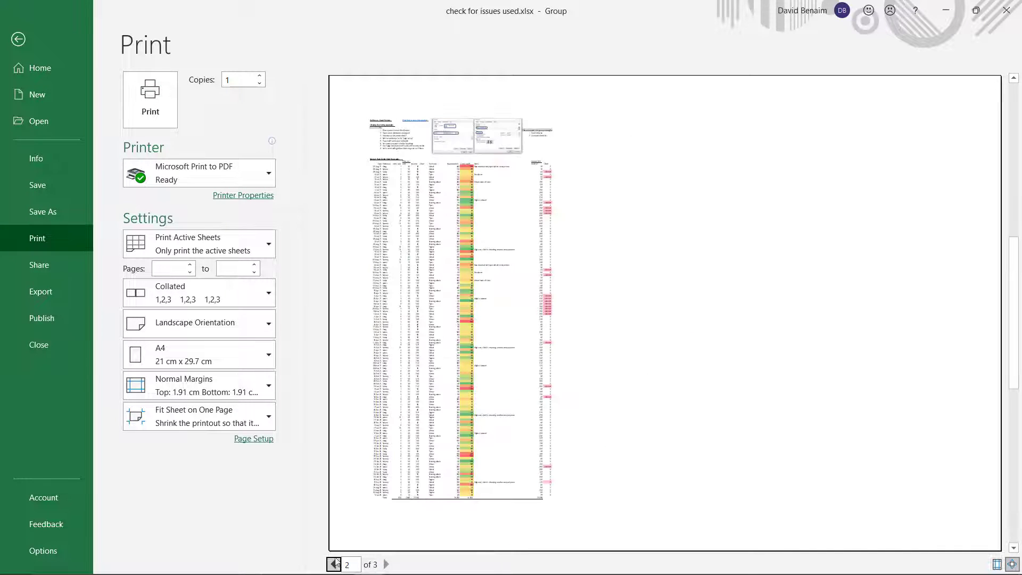
key(Escape)
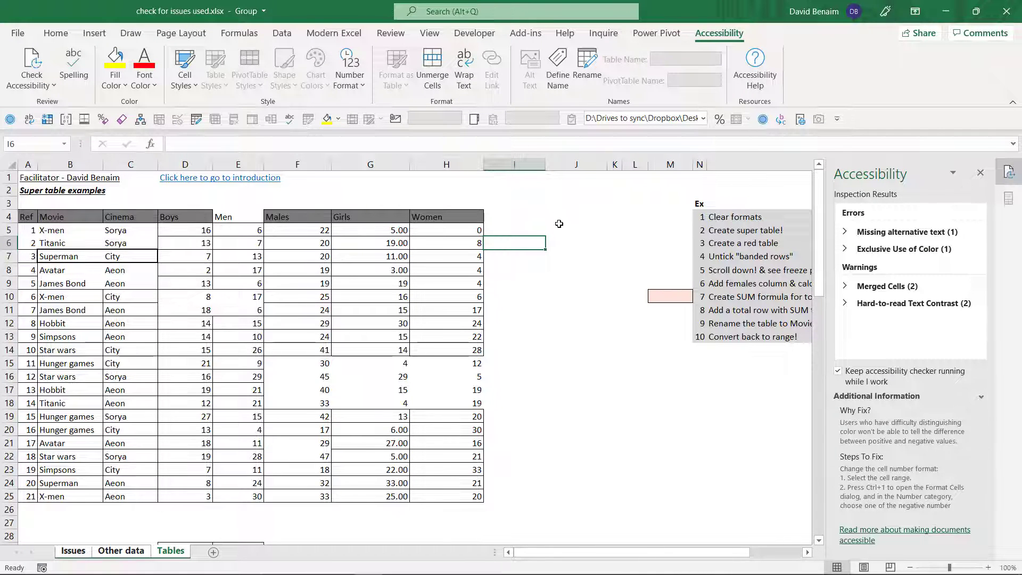
click(522, 205)
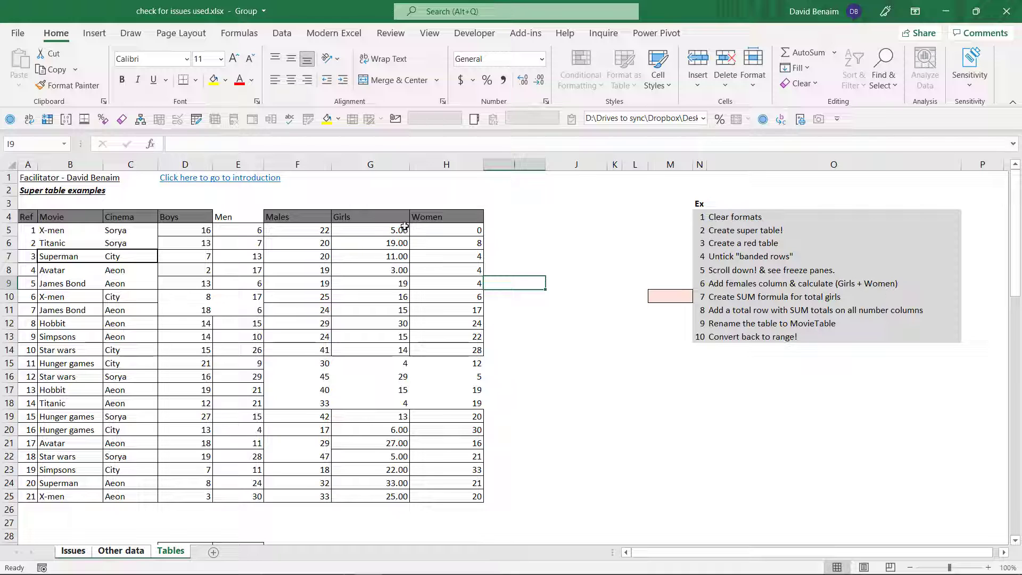
- Run the Compatibility Checker on the workbook
click(12, 34)
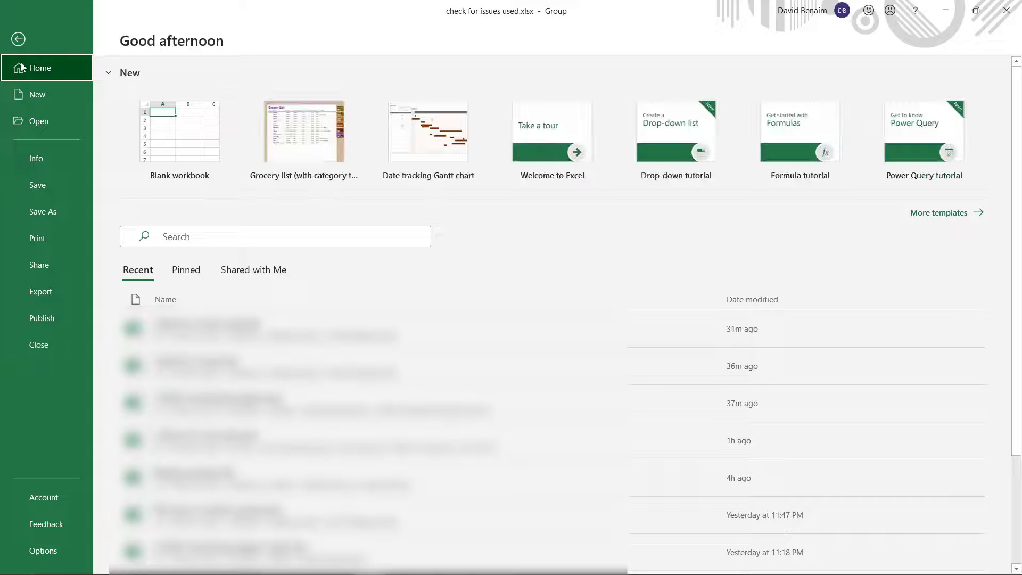
click(56, 160)
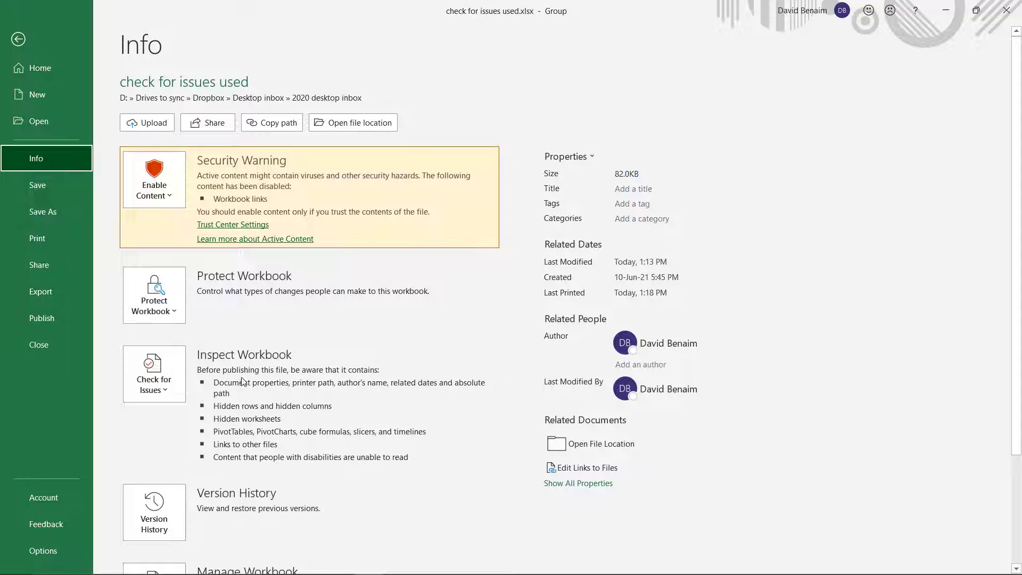
click(154, 379)
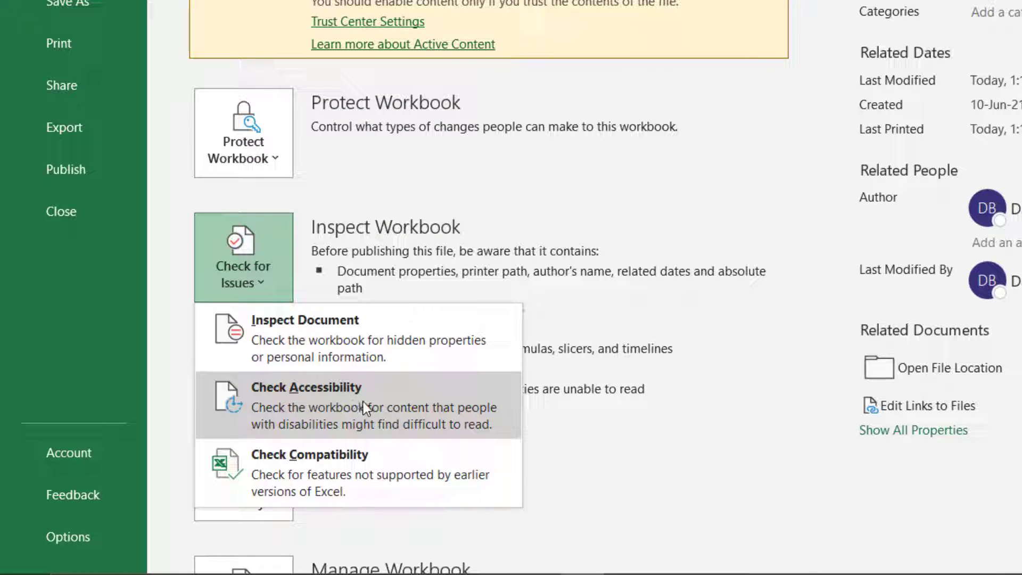
click(357, 482)
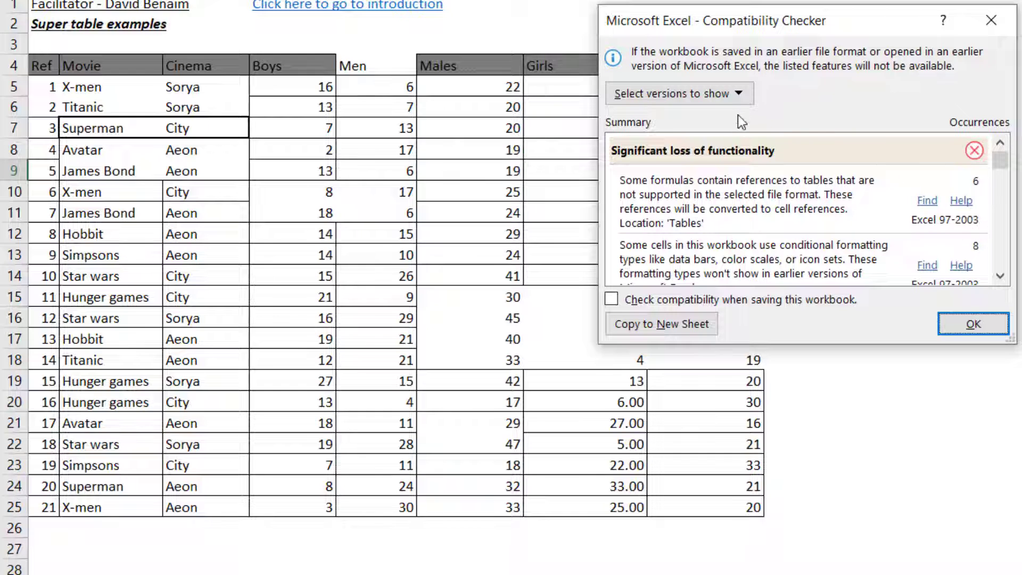
- Exclude Excel 97-2003 and Excel 2007 from the versions in the Compatibility Checker and review the remaining issue entries
click(738, 100)
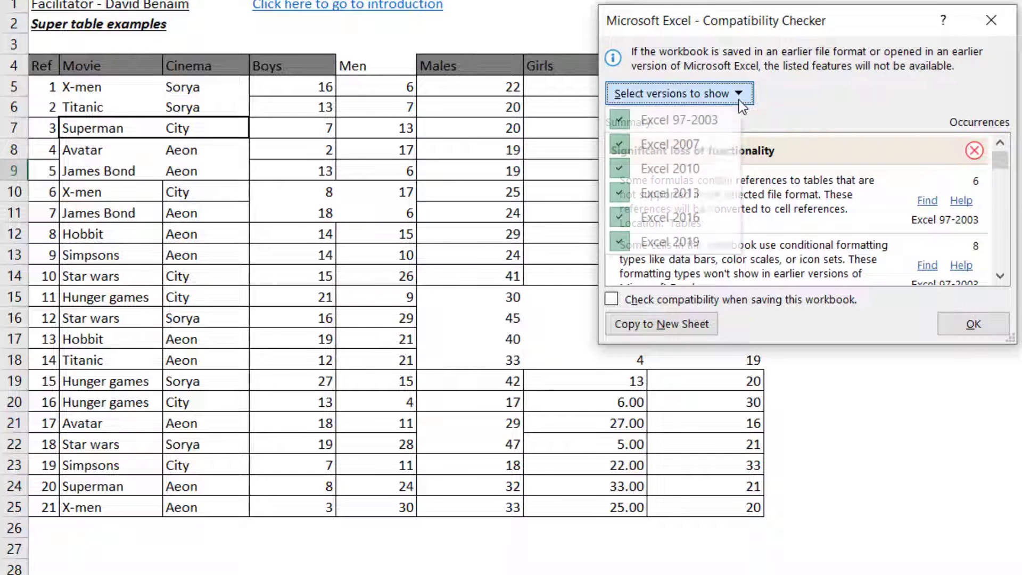
click(618, 121)
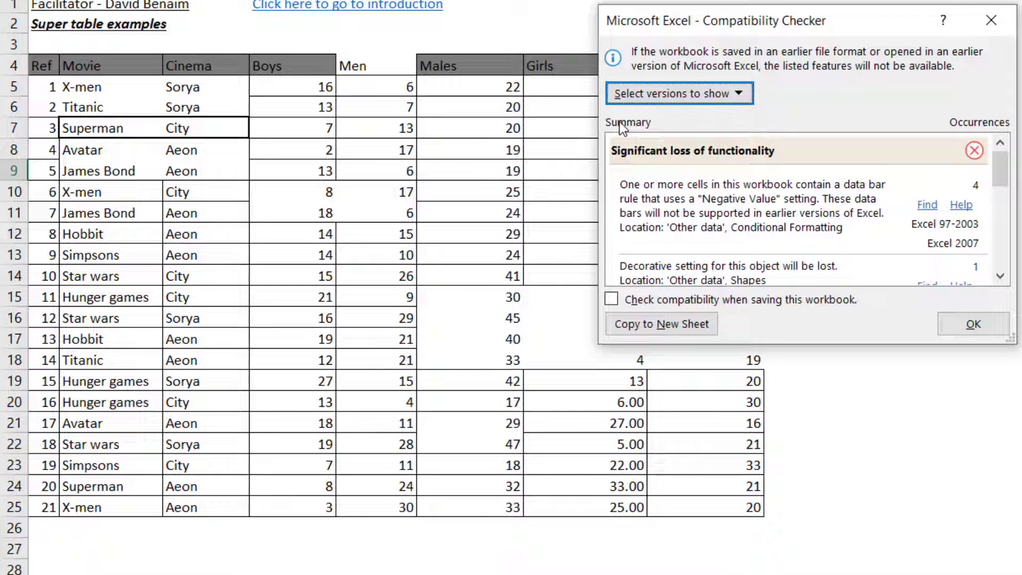
click(666, 98)
click(642, 151)
click(672, 94)
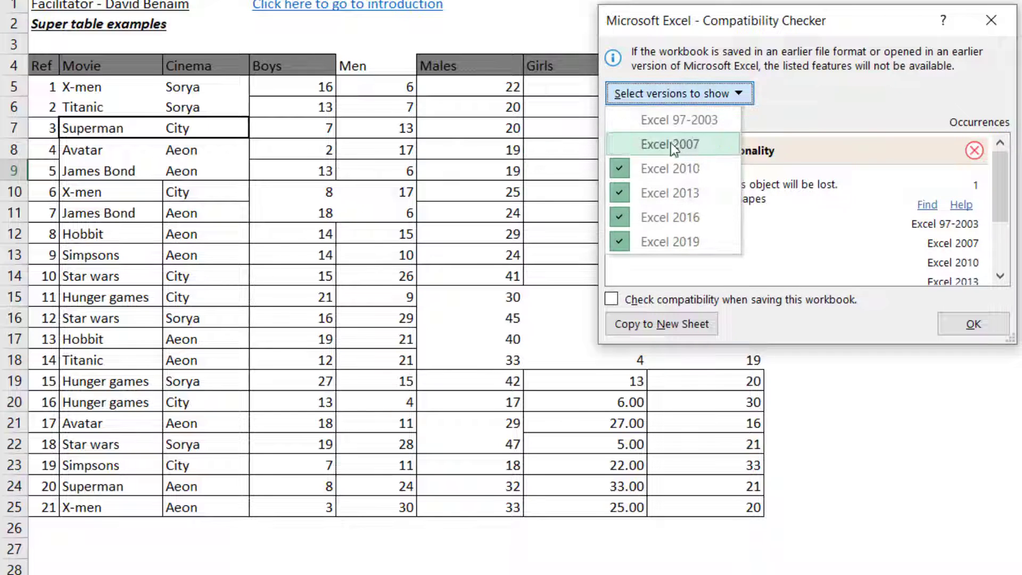
click(833, 196)
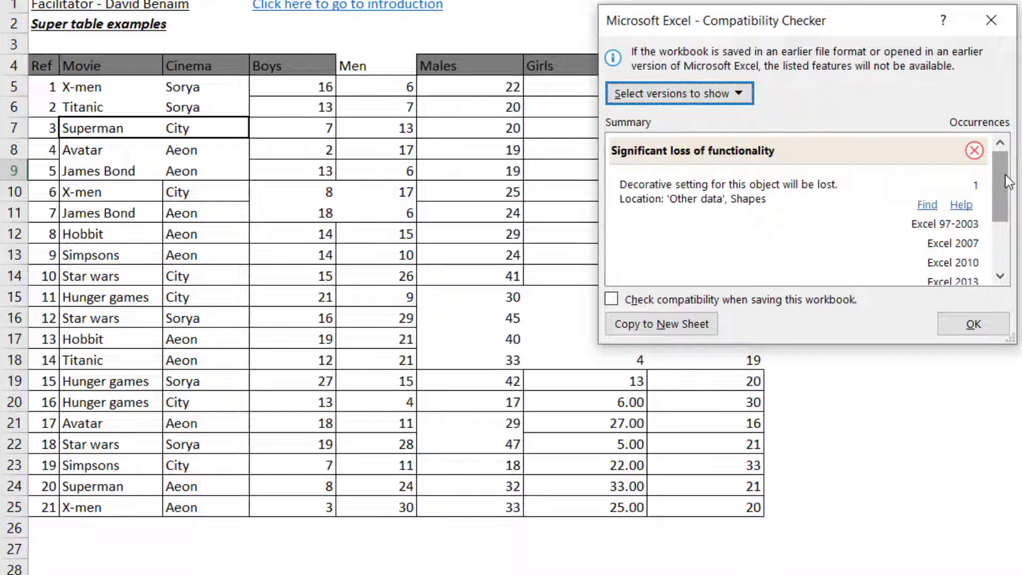
scroll(1005, 192, down, 3)
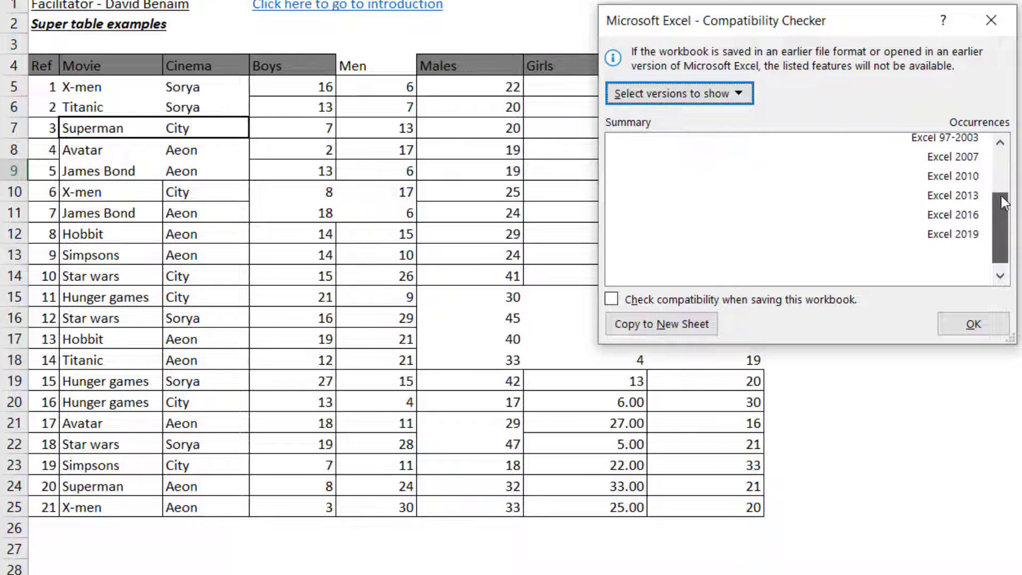
scroll(1003, 202, up, 3)
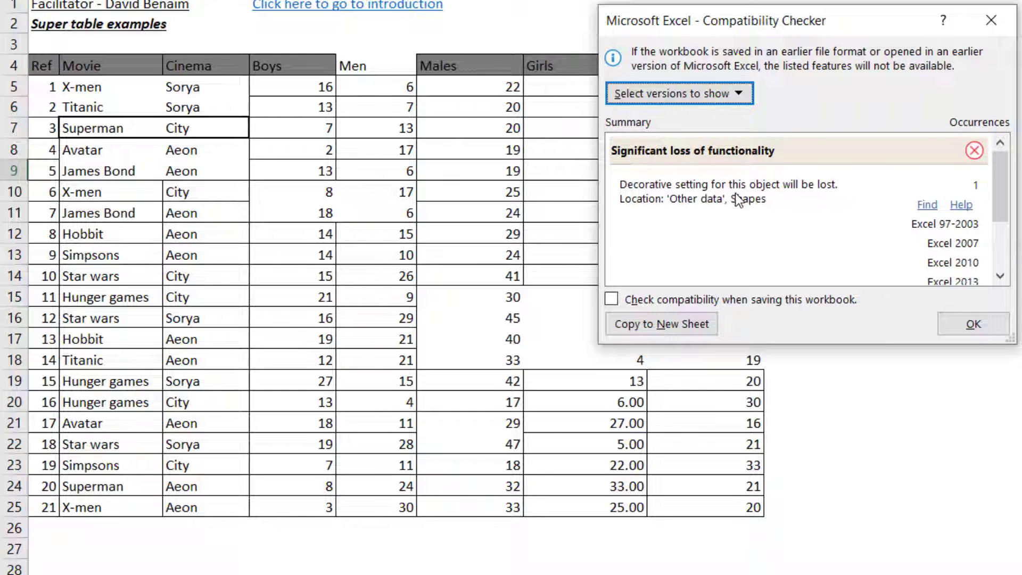
scroll(758, 205, down, 3)
scroll(760, 205, up, 3)
scroll(748, 195, down, 3)
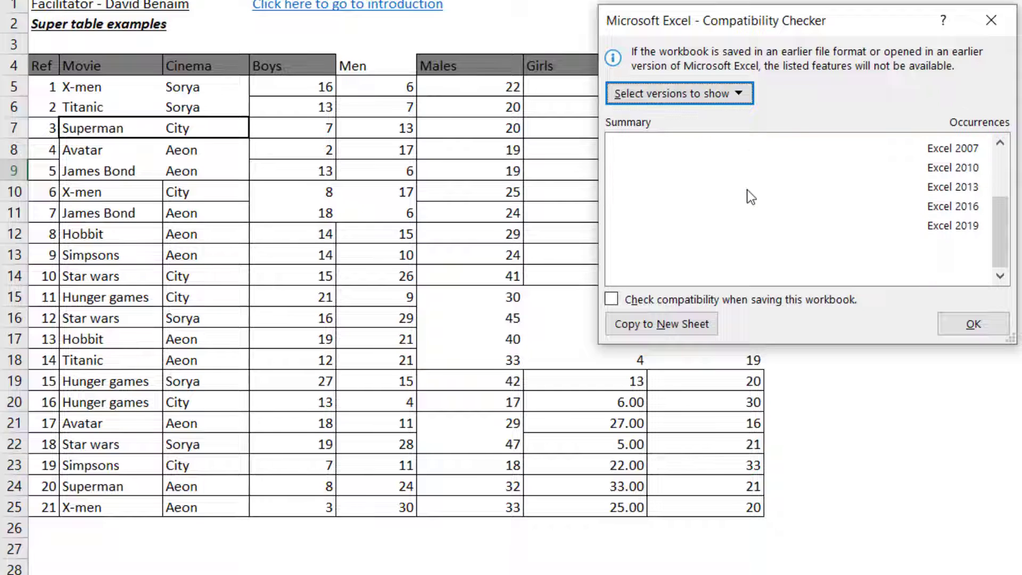
- Toggle Excel 2016, Excel 2013 and Excel 2010 in the compatibility version filter and include Excel 2007 again
click(733, 99)
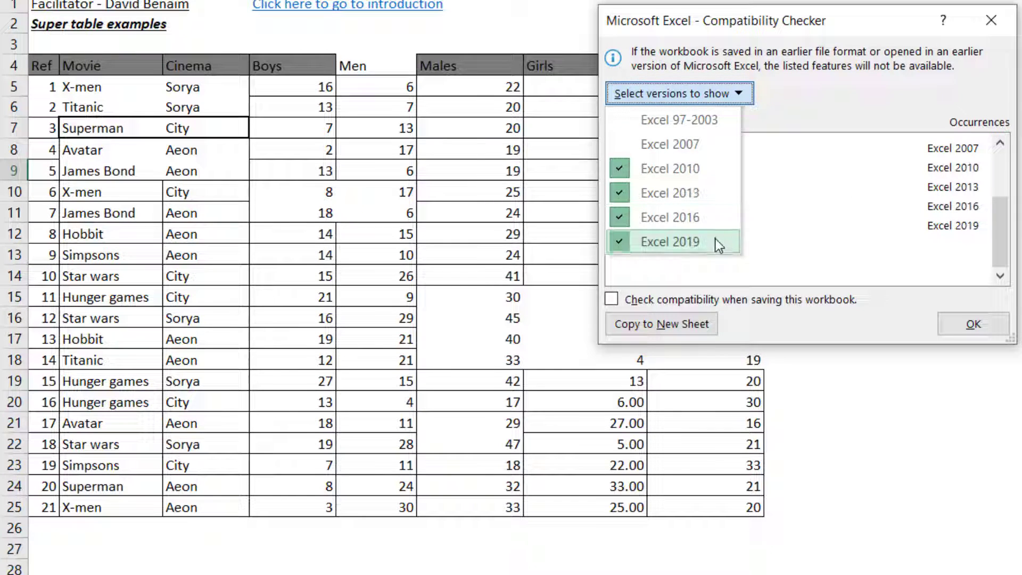
click(713, 214)
click(713, 100)
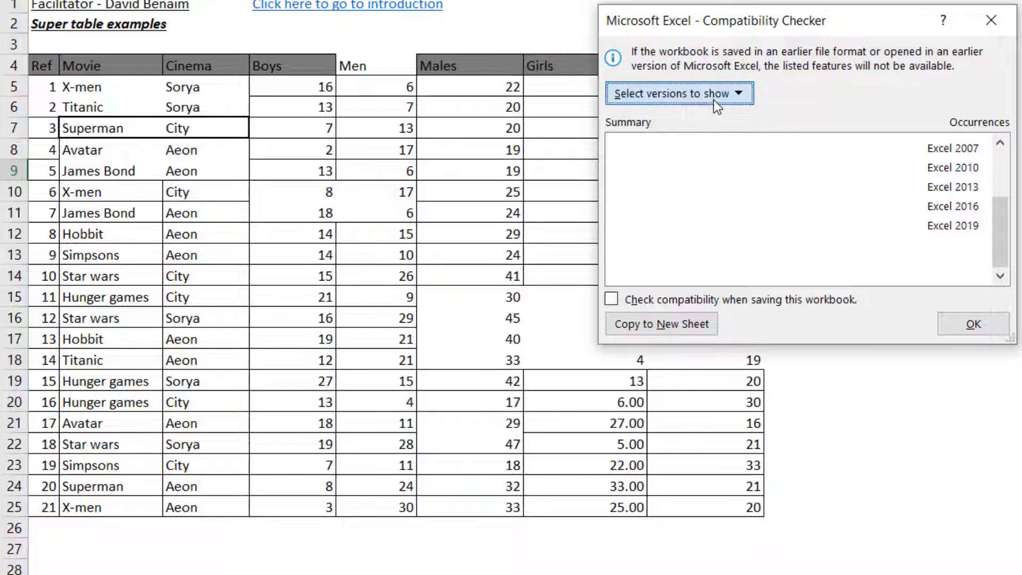
click(701, 194)
click(727, 100)
click(692, 168)
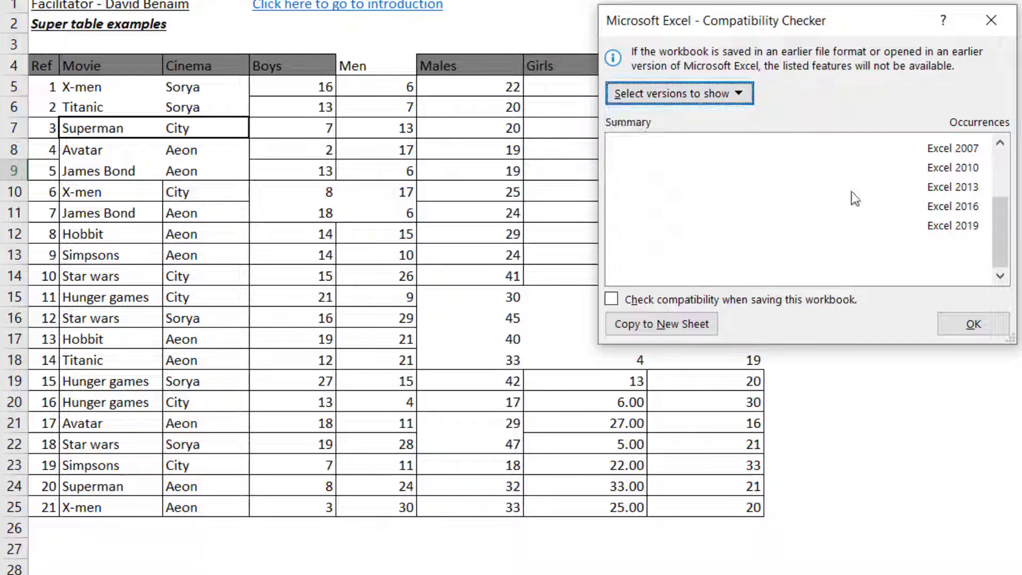
click(729, 99)
click(704, 142)
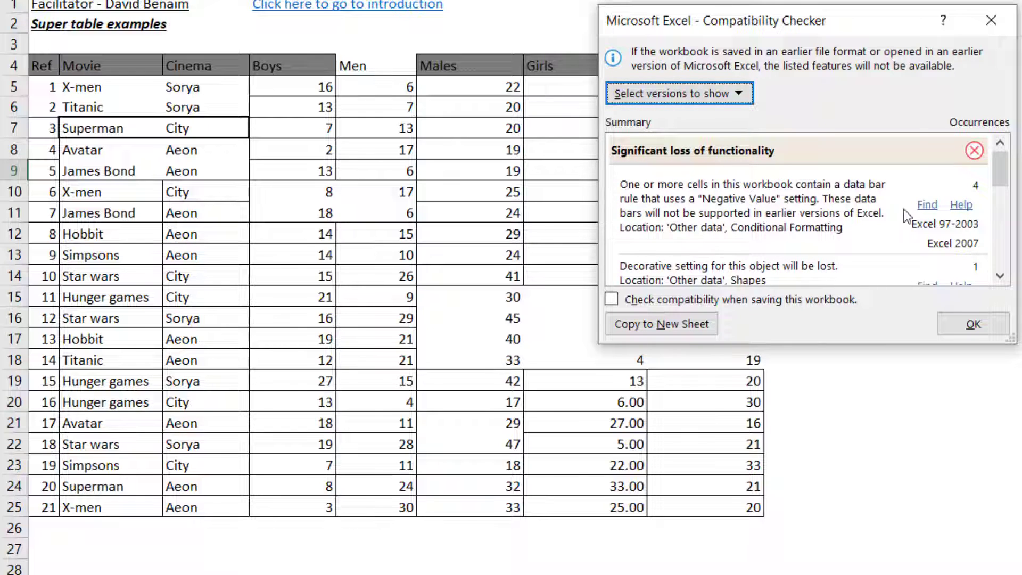
- Review the rest of the compatibility issues and examine the data bar cells in the Chart column of the Other data sheet
drag(994, 175, 996, 256)
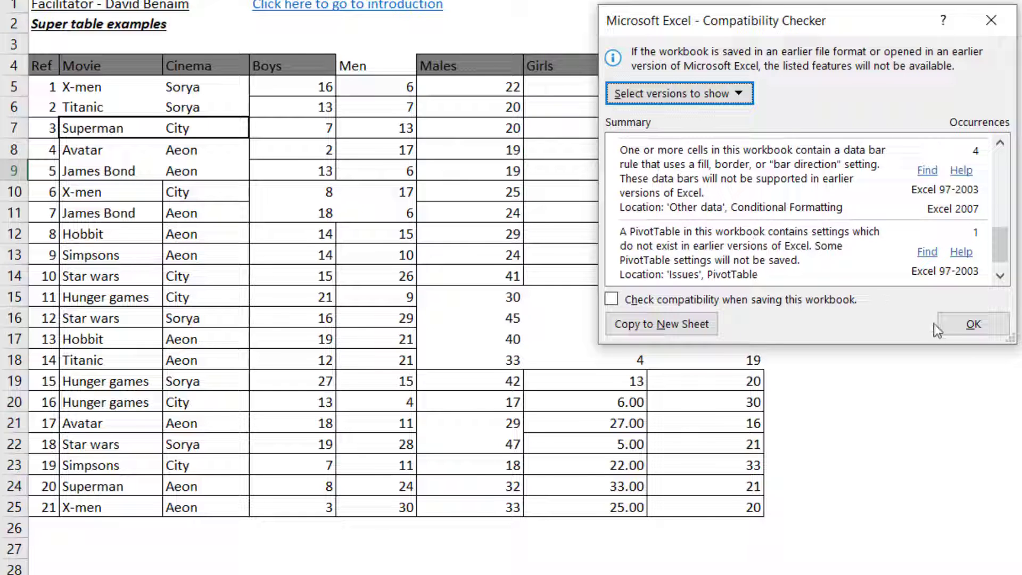
click(973, 324)
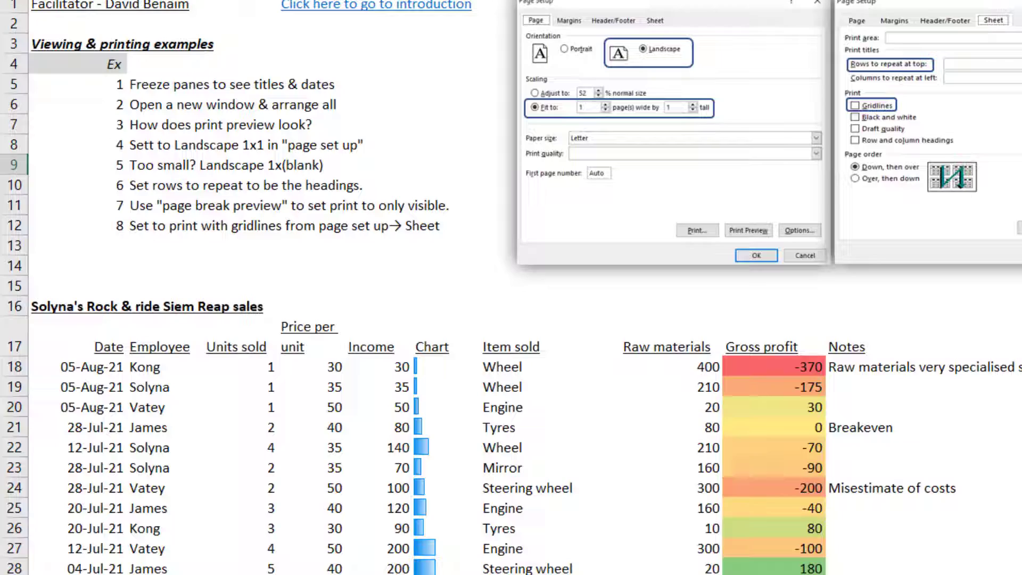
drag(436, 369, 427, 551)
click(435, 483)
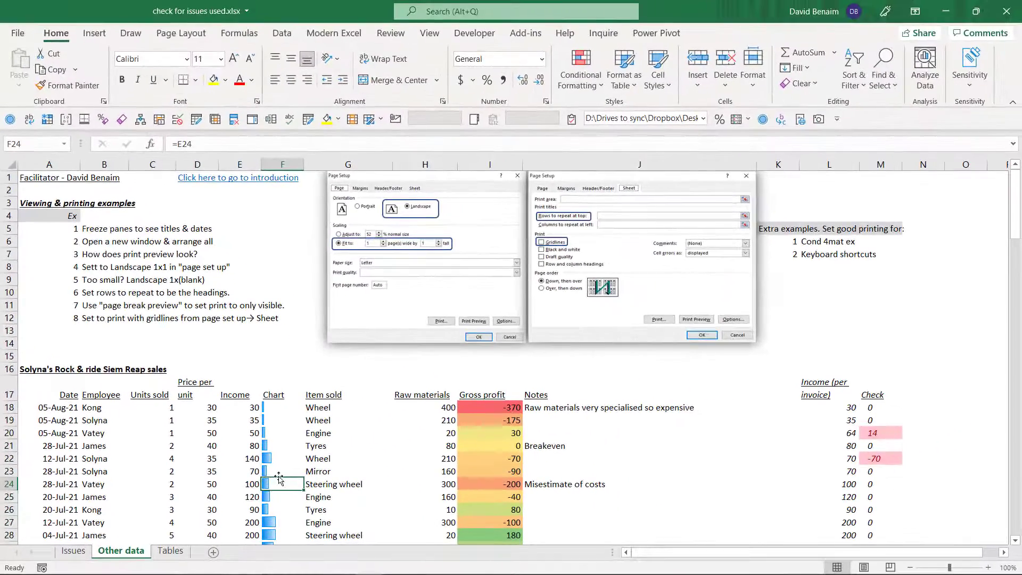
- Run the Document Inspector on the workbook with all listed content types included
key(alt+f)
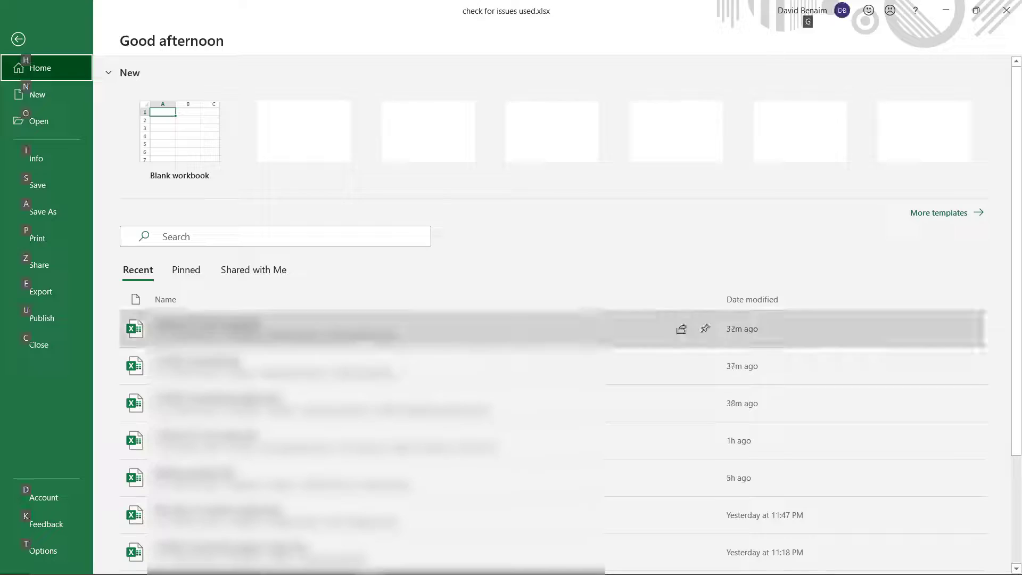
click(54, 165)
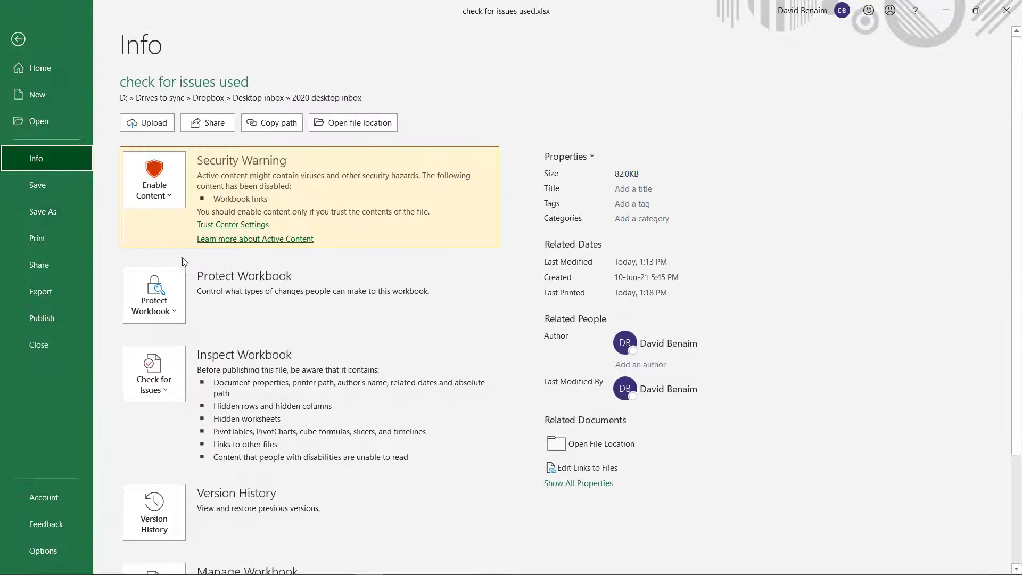
click(153, 379)
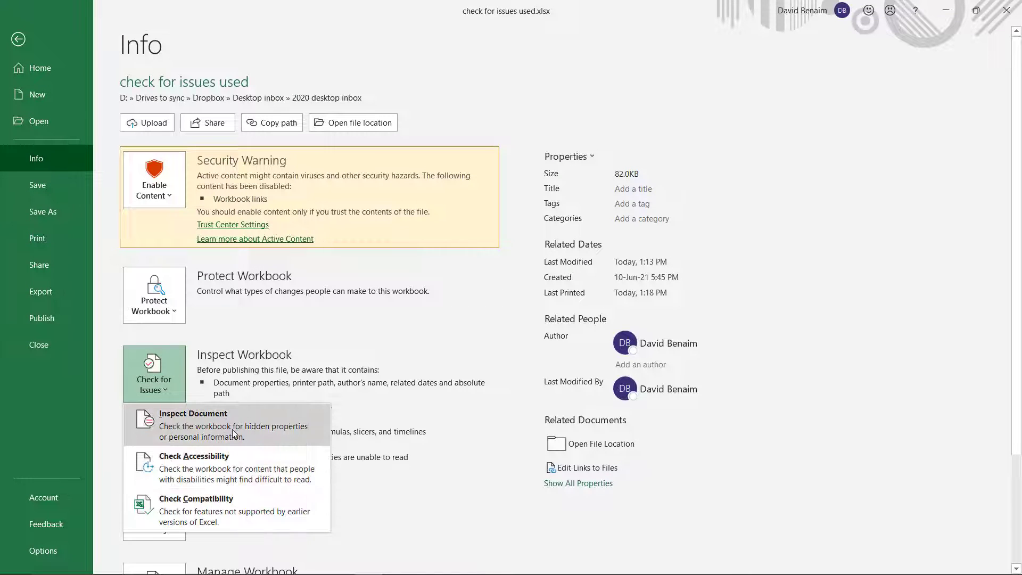
click(250, 417)
click(490, 335)
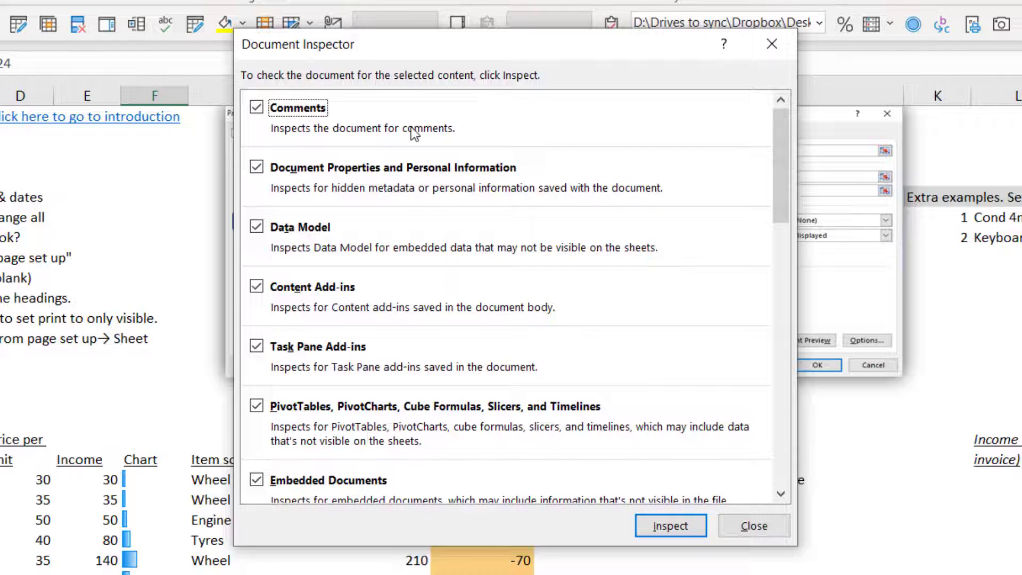
scroll(411, 127, down, 15)
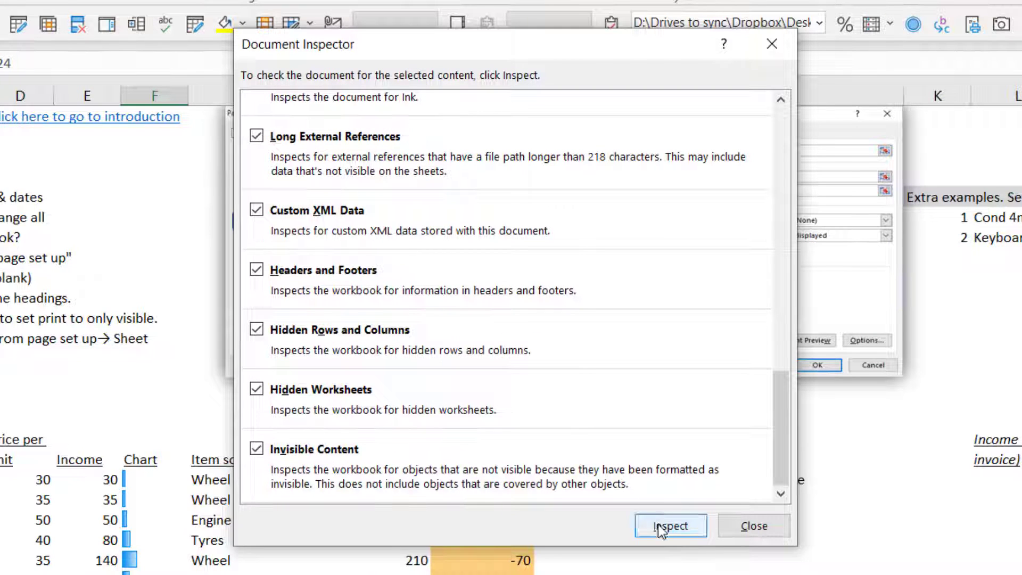
click(660, 527)
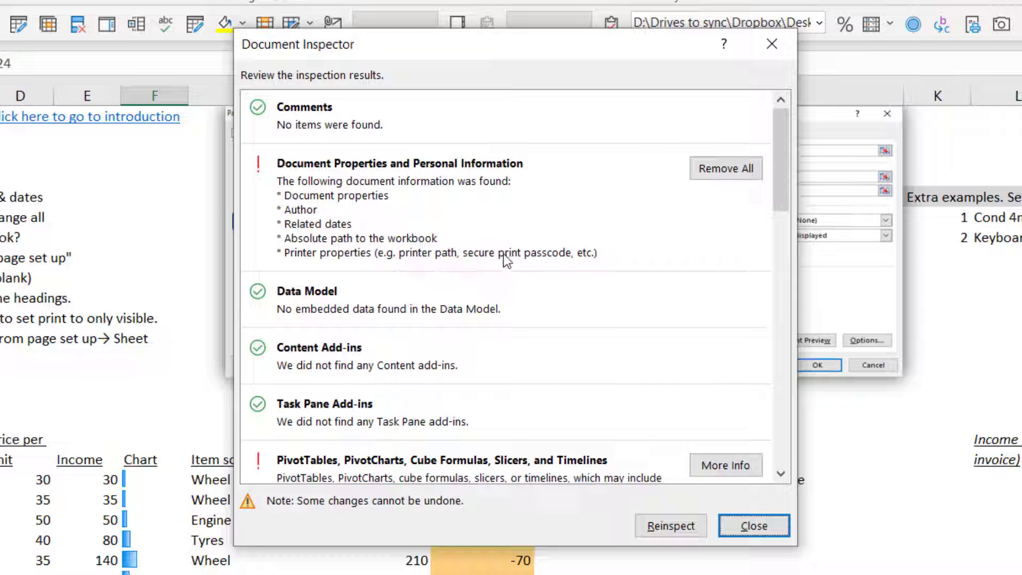
- Review the inspection results and consult the online help on Links to Other Files, closing the help window each time
scroll(503, 254, down, 5)
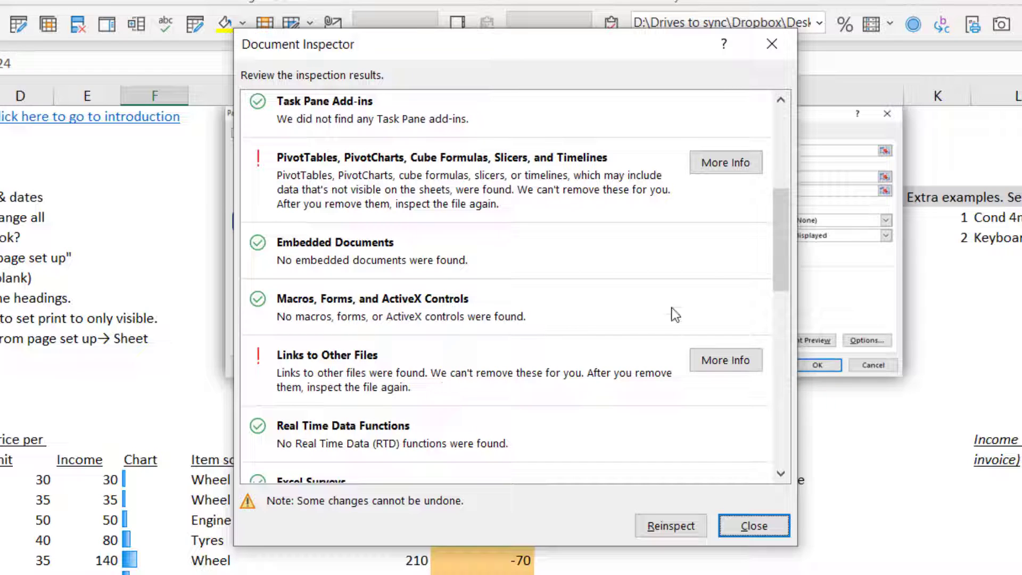
drag(784, 259, 783, 318)
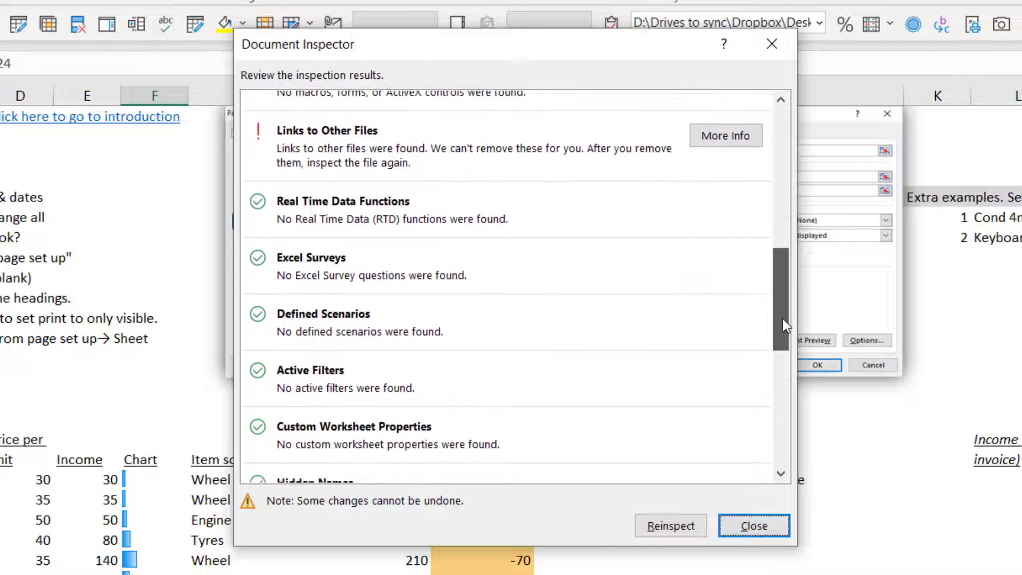
click(738, 148)
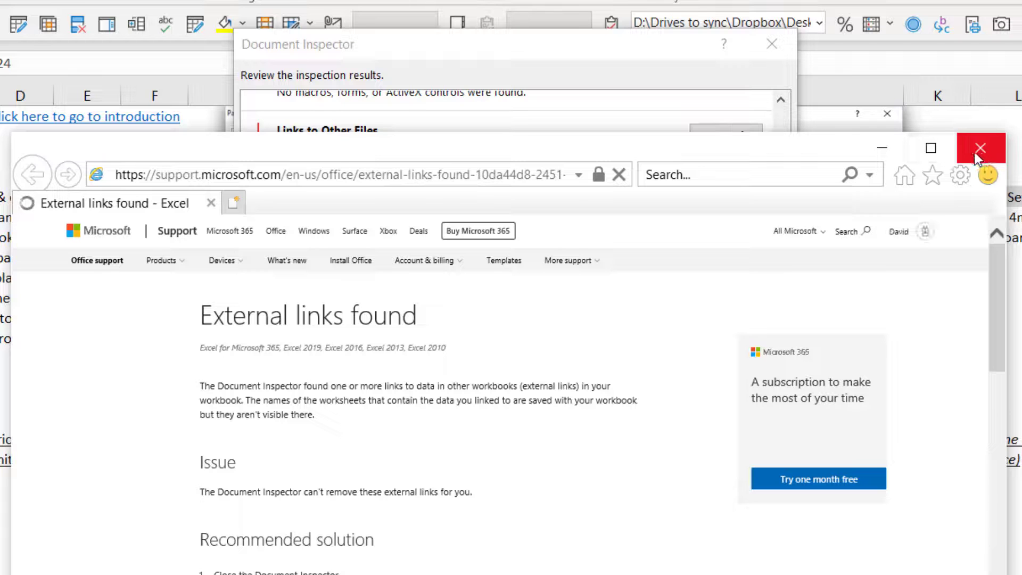
click(979, 150)
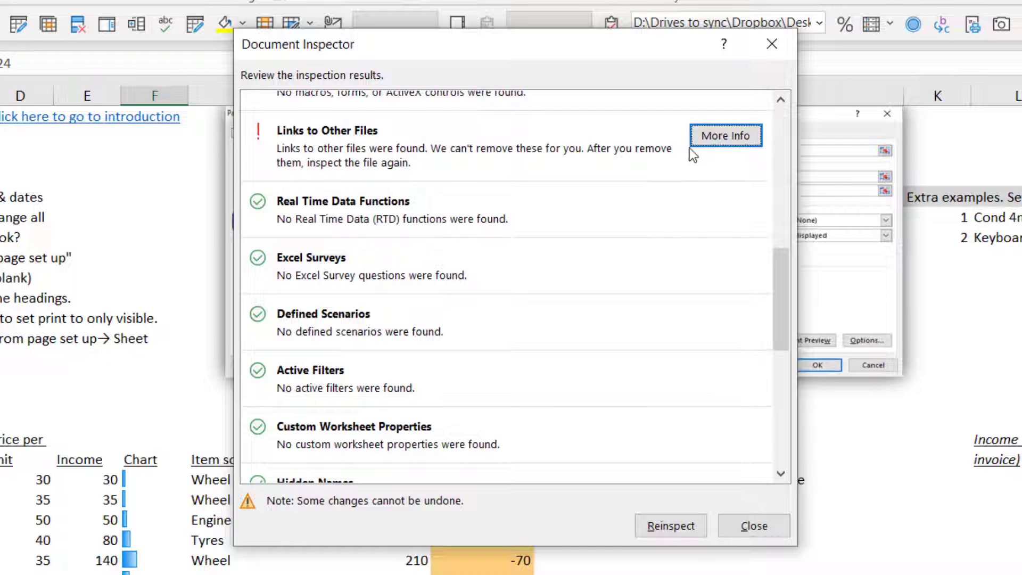
click(700, 139)
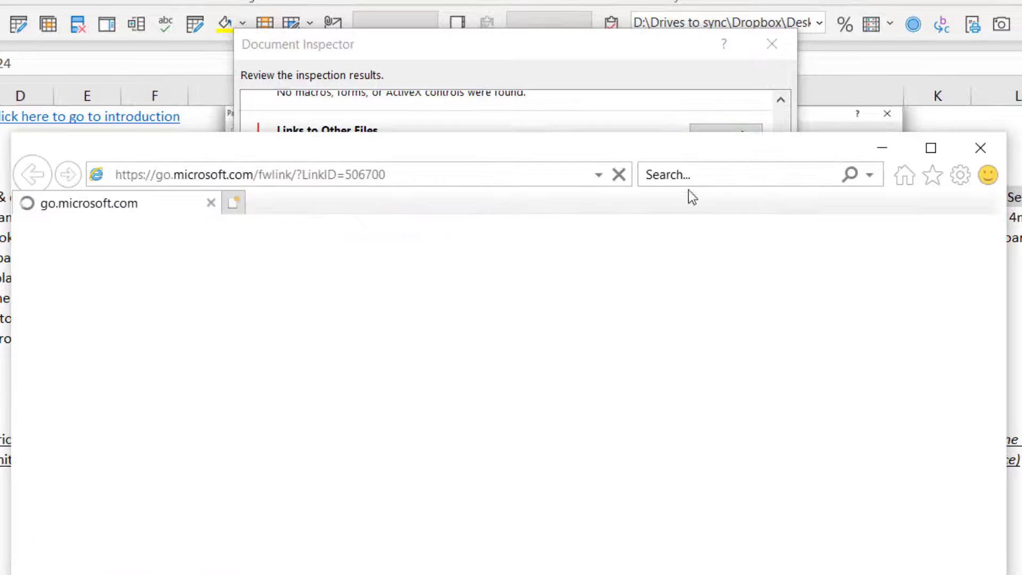
click(979, 147)
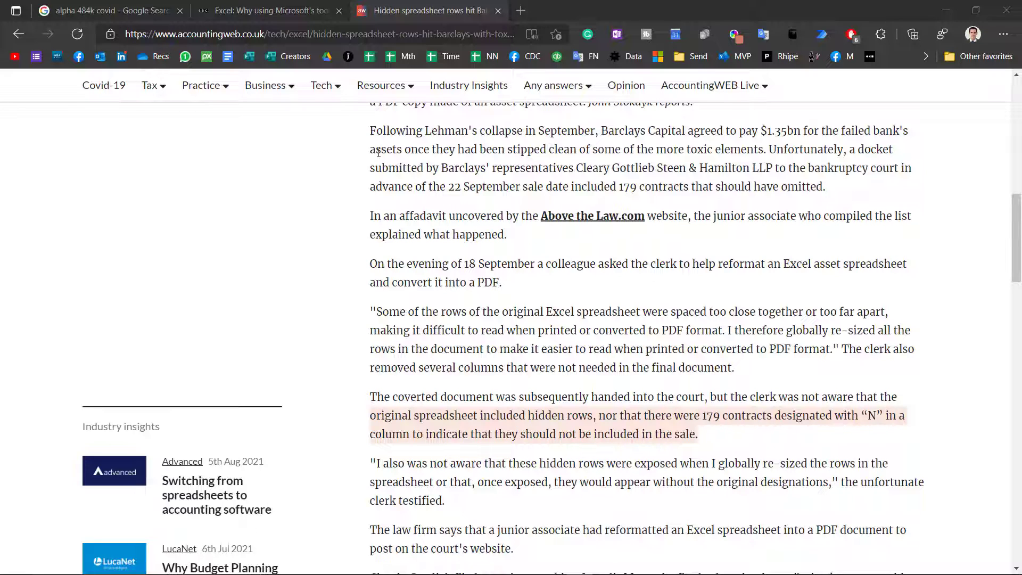
- In the browser, highlight the AccountingWEB article's passage from Lehman's collapse to the resizing of the spreadsheet rows
drag(375, 128, 857, 330)
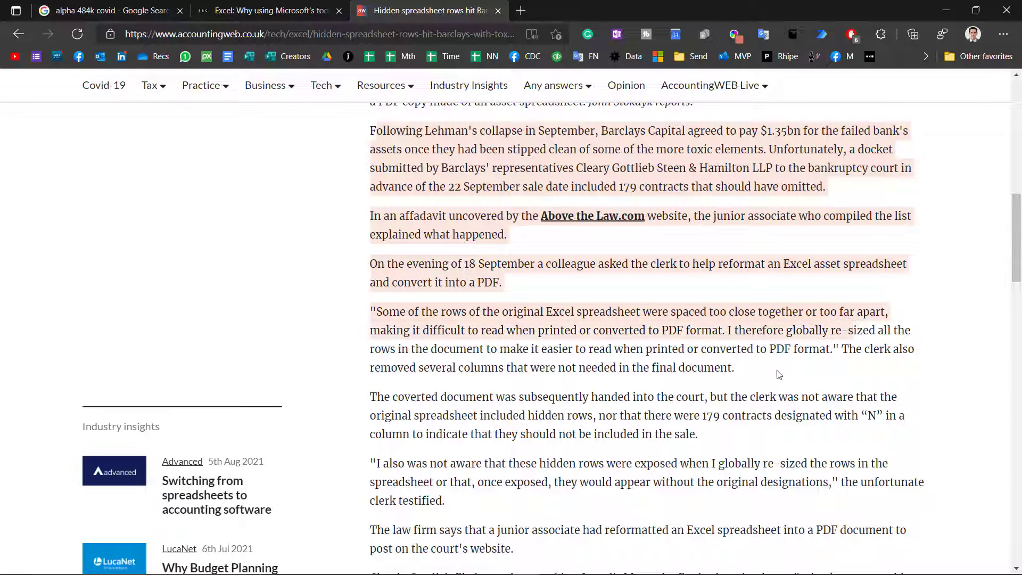
- Highlight the article's passages on the 179 contracts designated with "N" and on the hidden rows exposed by resizing, clearing the selection at the end
click(770, 373)
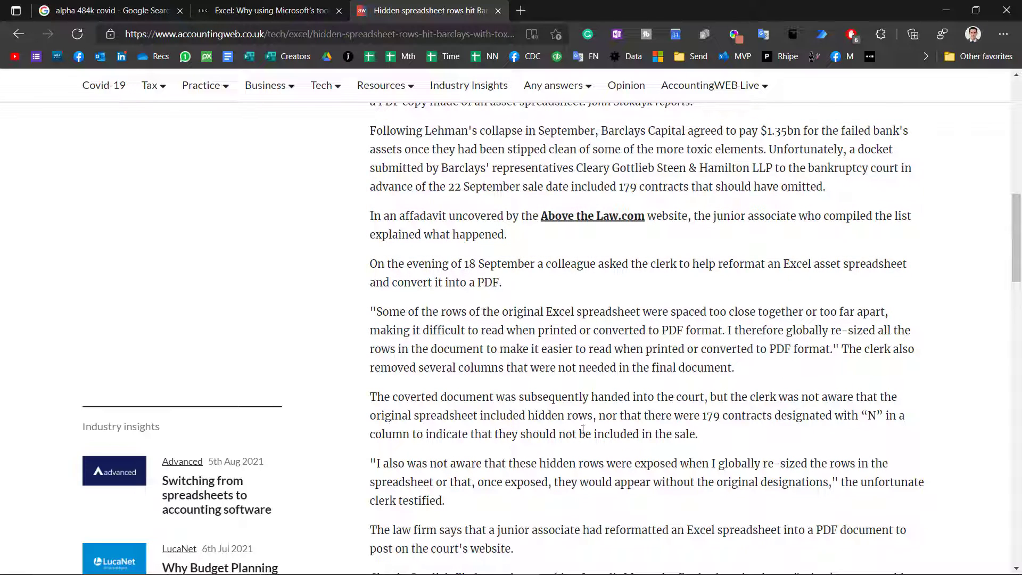
drag(701, 415, 853, 443)
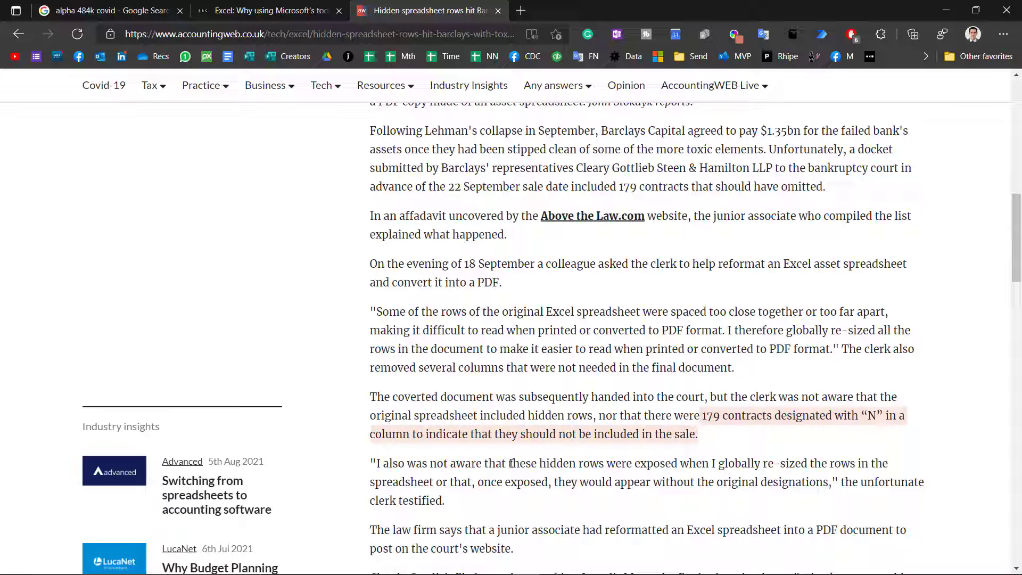
drag(509, 463, 699, 501)
click(628, 507)
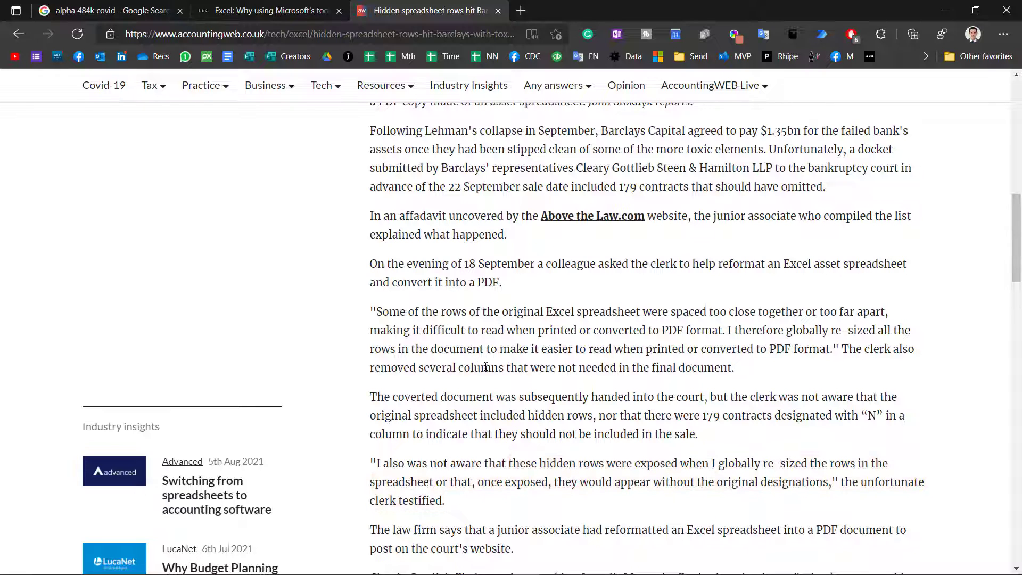
- Switch to the BBC article and highlight the 15,841 unreported cases figure and the phrase about templates handling only about 65,000 rows
click(287, 12)
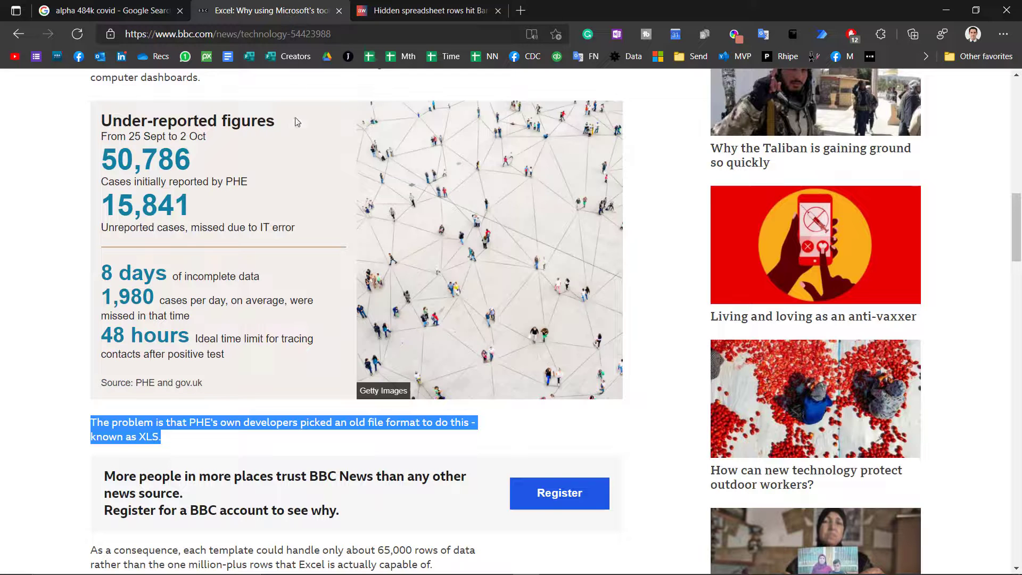
click(165, 437)
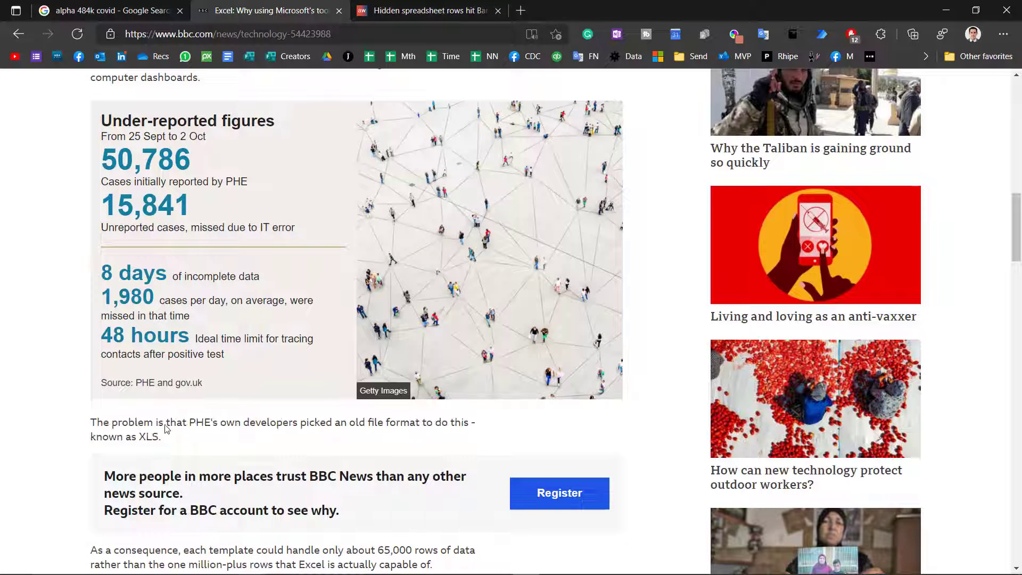
drag(107, 201, 192, 201)
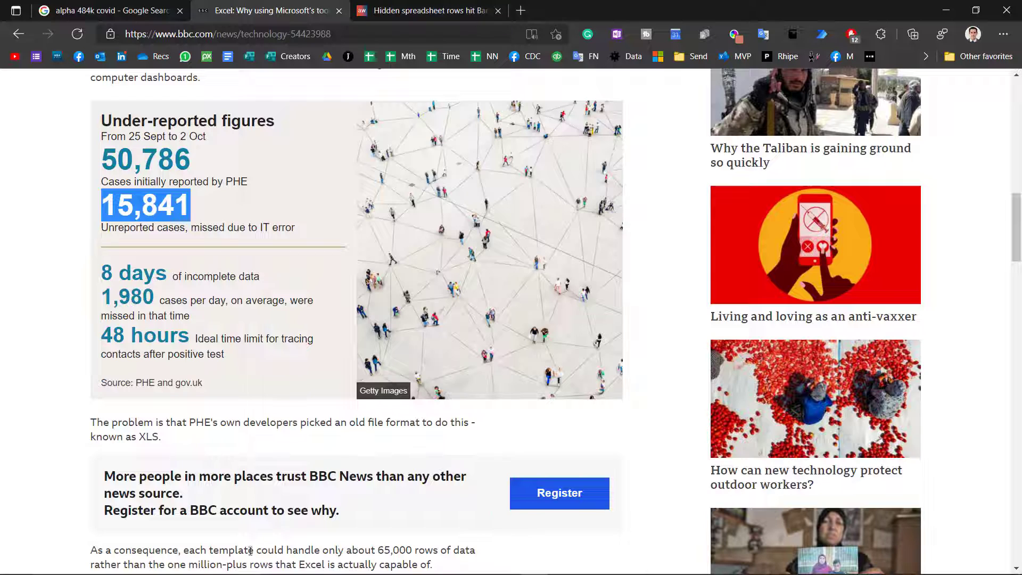
drag(248, 550, 481, 553)
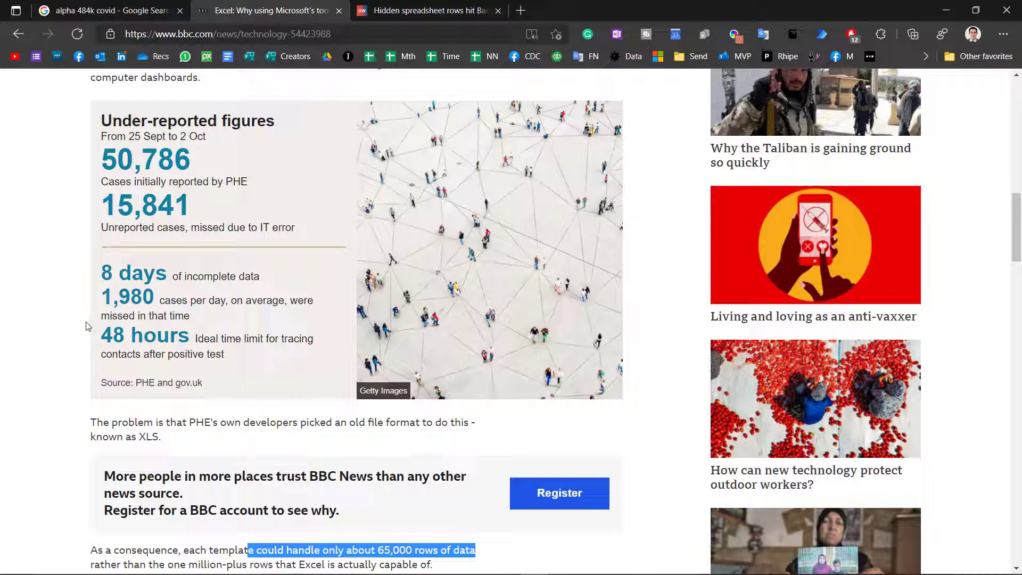
- Switch back to Excel and select columns Q to Y on the Issues sheet to examine the gap of hidden columns between them
key(alt+Tab)
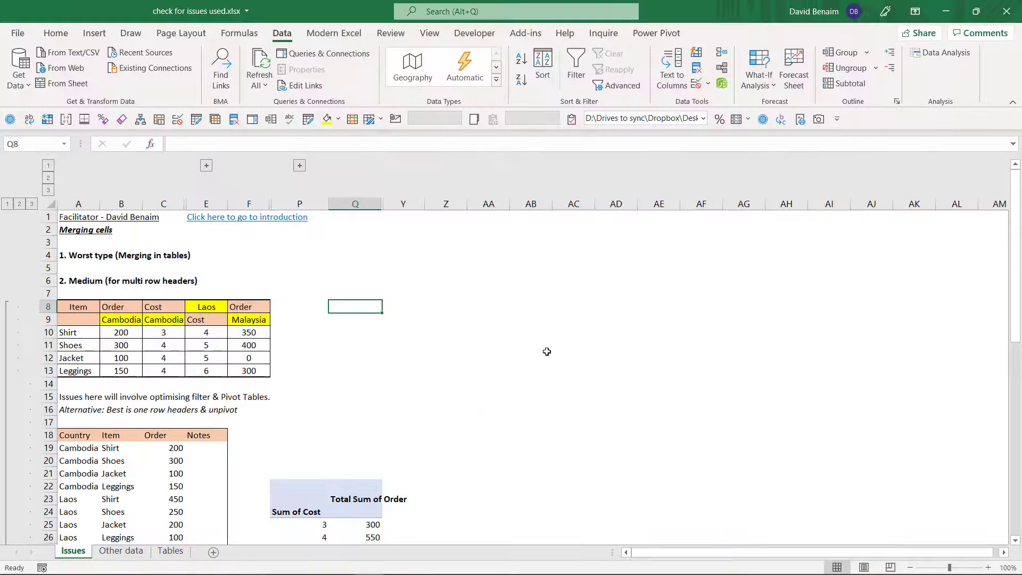
click(405, 257)
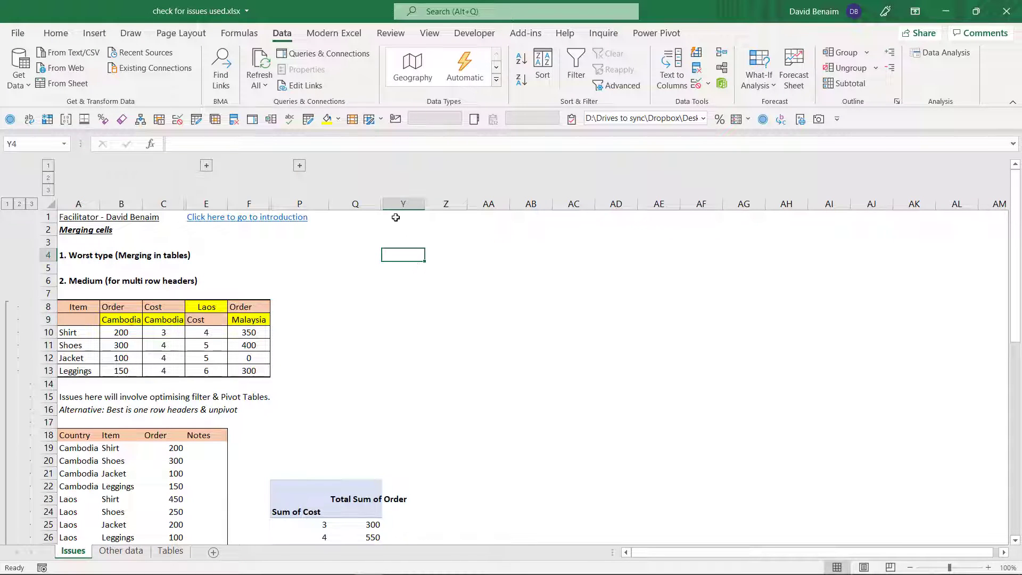
drag(372, 203, 393, 203)
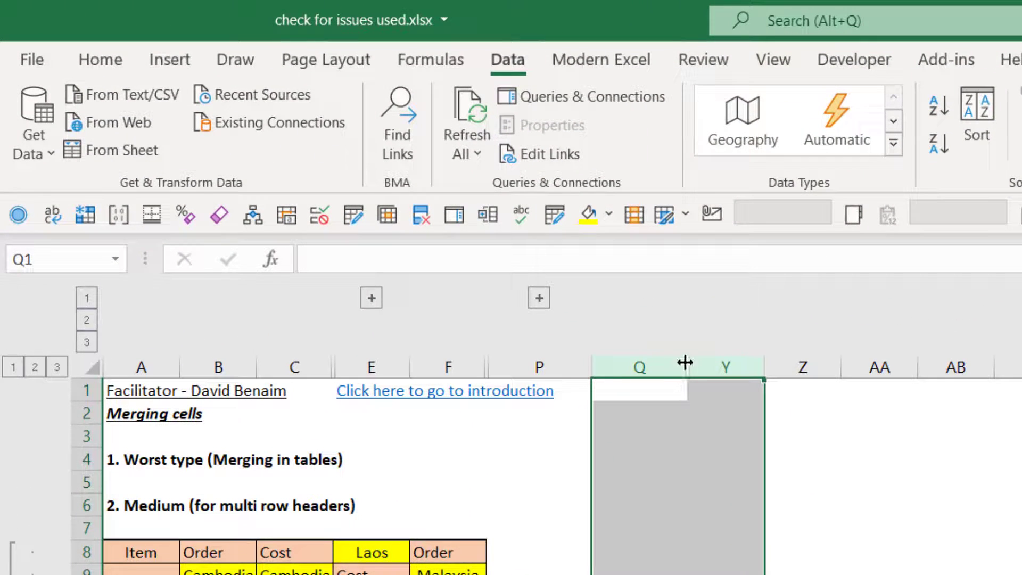
click(665, 366)
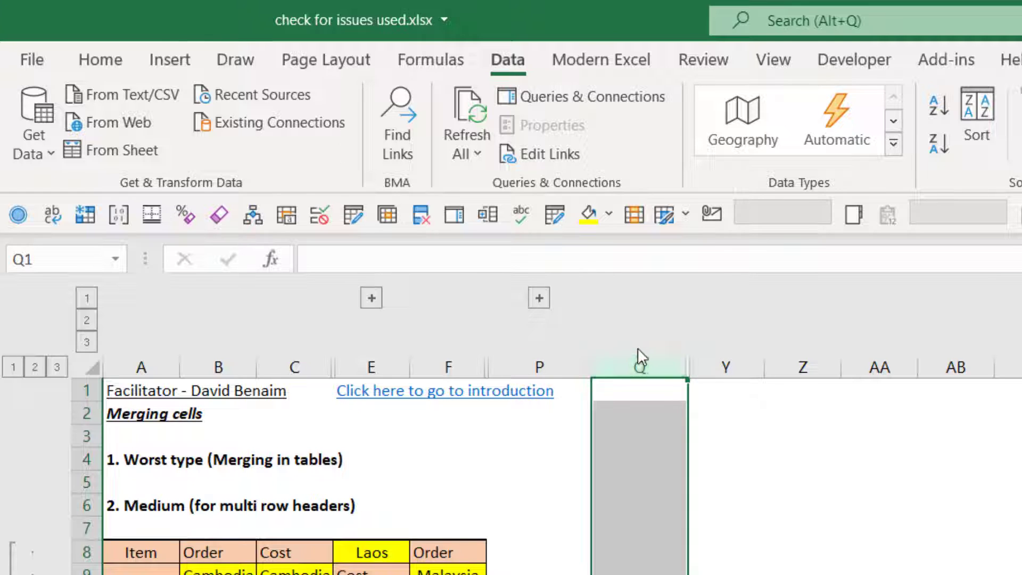
click(733, 462)
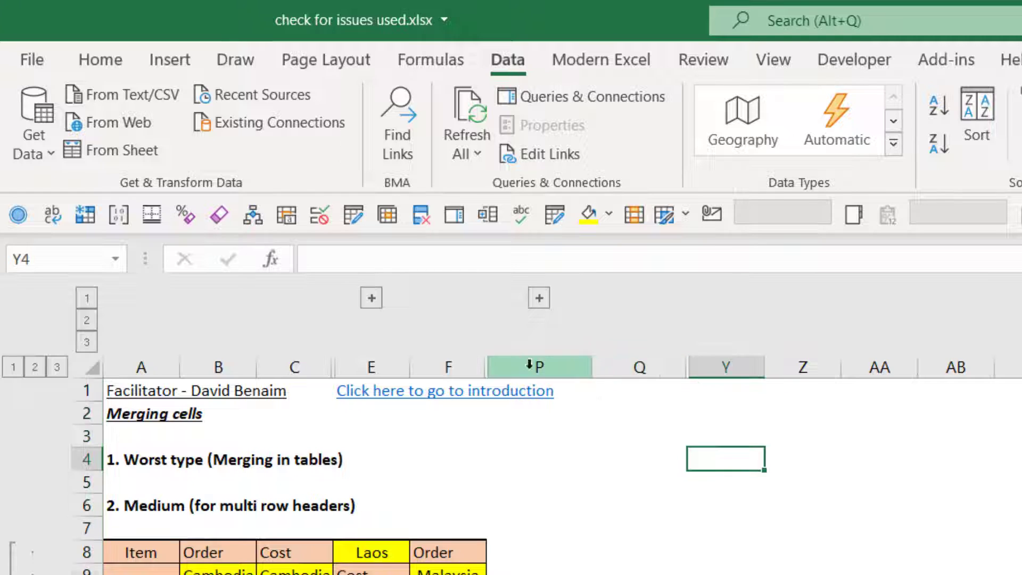
- Expand and collapse the column groups ending at columns E and P, including the nested group ending at column N
click(371, 298)
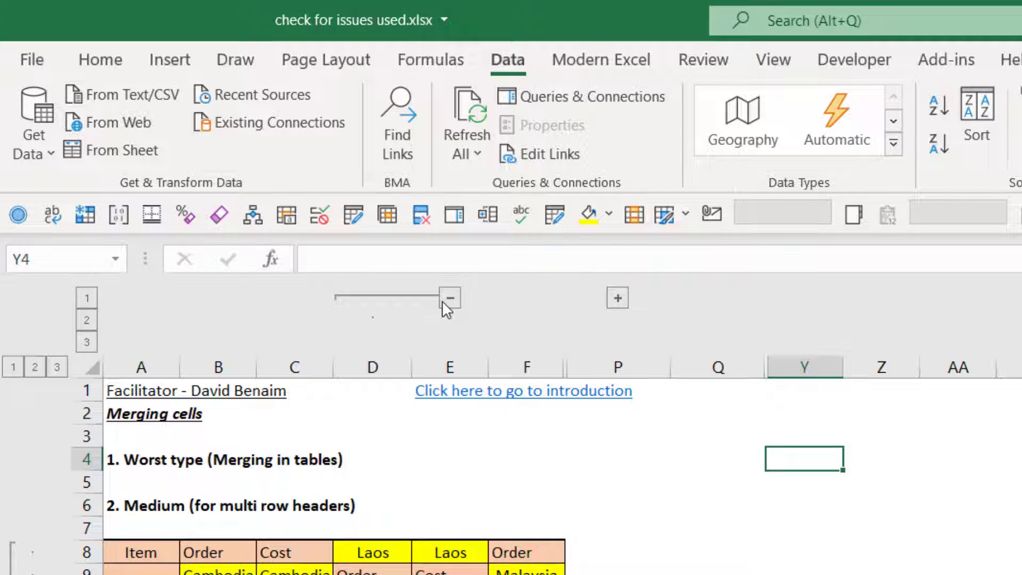
click(442, 301)
click(539, 298)
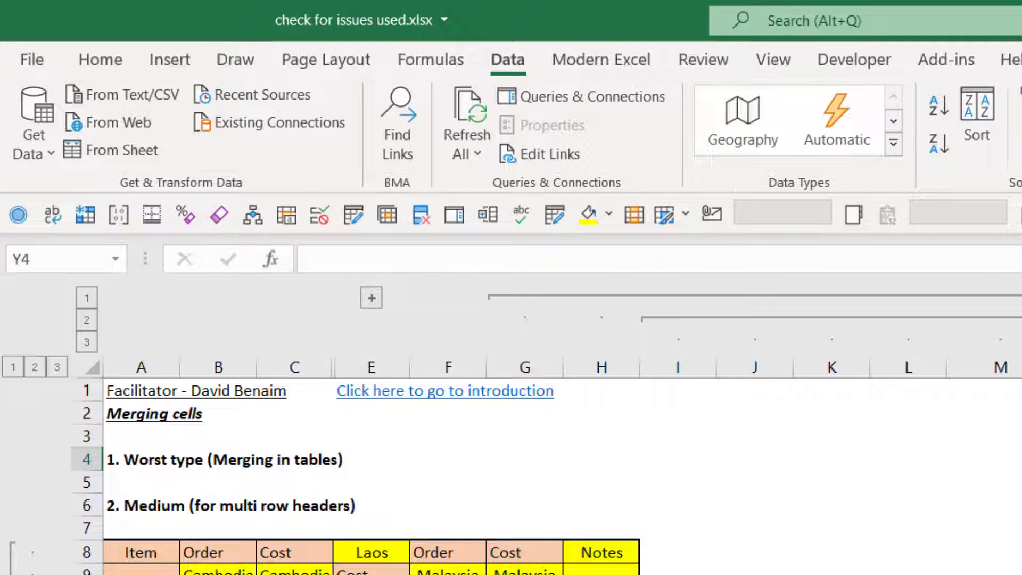
click(611, 296)
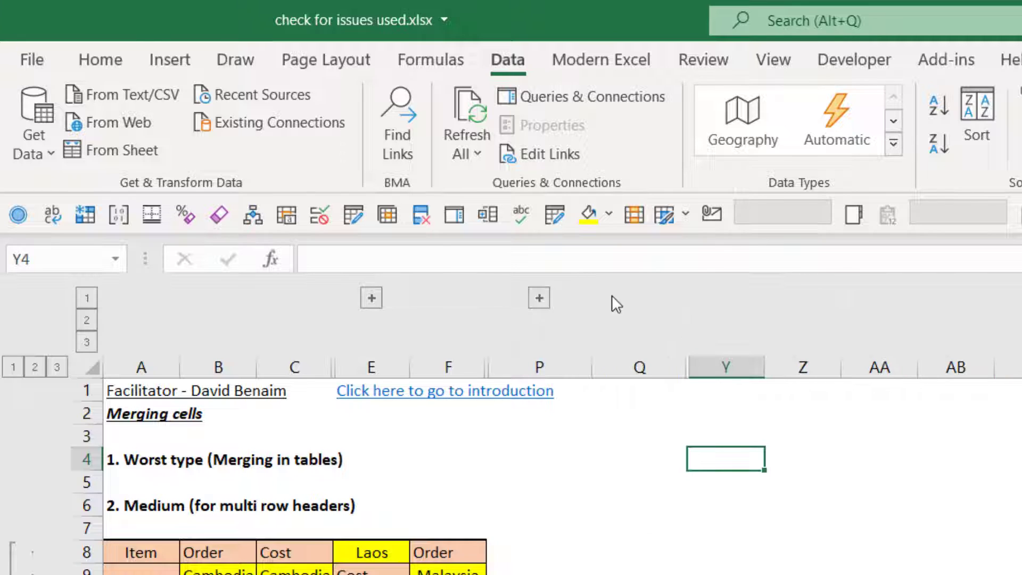
click(538, 298)
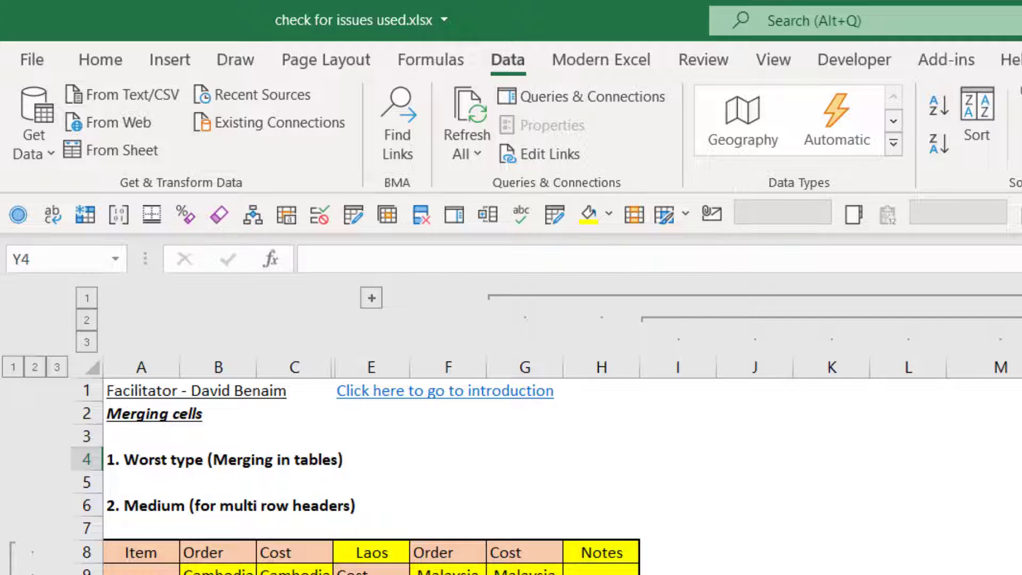
click(1019, 319)
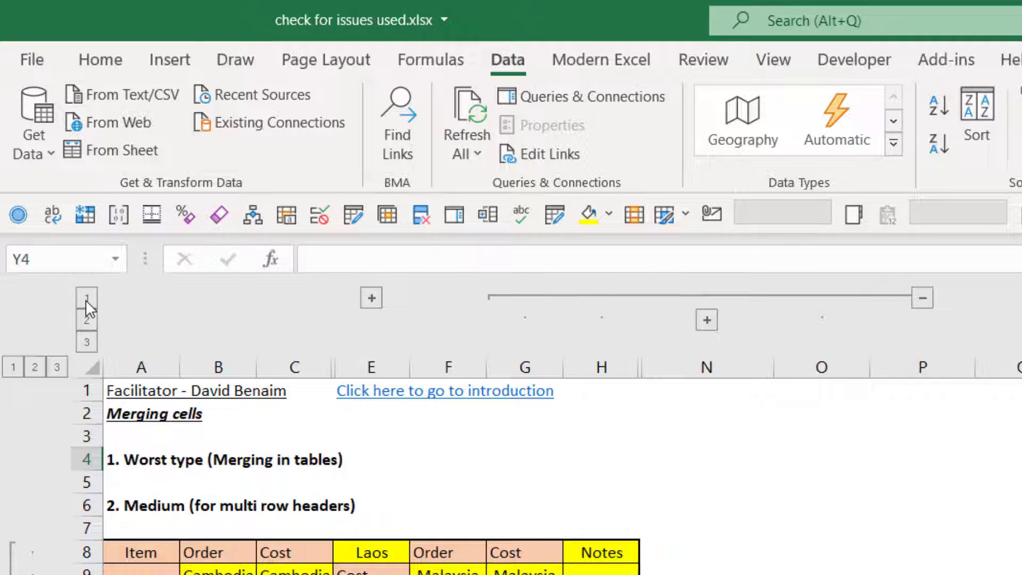
- Show row outline levels 1, 2 and 3 in turn and look through the grouped rows
click(13, 367)
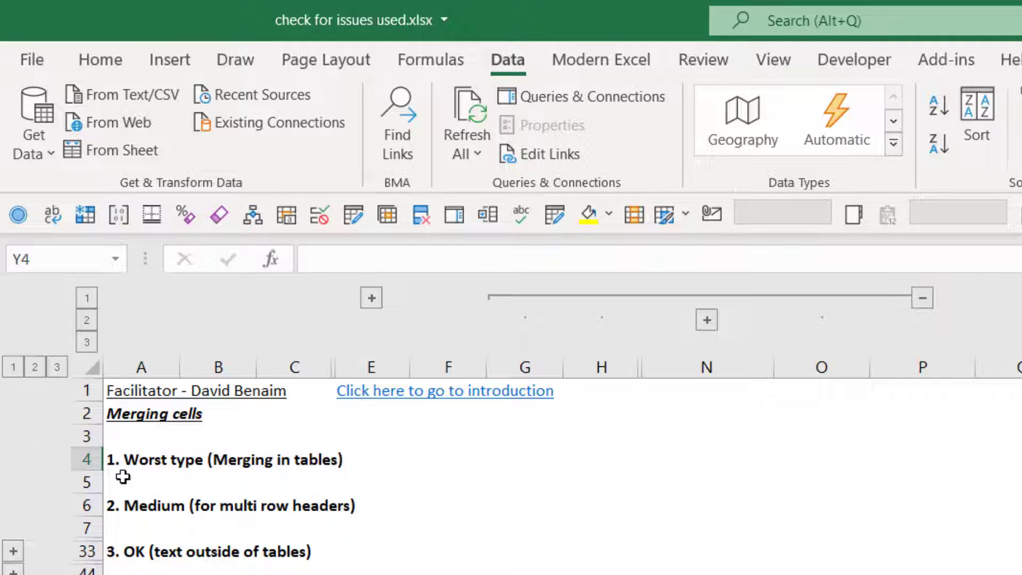
click(35, 367)
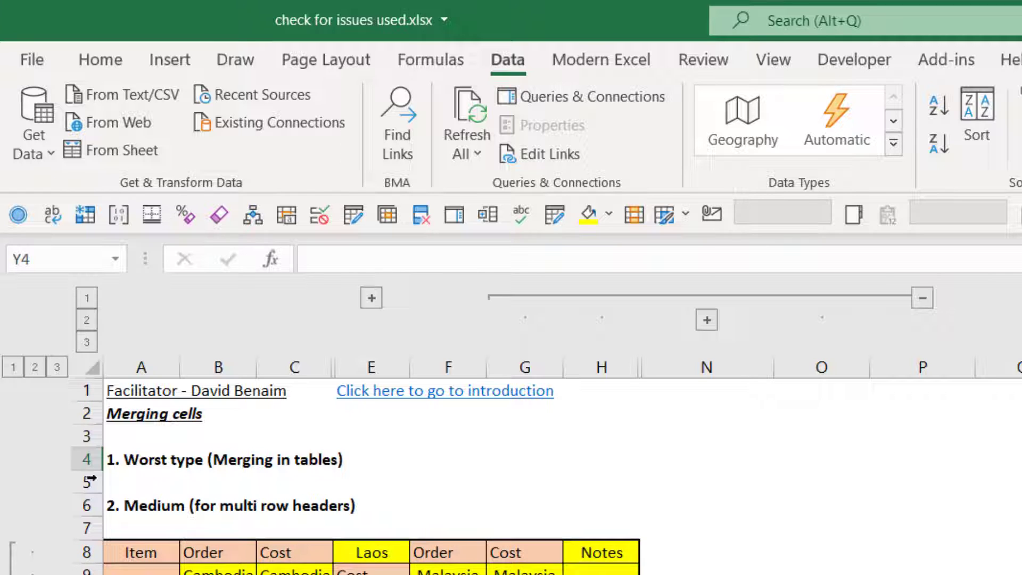
click(57, 368)
scroll(562, 477, down, 6)
scroll(561, 477, up, 12)
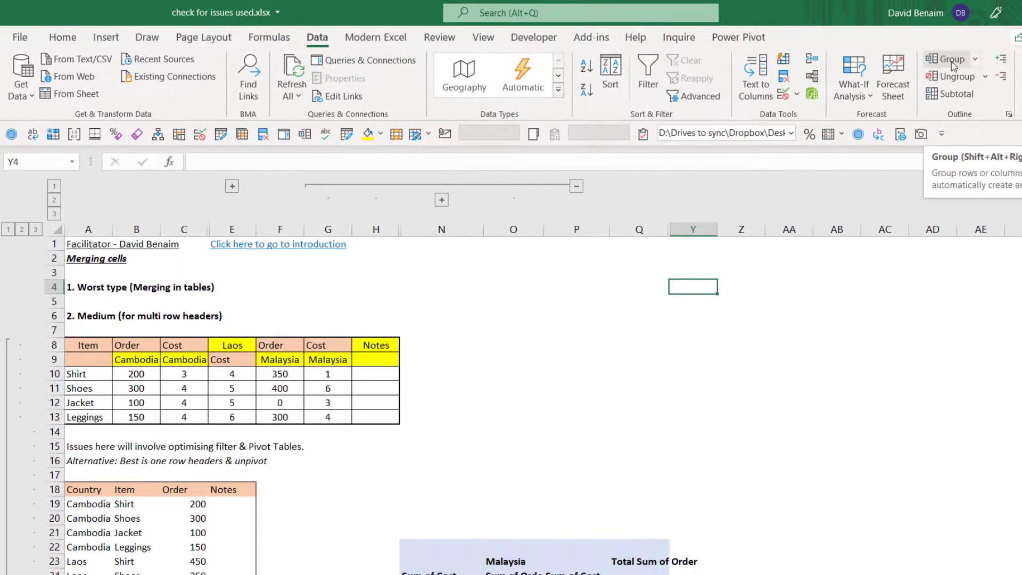
- Group columns P to AC and collapse that group, and group columns AH to AP as well
drag(576, 229, 884, 270)
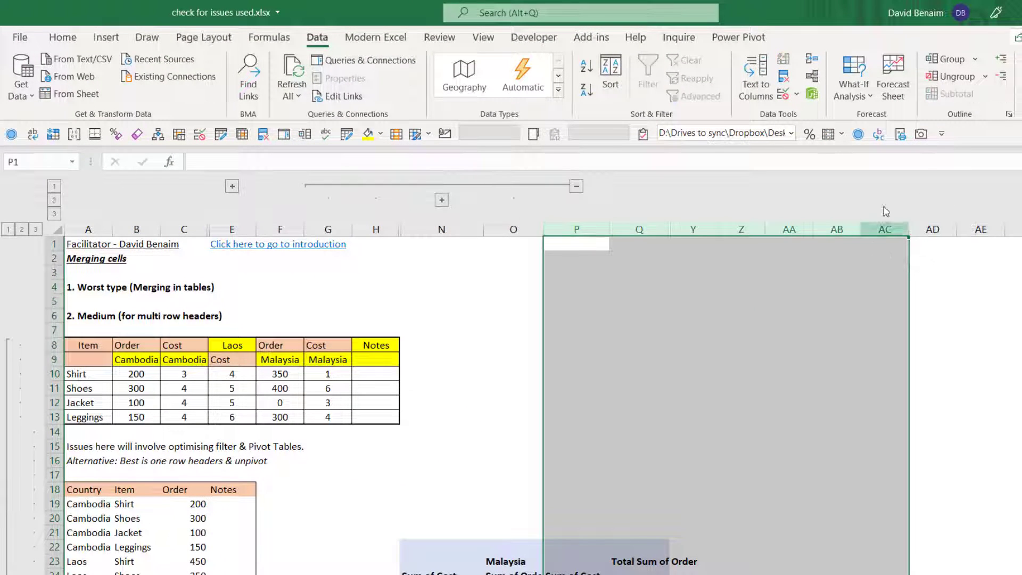
click(946, 58)
click(931, 187)
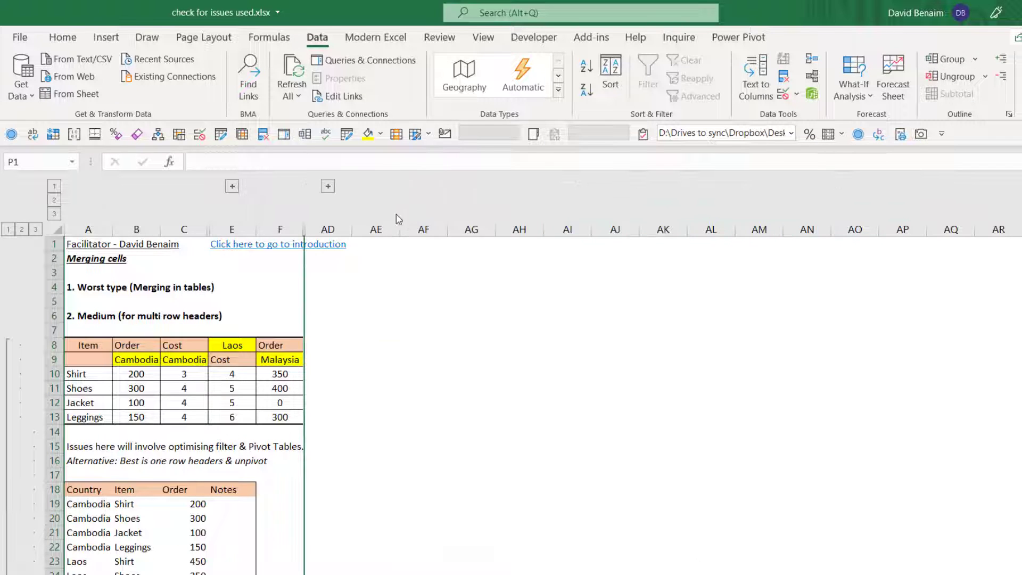
drag(536, 230, 902, 232)
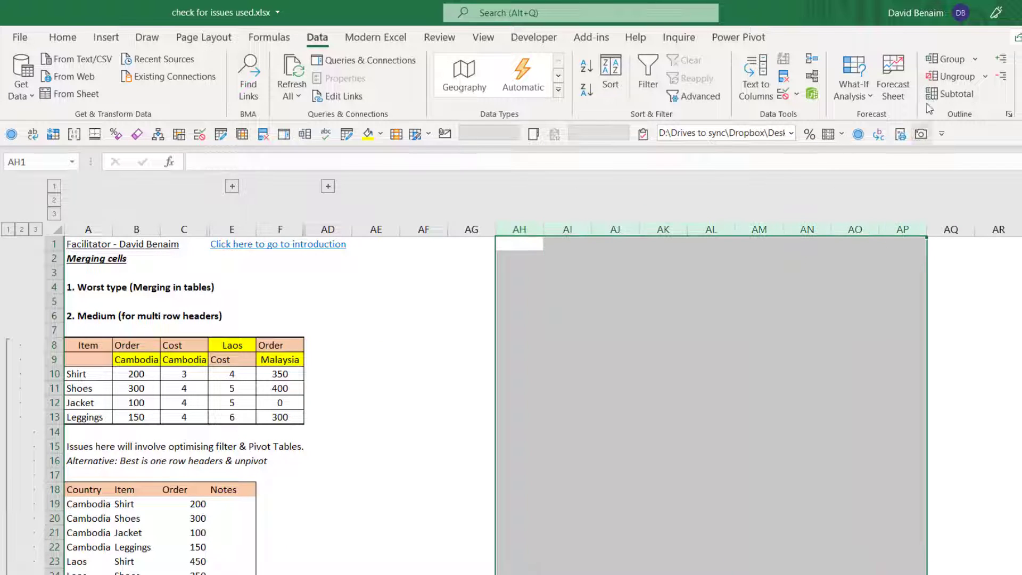
click(946, 59)
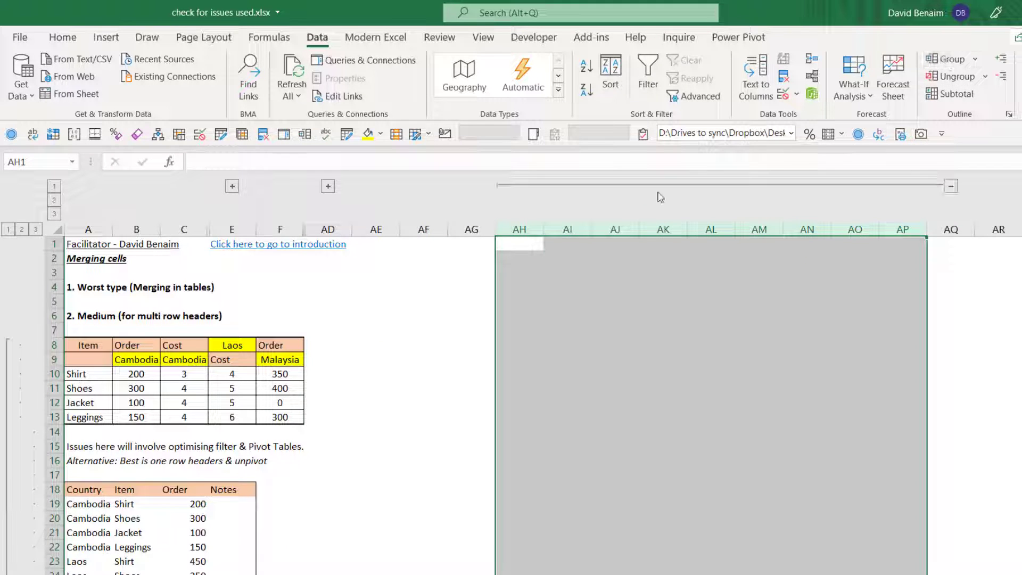
- Expand the column outline to level 2 and ungroup the columns from D onward by one level
click(55, 190)
click(54, 200)
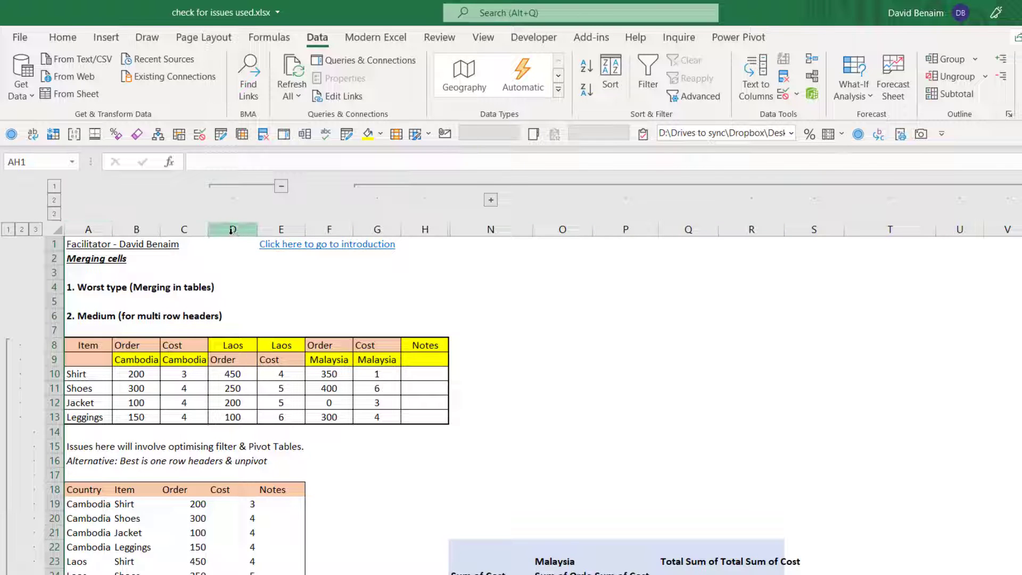
drag(232, 230, 1019, 234)
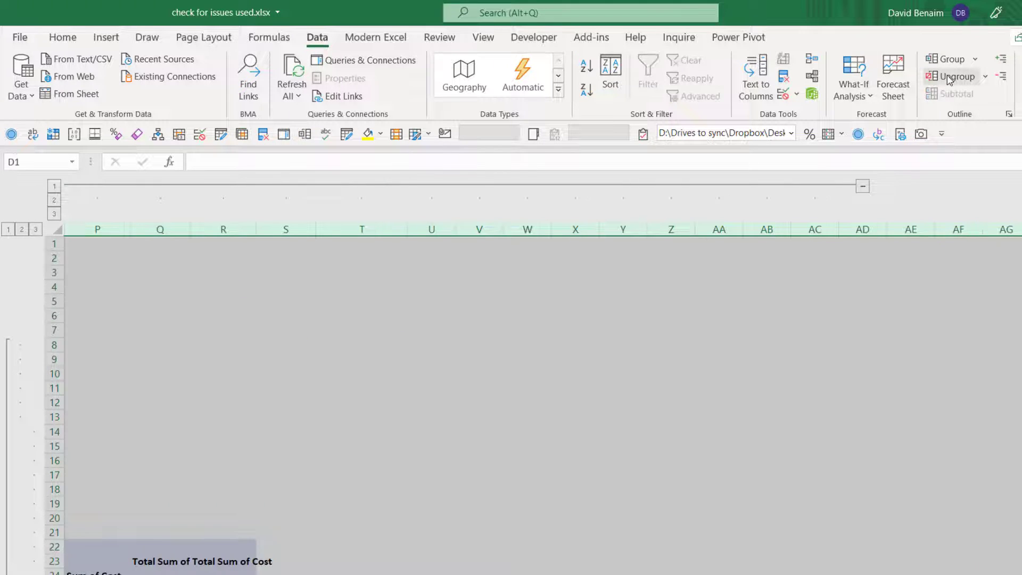
click(948, 79)
click(260, 278)
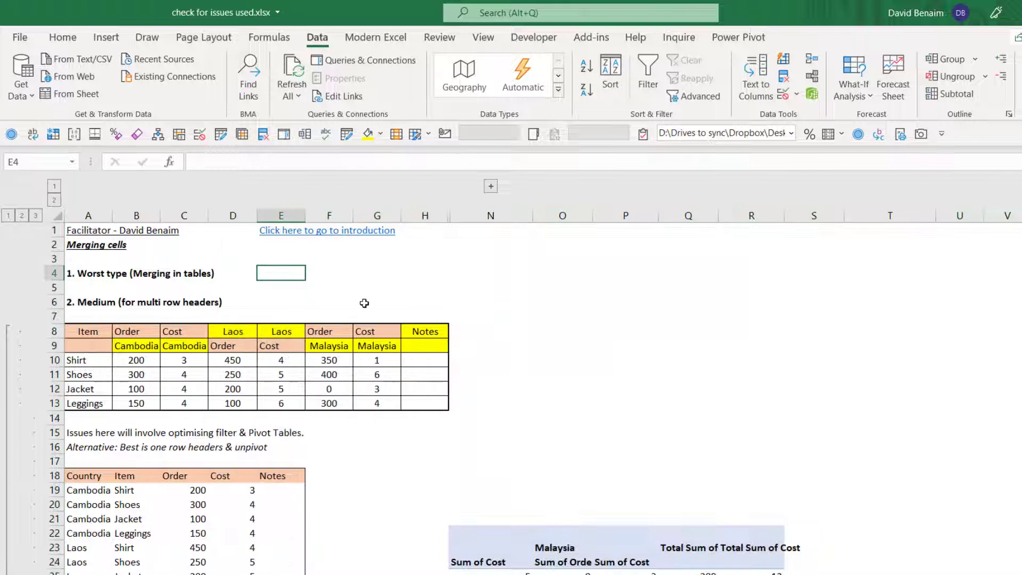
- Expand and collapse the remaining group of columns I to M twice to examine how grouping hides them
click(492, 188)
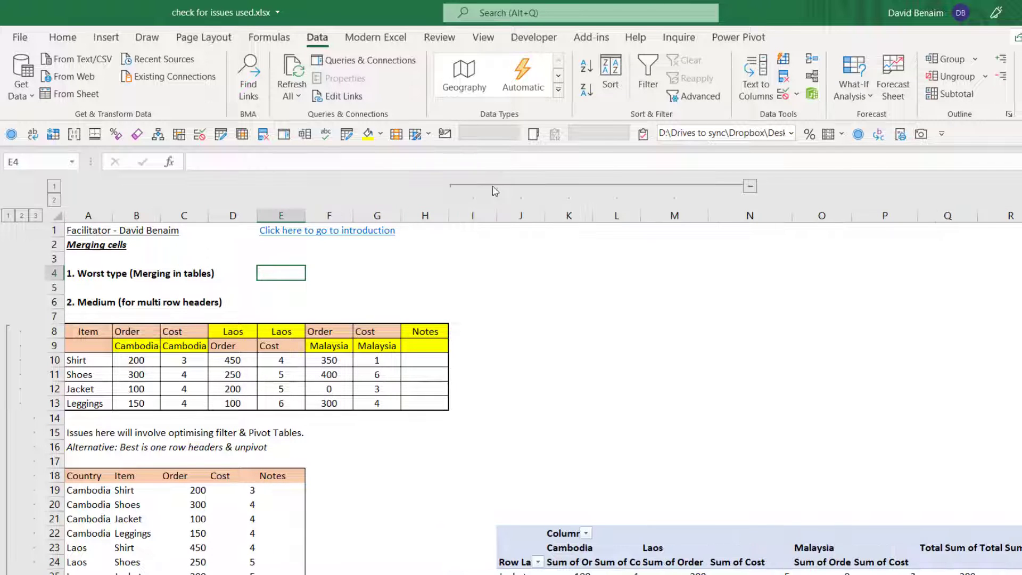
click(750, 186)
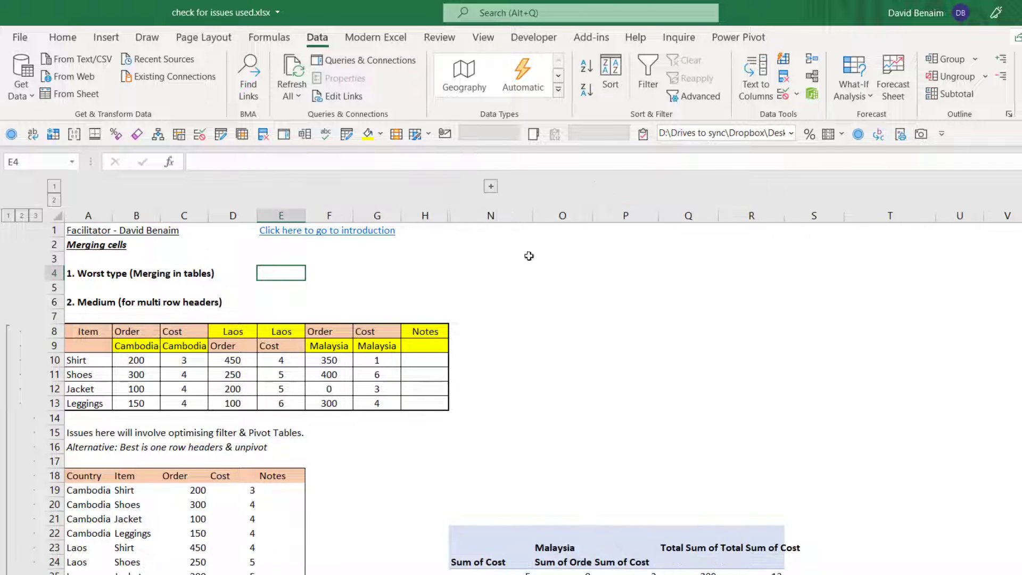
click(491, 187)
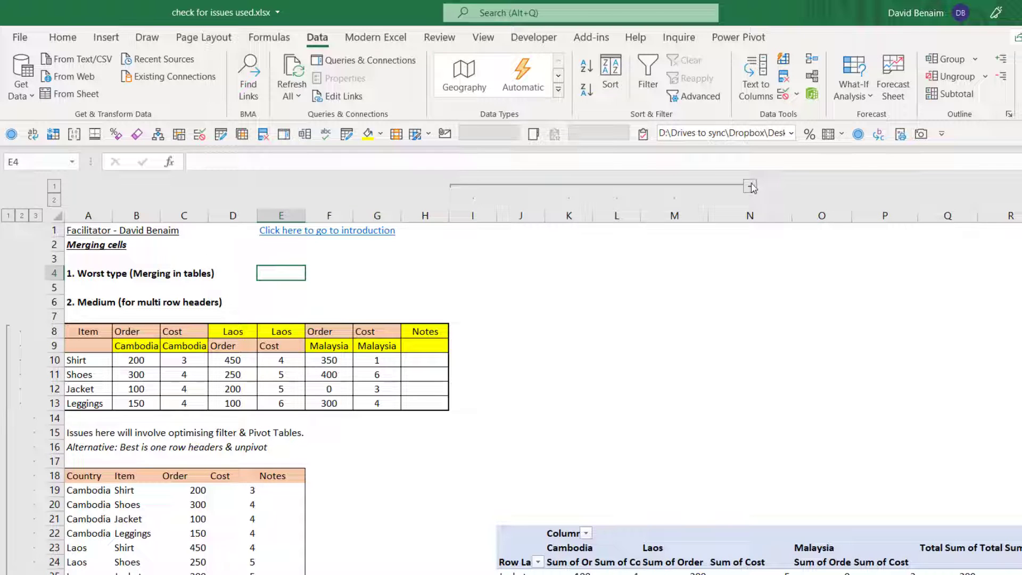
click(749, 187)
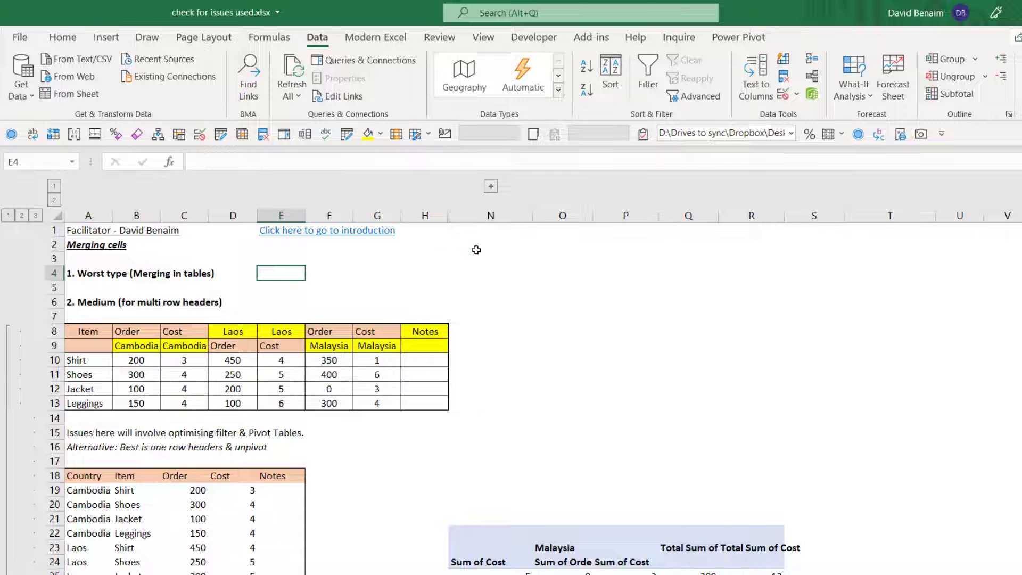
click(625, 215)
right_click(666, 244)
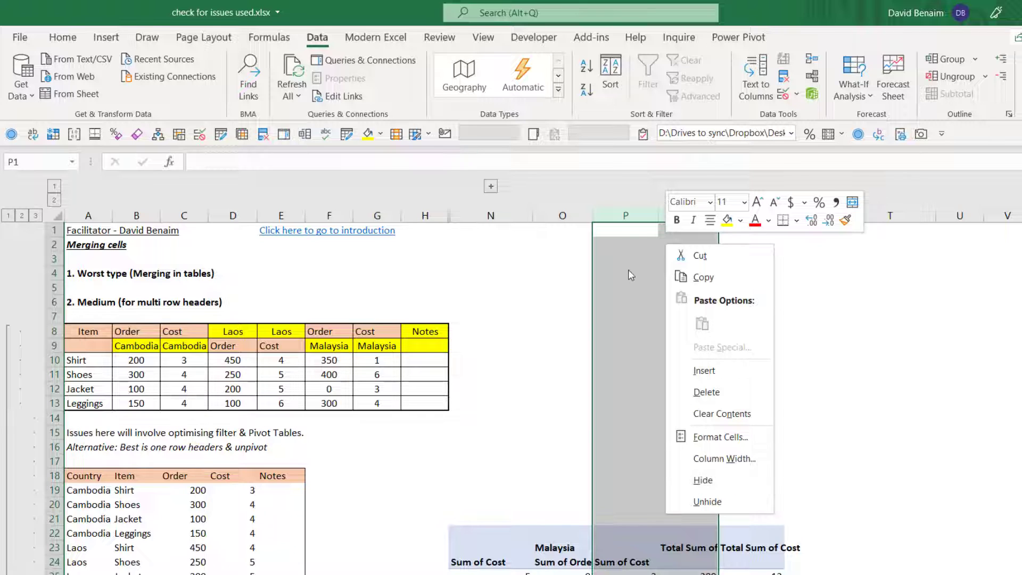
click(621, 236)
click(621, 235)
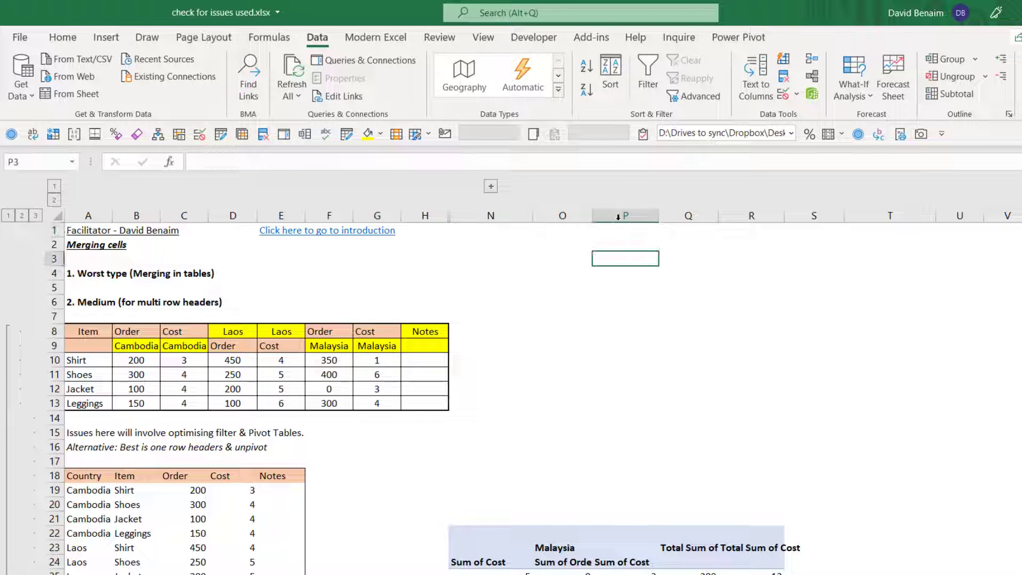
- Hide columns P to U on the Issues sheet
drag(625, 215, 959, 215)
right_click(797, 250)
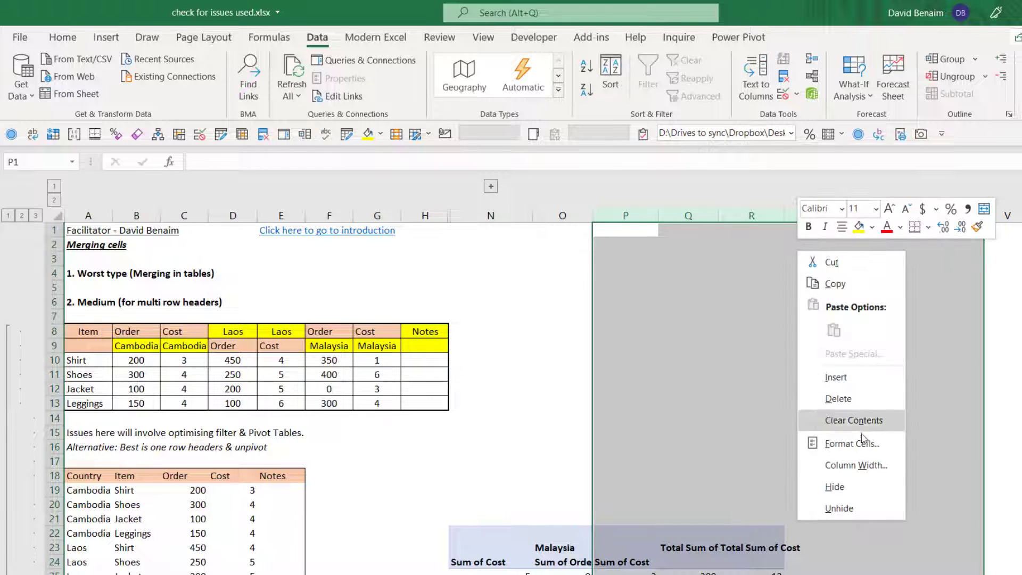
click(856, 490)
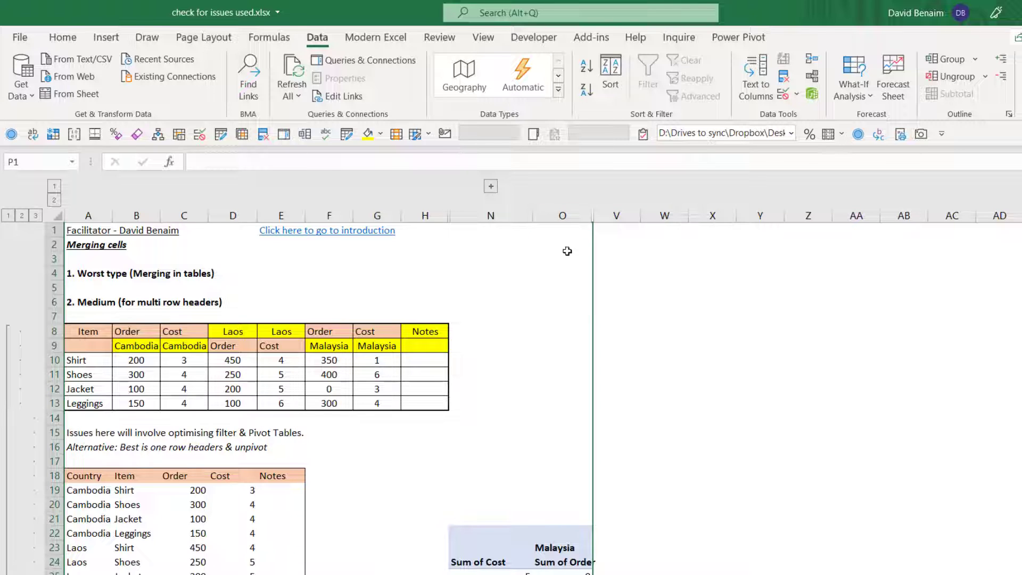
- Run the Document Inspector on the workbook with the offered content checks enabled, saving the file before inspecting
click(566, 249)
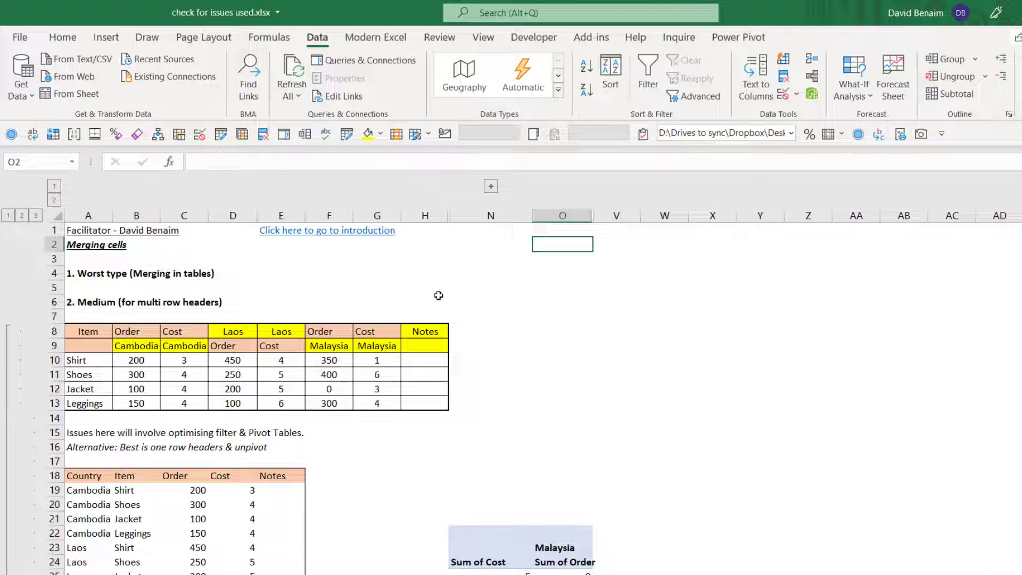
key(alt+f)
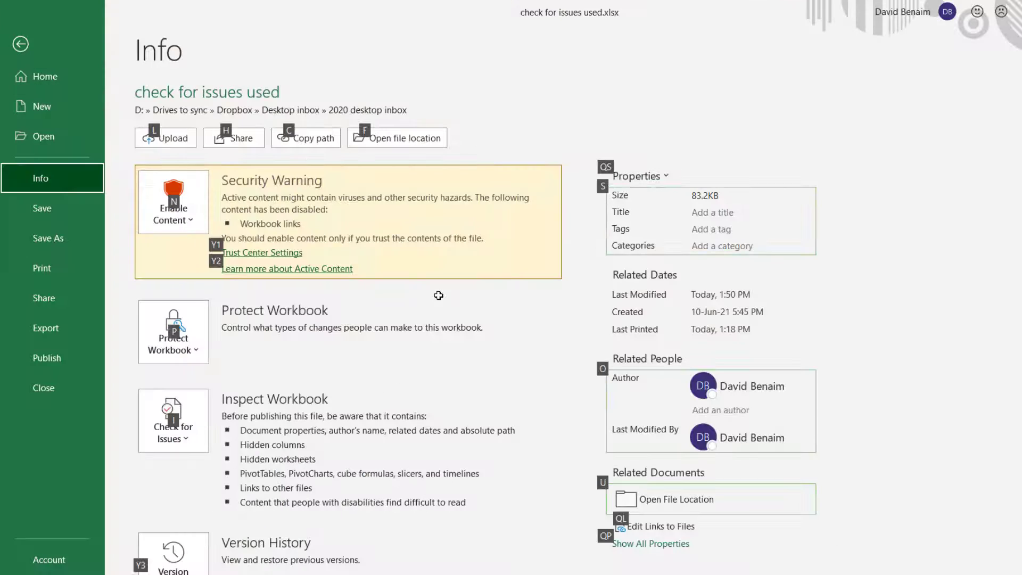
key(i)
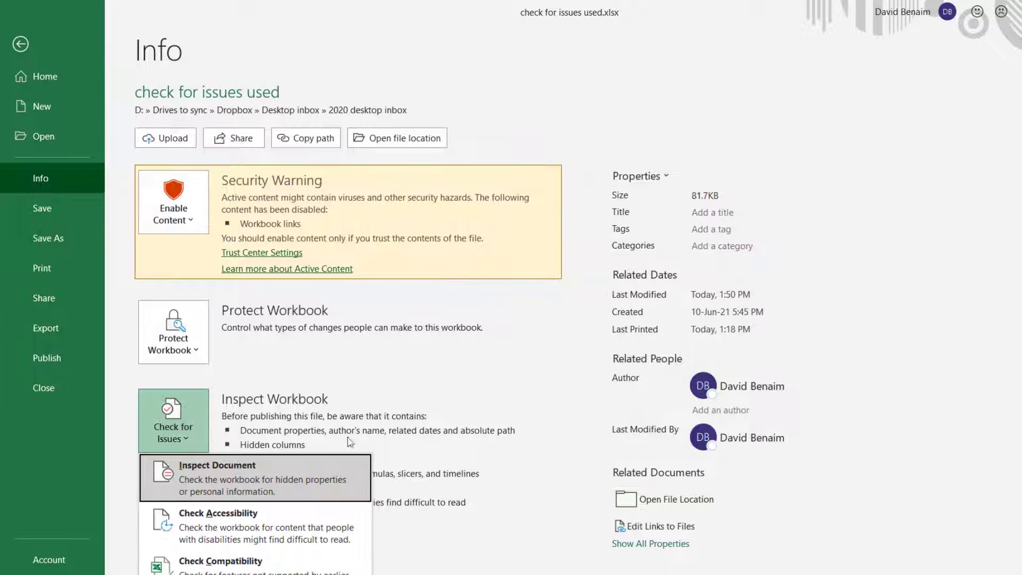
click(303, 471)
click(559, 371)
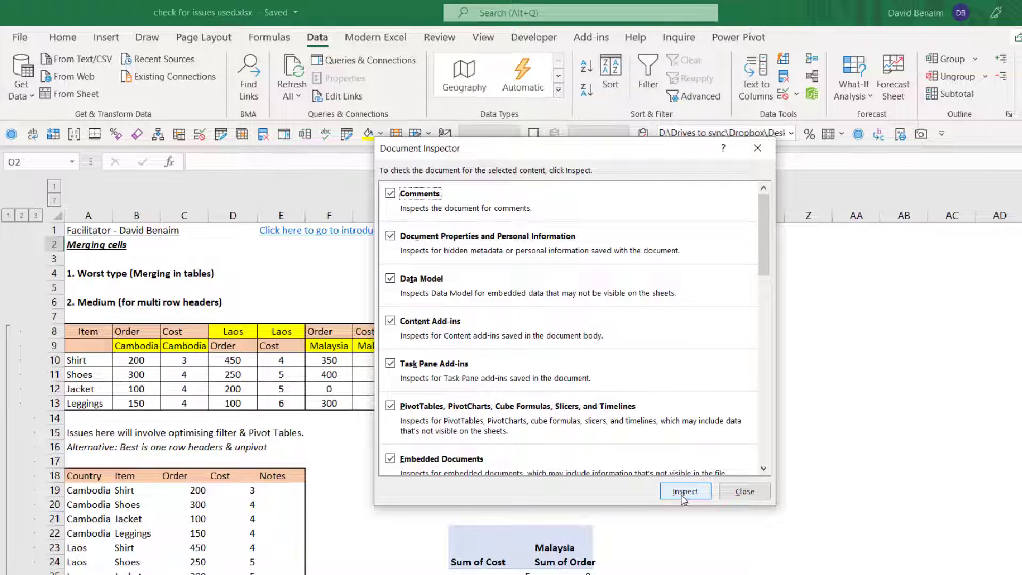
click(683, 493)
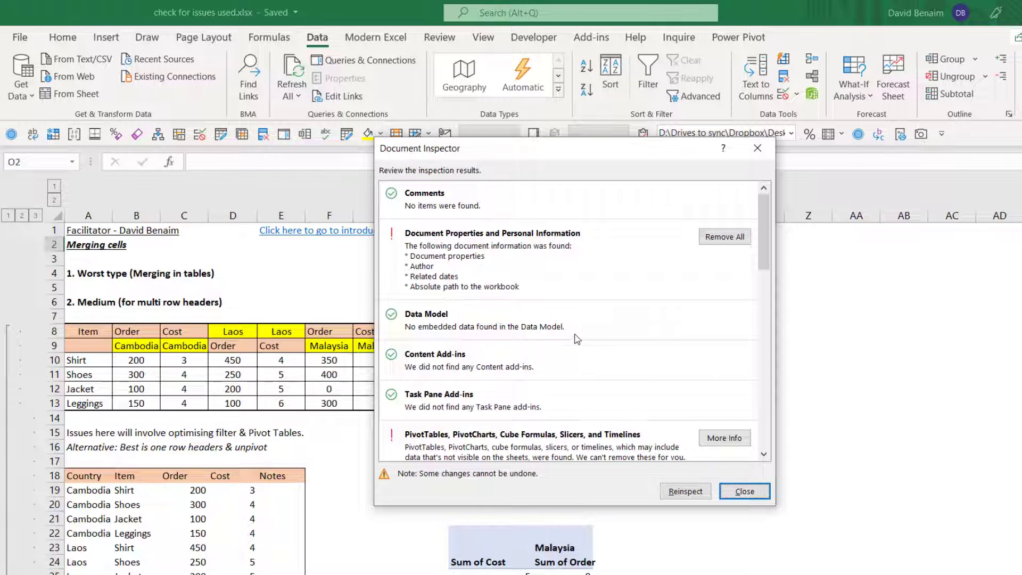
- Remove all hidden worksheets and all hidden rows and columns through the inspection results, and close the inspector
scroll(577, 339, down, 10)
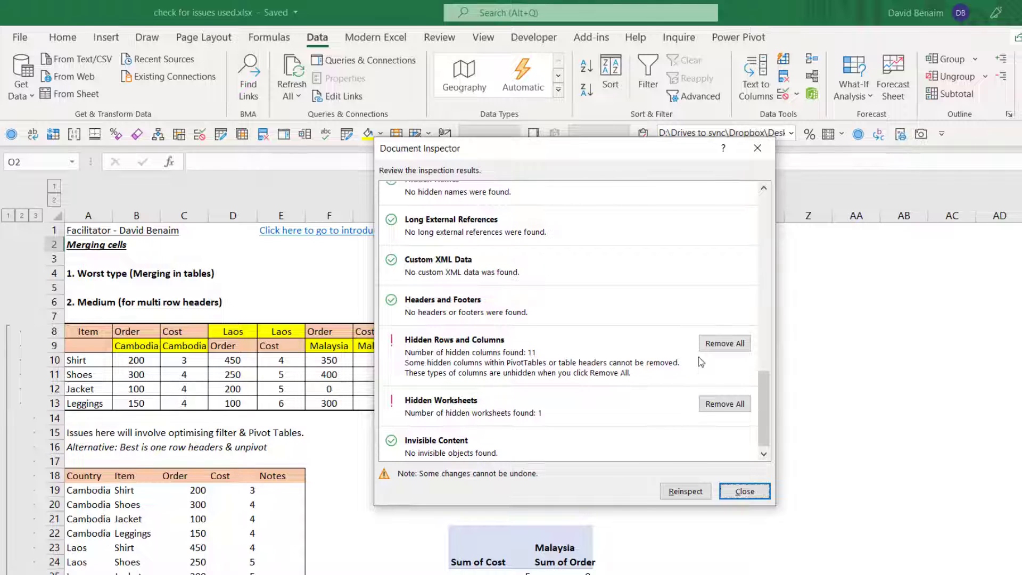
drag(647, 159, 612, 134)
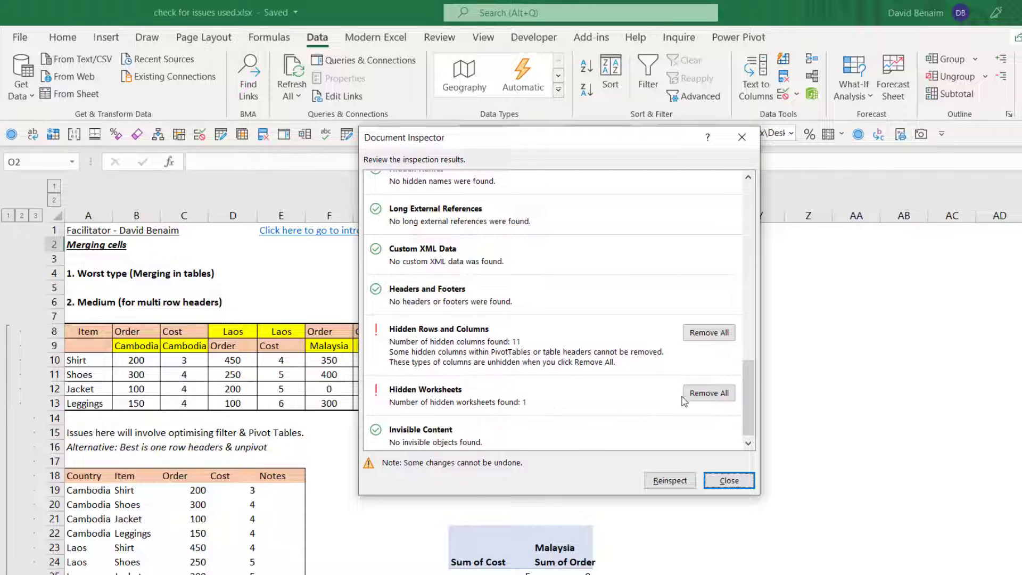
click(698, 395)
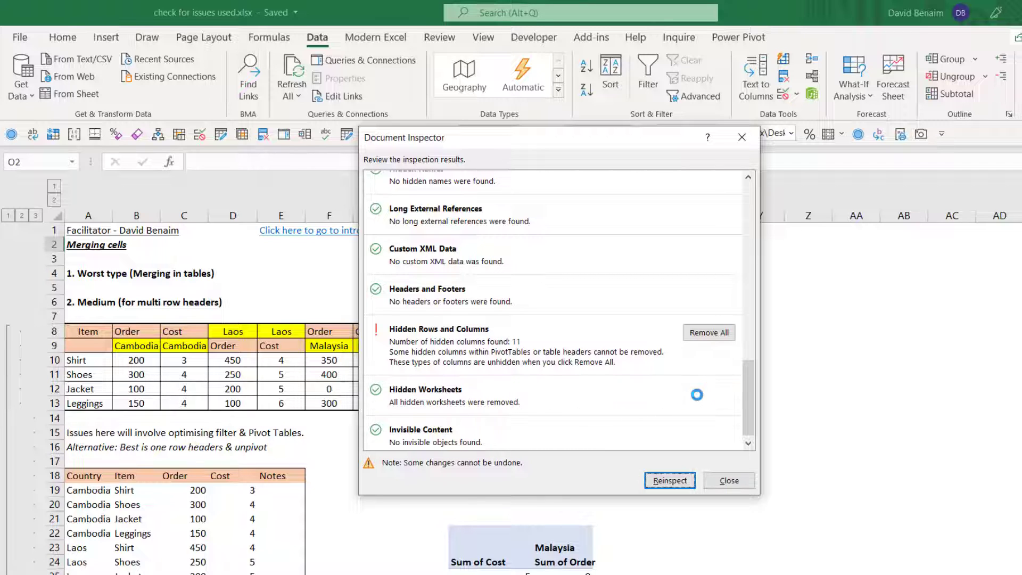
click(711, 334)
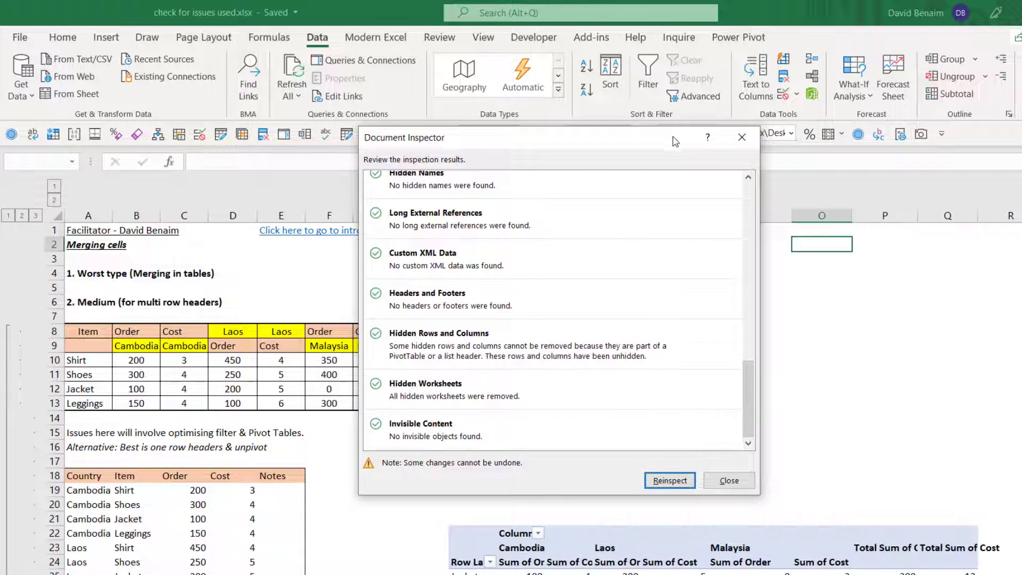
drag(667, 140, 713, 262)
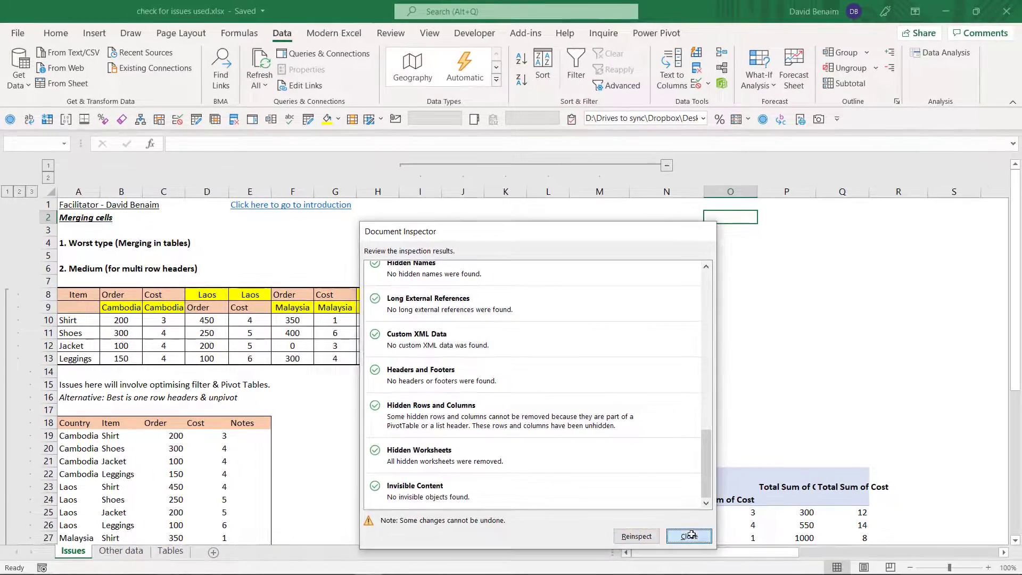
click(690, 534)
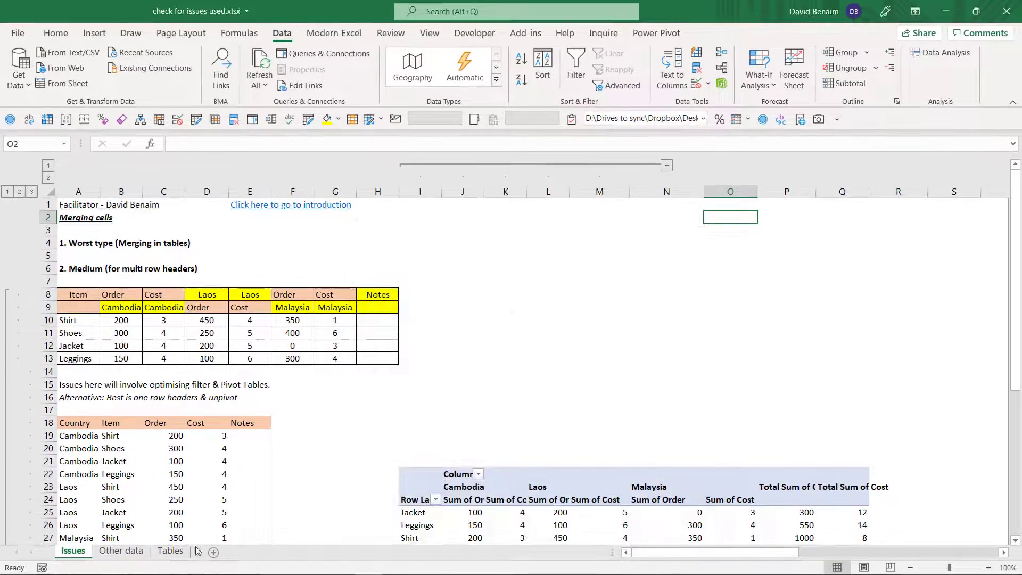
- From the Other data sheet, break the workbook's external links to Excel 2020 workbook.xlsx and Bad links.xlsx
click(121, 551)
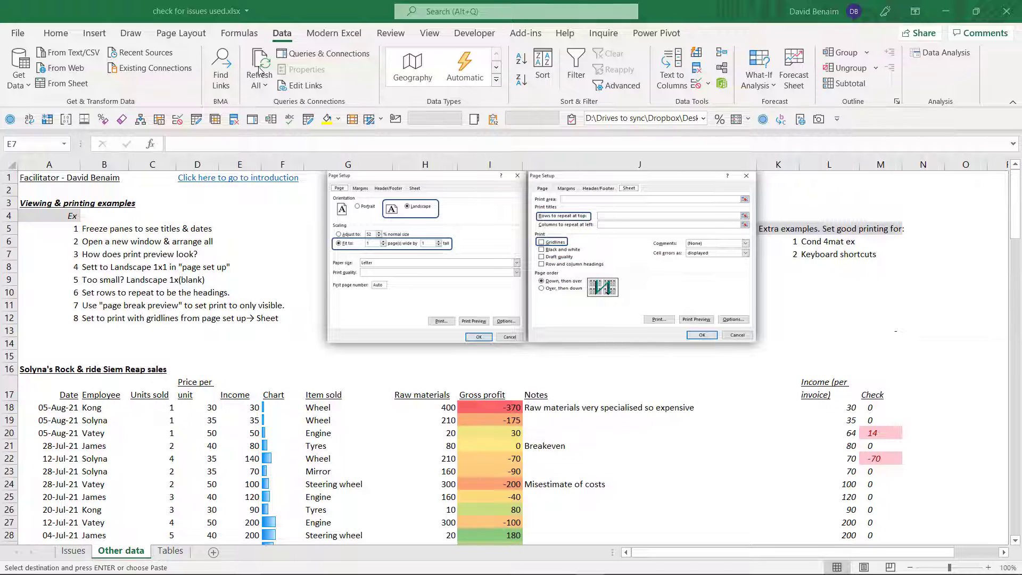
click(298, 87)
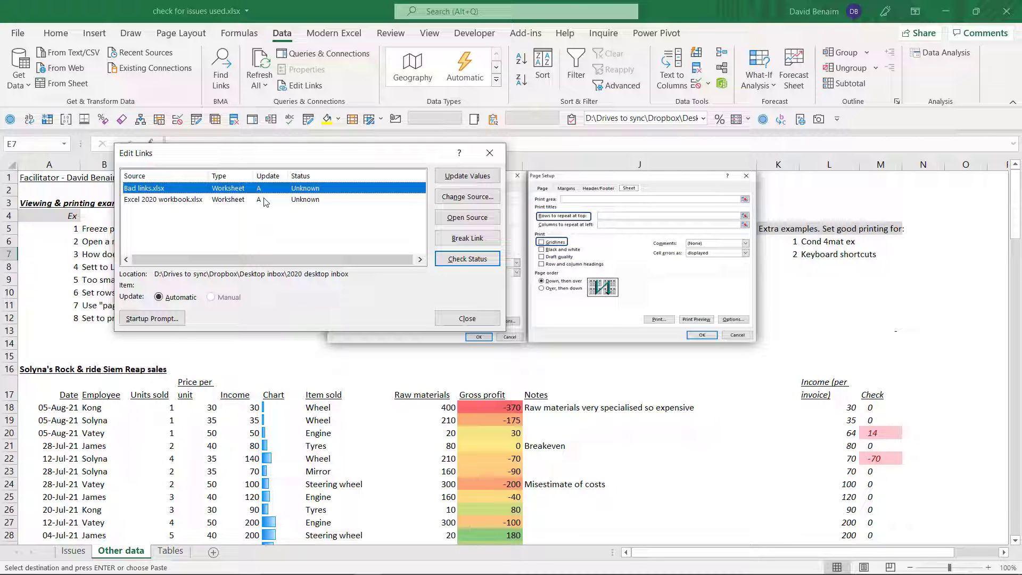
click(395, 201)
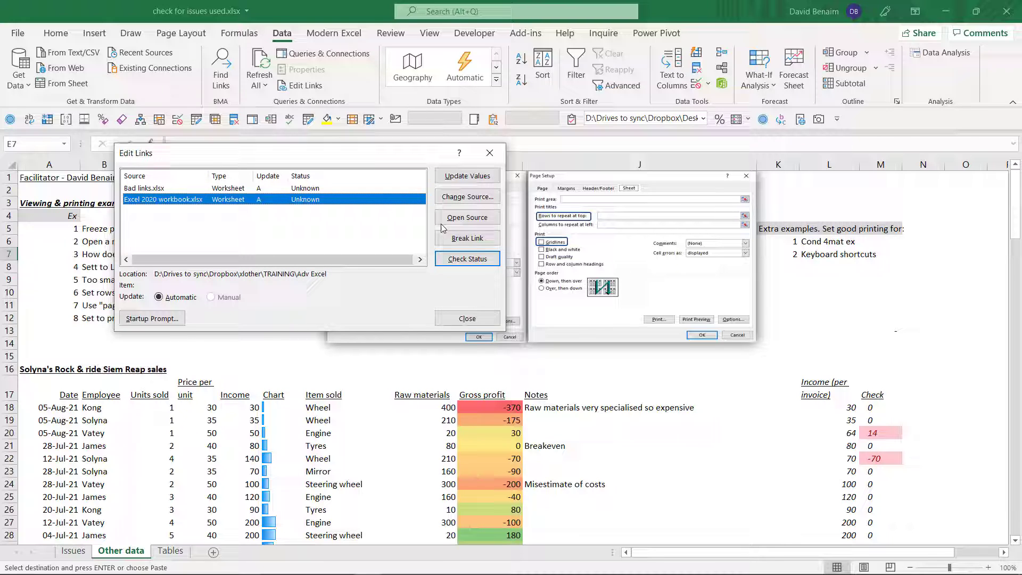
click(471, 238)
click(481, 328)
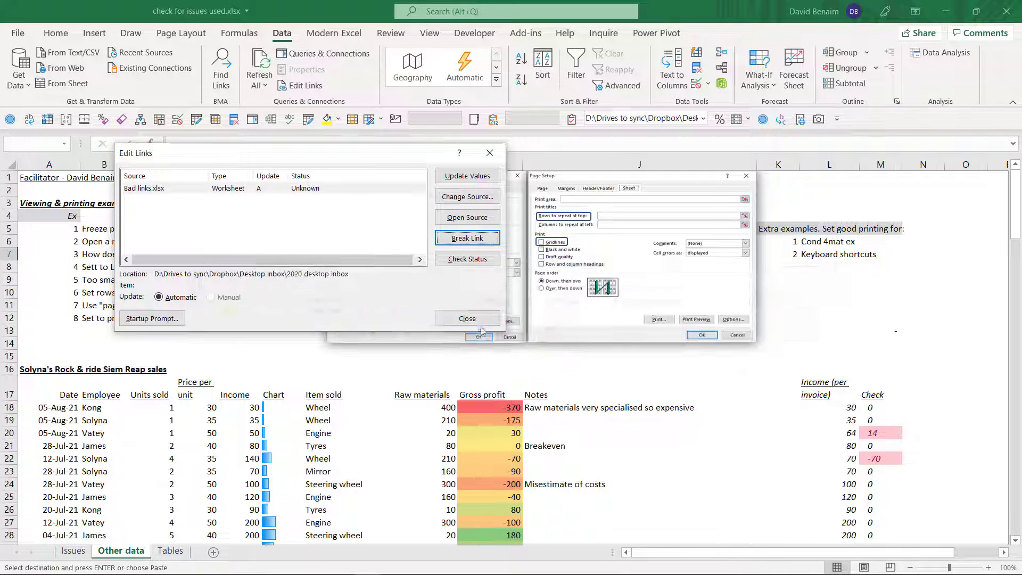
click(367, 189)
click(451, 240)
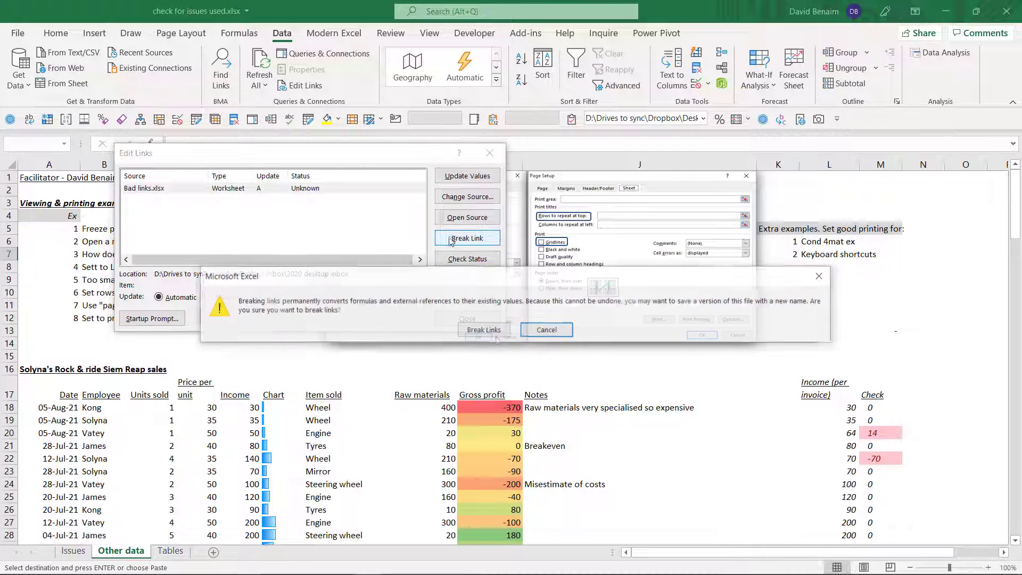
click(479, 330)
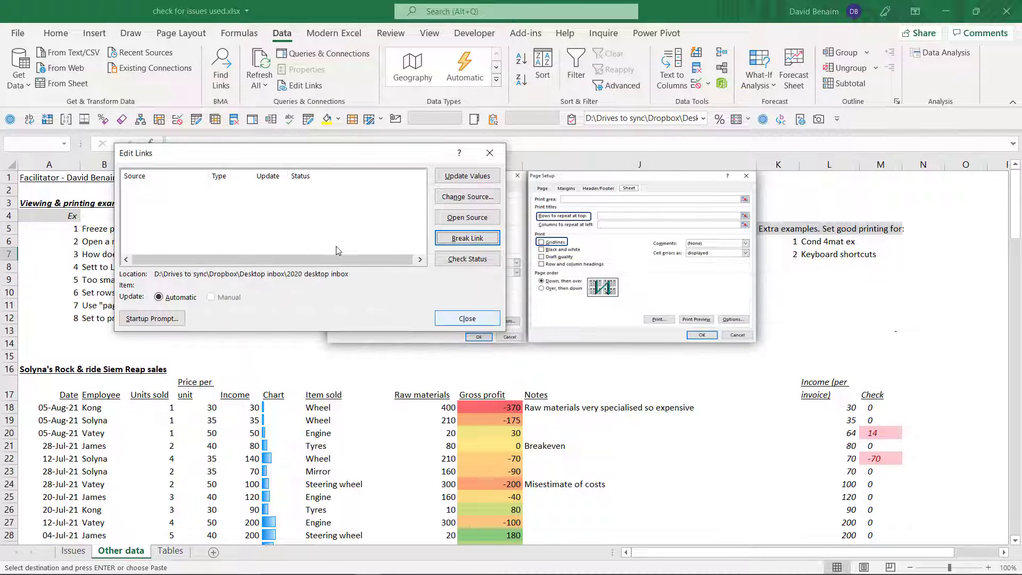
click(490, 153)
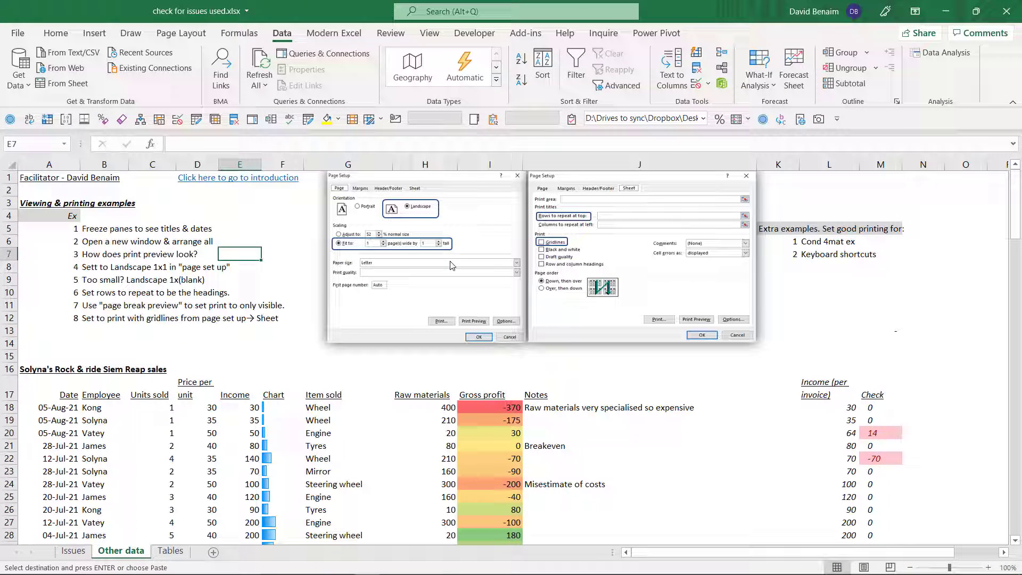
- Paste the copied PivotTable at P8 on the Other data sheet, accepting the external connection, and check its data source
click(991, 265)
key(ctrl+v)
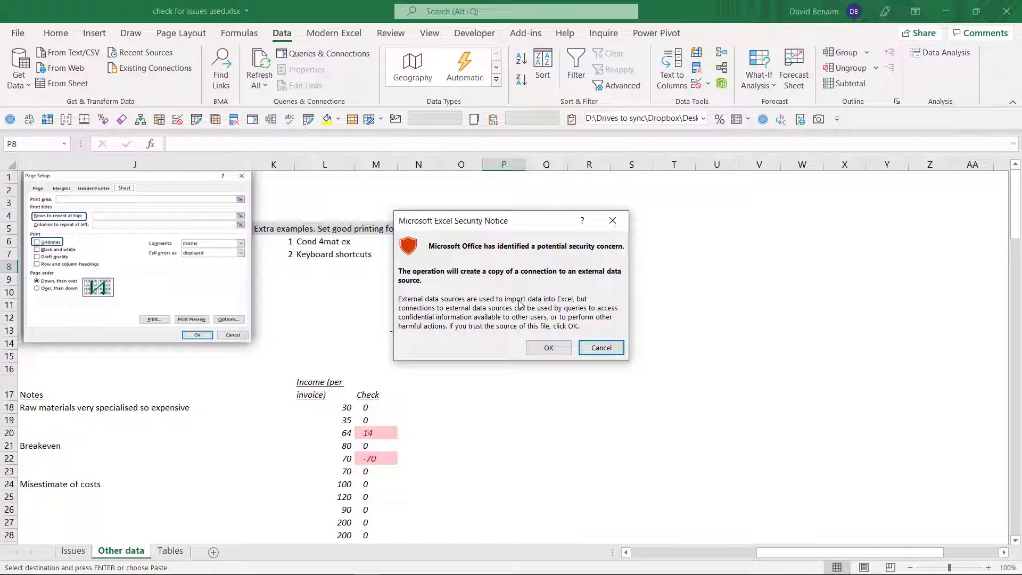
click(548, 347)
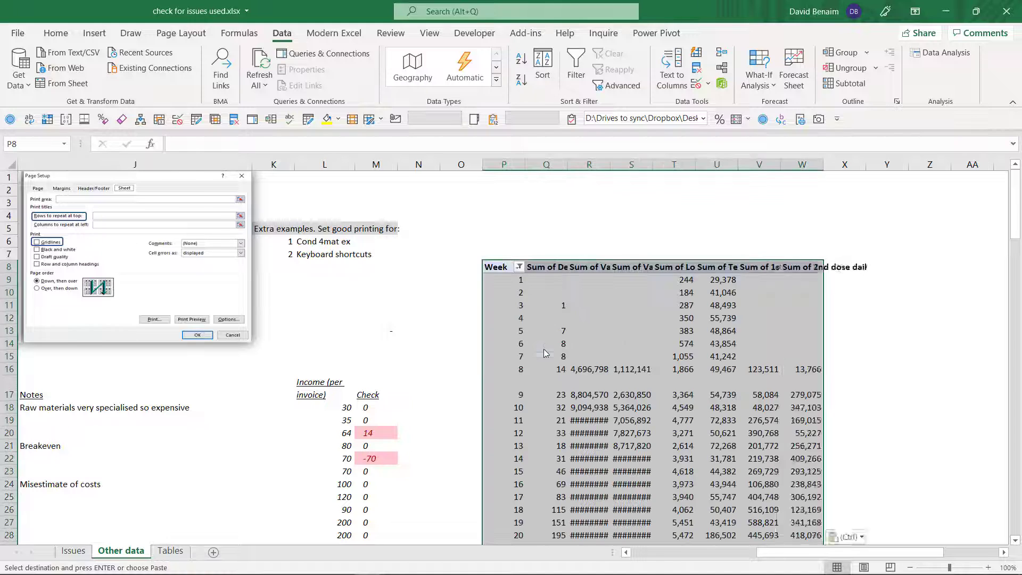
click(601, 202)
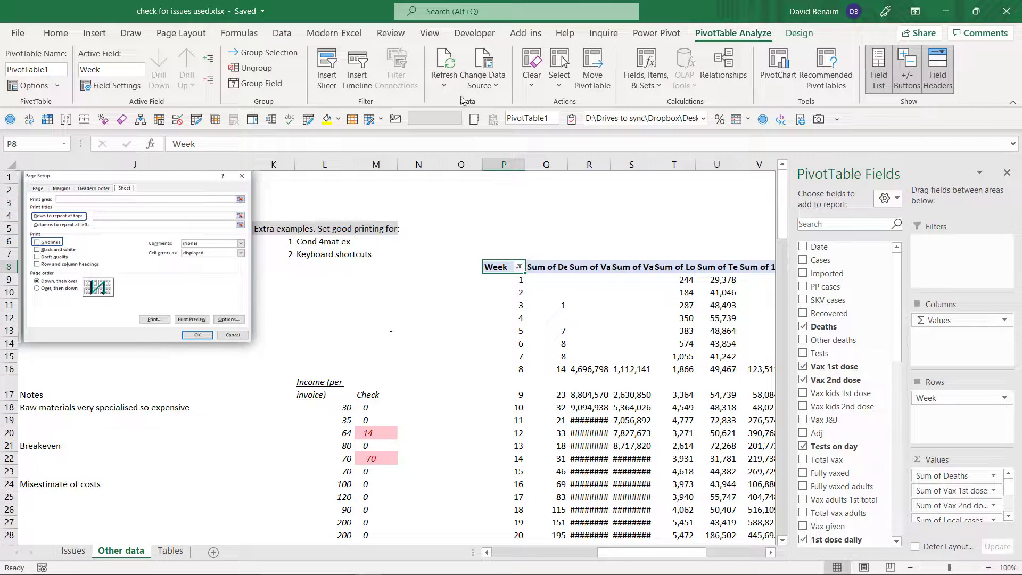
click(482, 61)
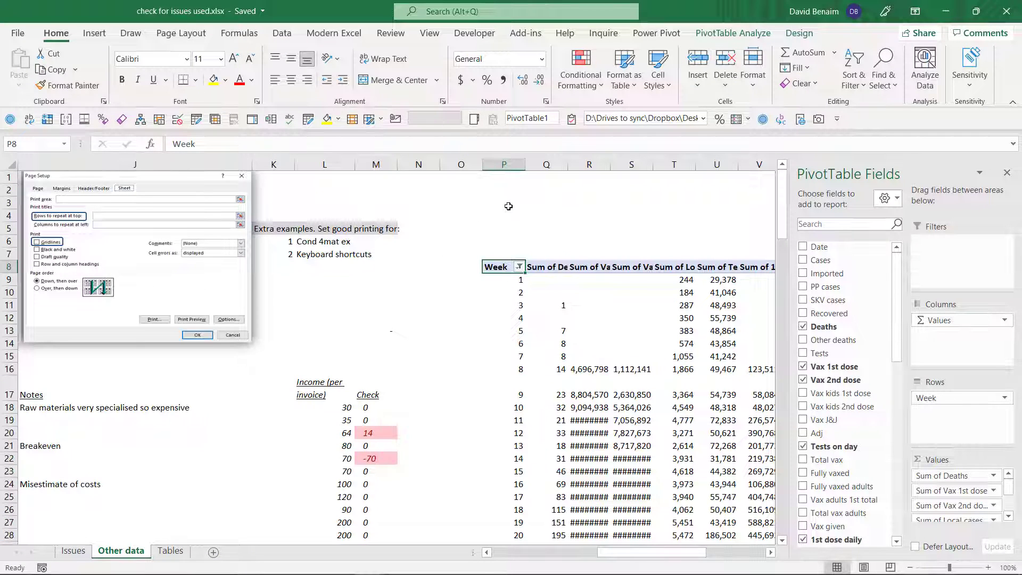
- Delete the pasted PivotTable from the Other data sheet and check whether any external links remain to edit
click(498, 227)
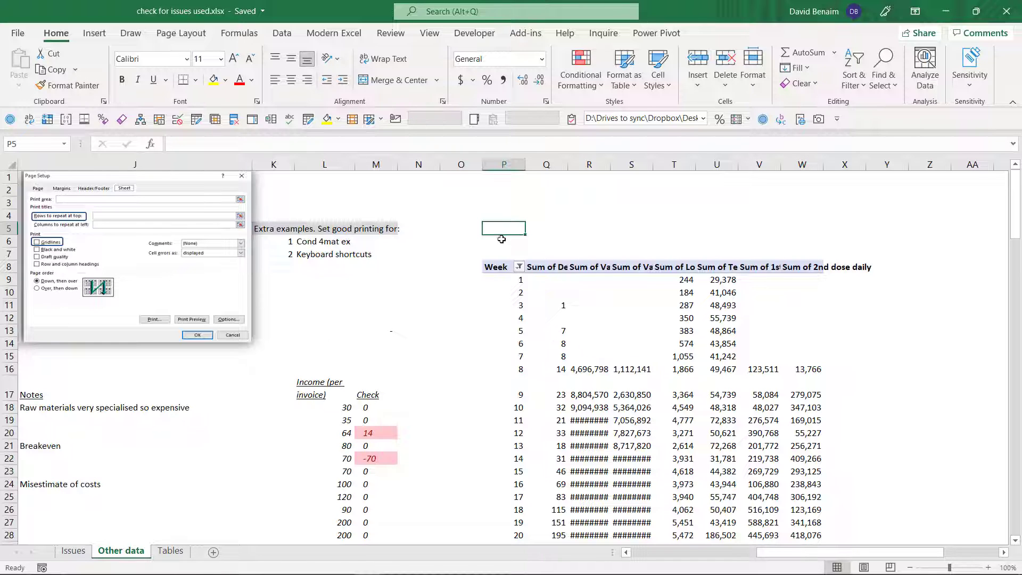
drag(501, 241, 828, 520)
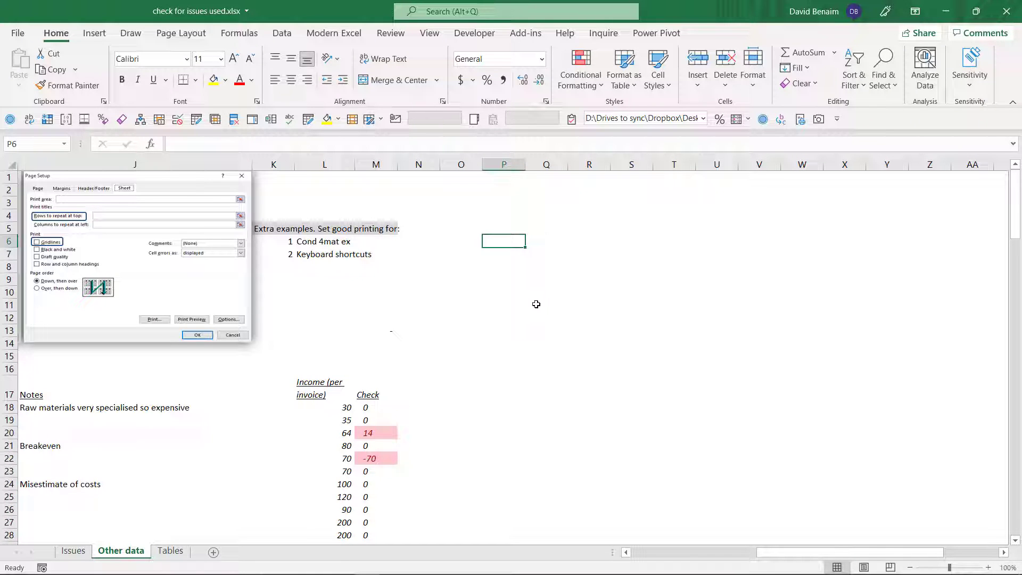
key(Left)
key(Left)
key(Left)
key(Left)
key(Left)
key(Left)
key(Left)
key(Left)
key(Left)
key(Left)
key(Left)
key(Left)
key(Left)
key(Left)
key(Left)
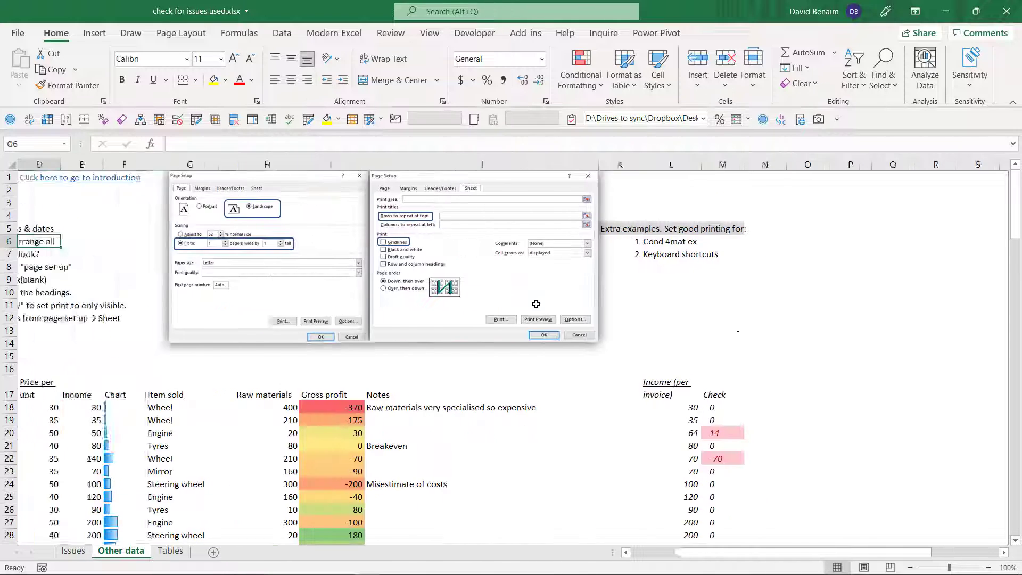
key(Right)
key(Left)
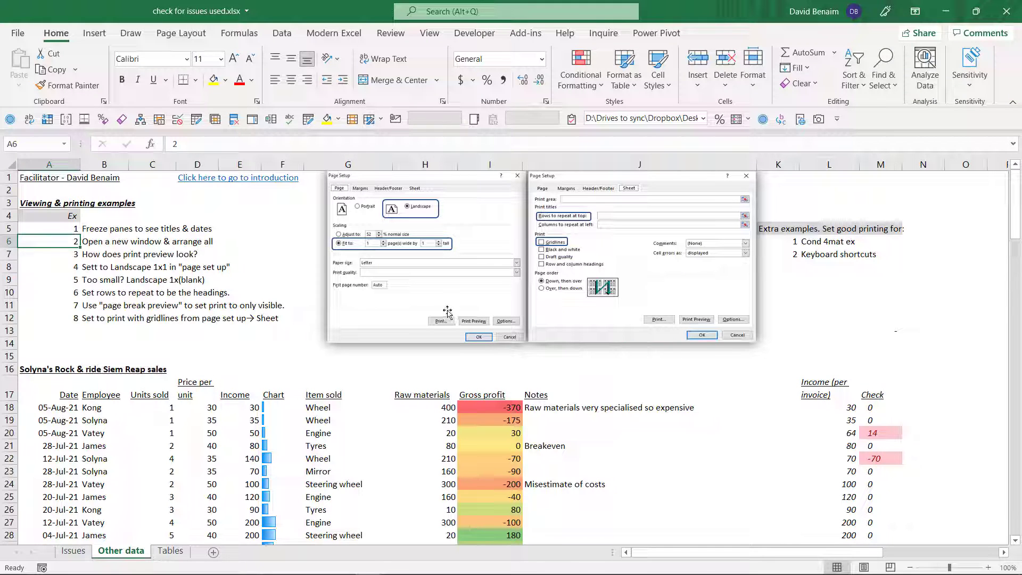
click(271, 34)
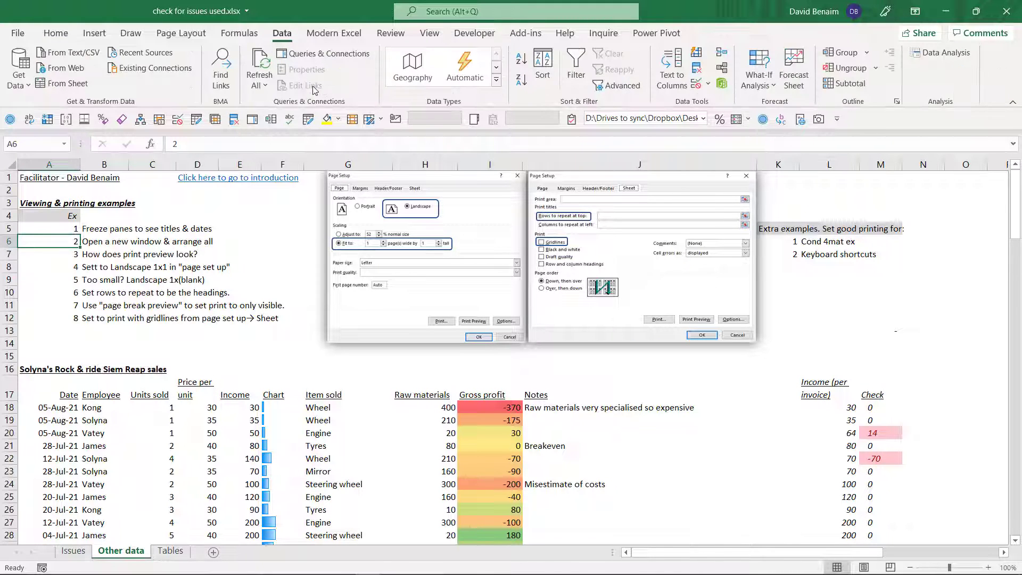
click(280, 263)
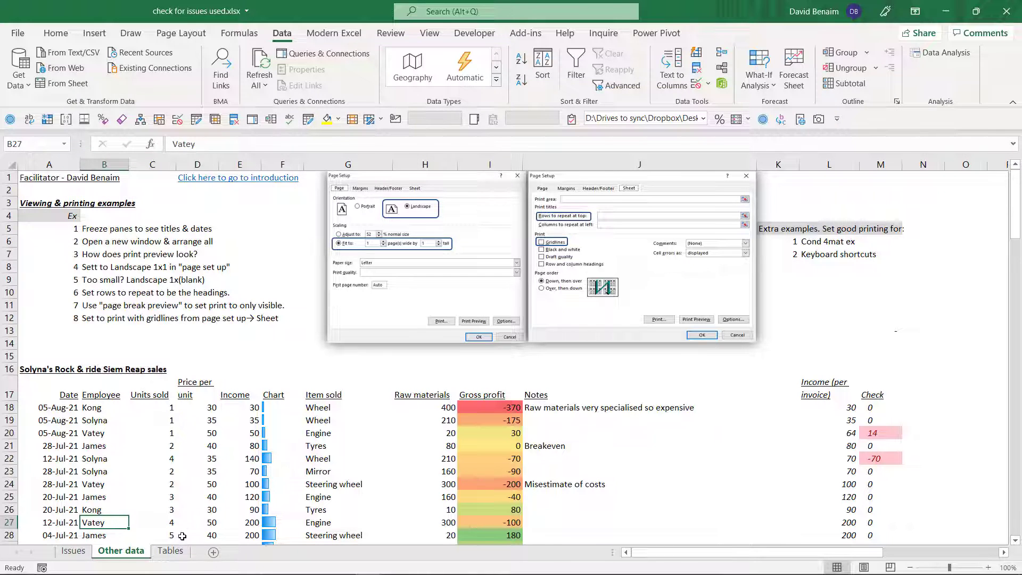
- Spell-check the whole Tables sheet, changing "MovieTable" to "Movie Table" and "ther" to "there"
click(170, 550)
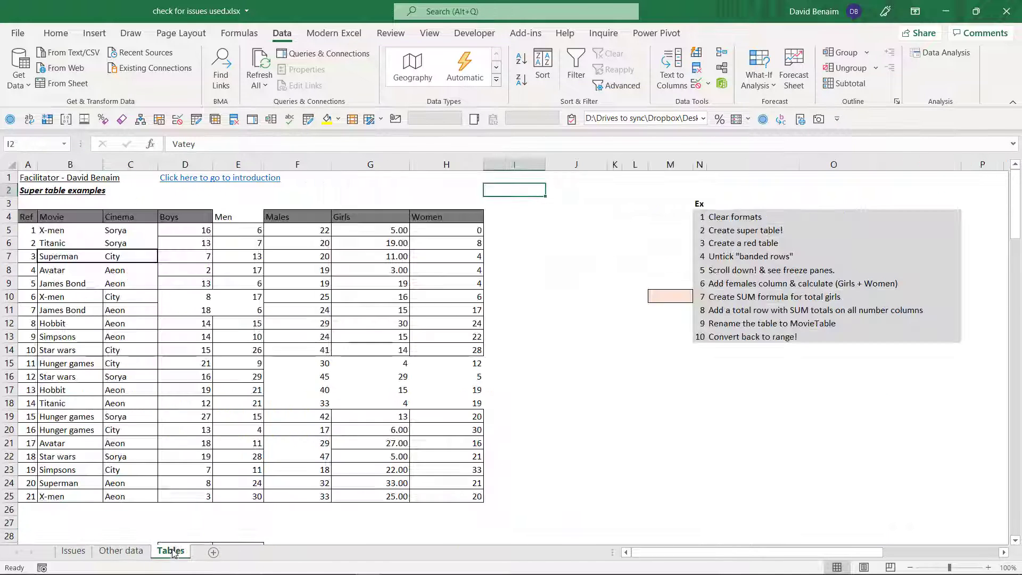
click(390, 33)
click(21, 64)
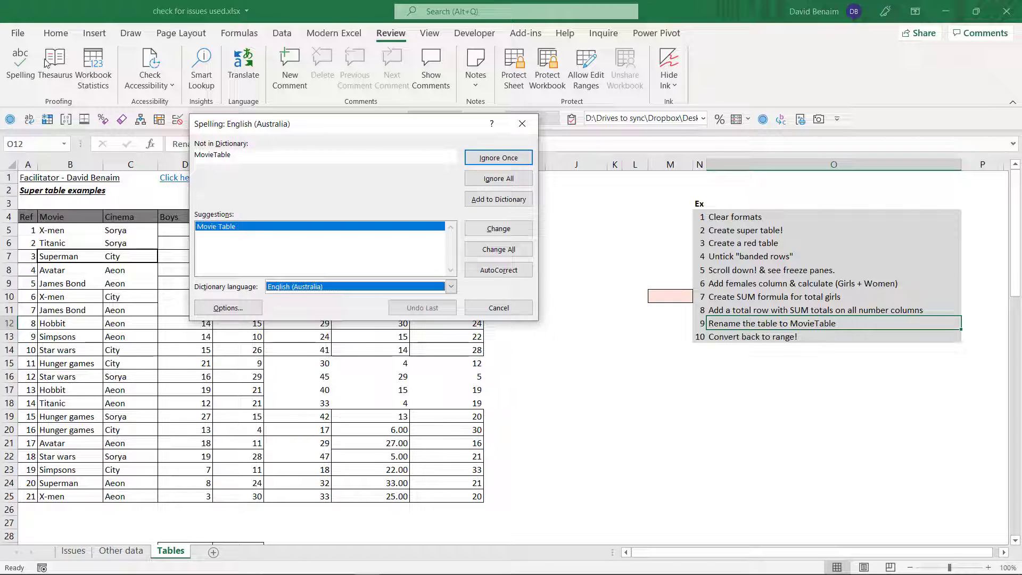
click(498, 229)
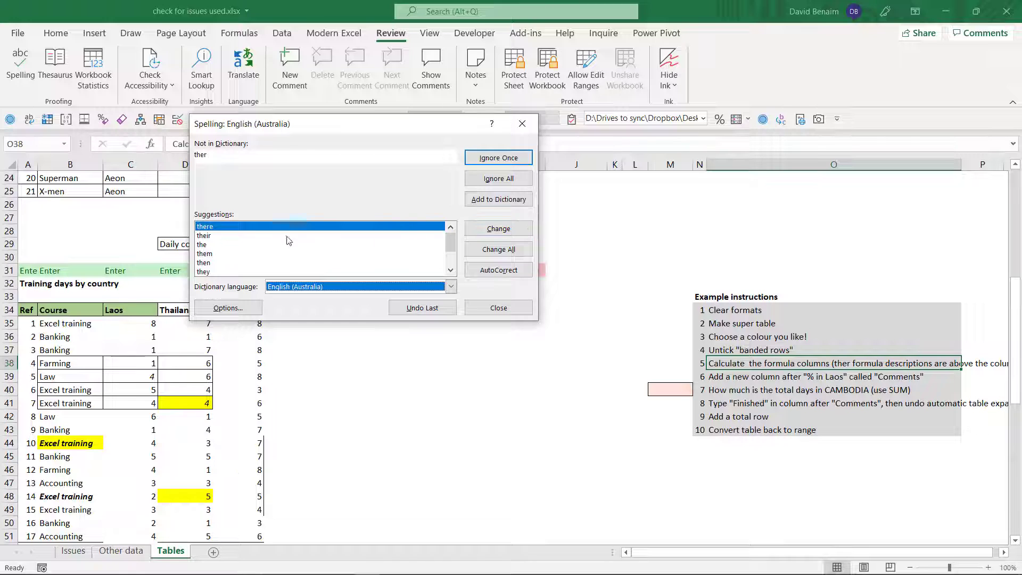
click(487, 229)
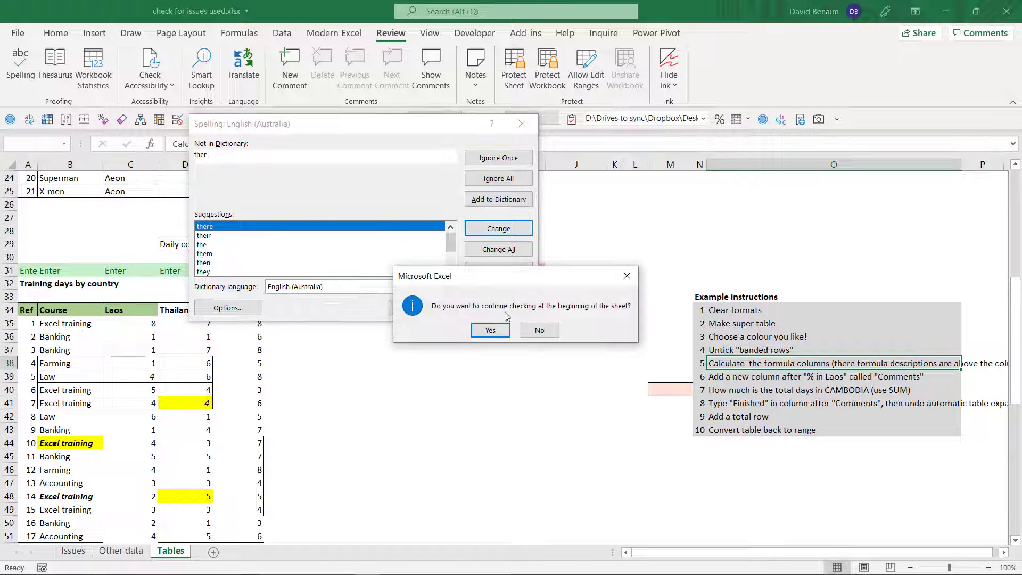
click(490, 330)
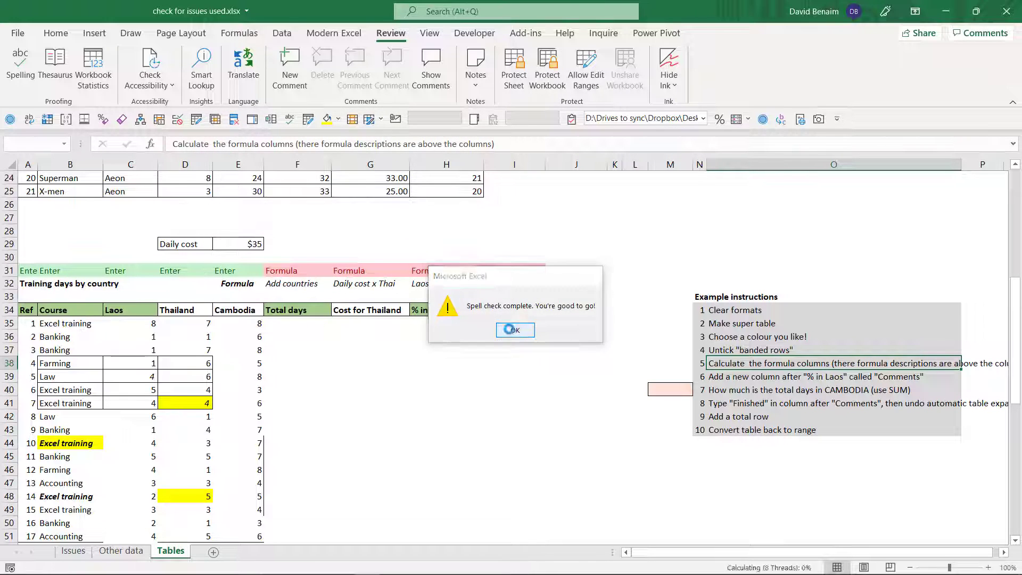
click(512, 330)
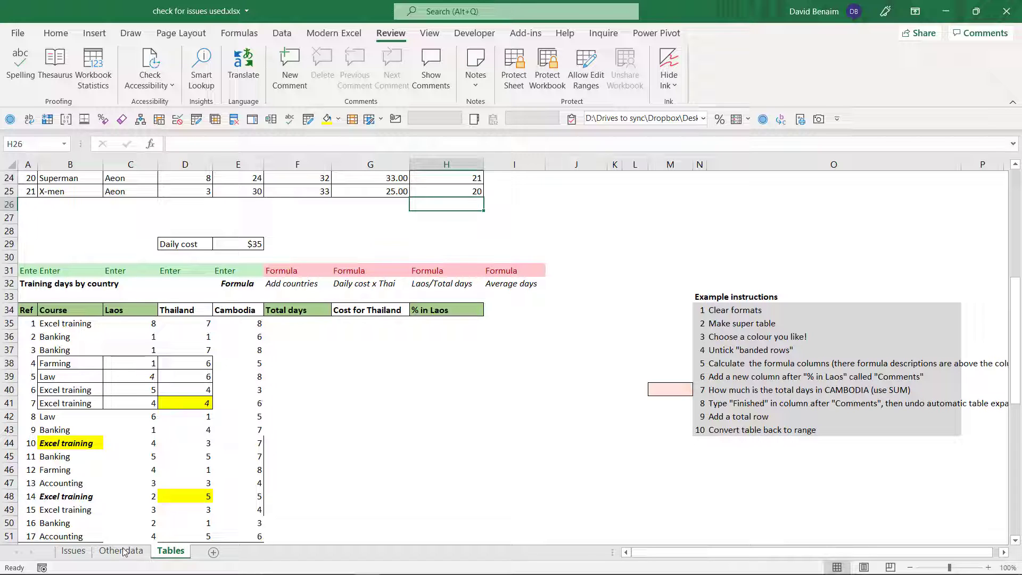
- Return to the Other data sheet
click(521, 204)
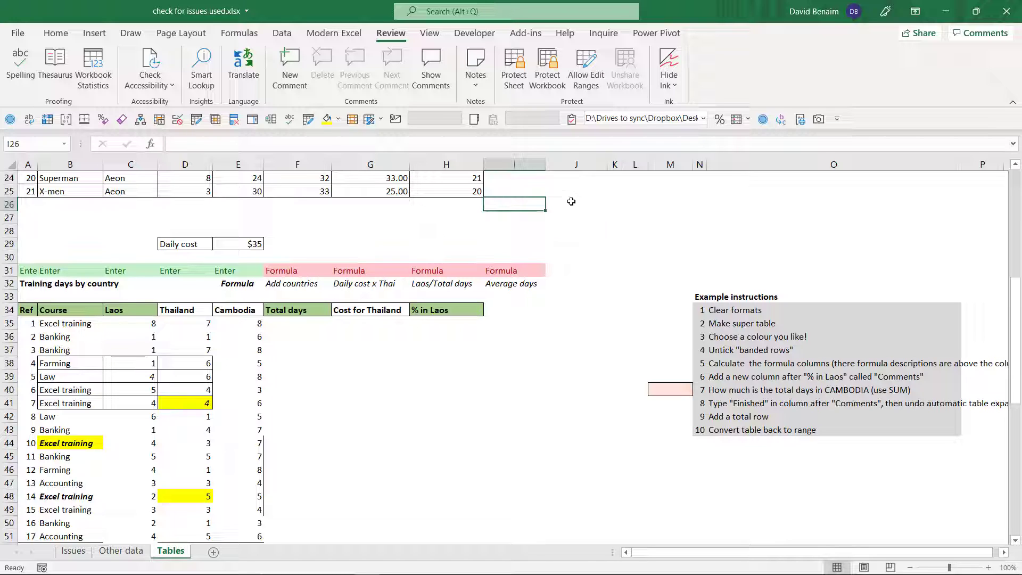
key(ctrl+Page_Up)
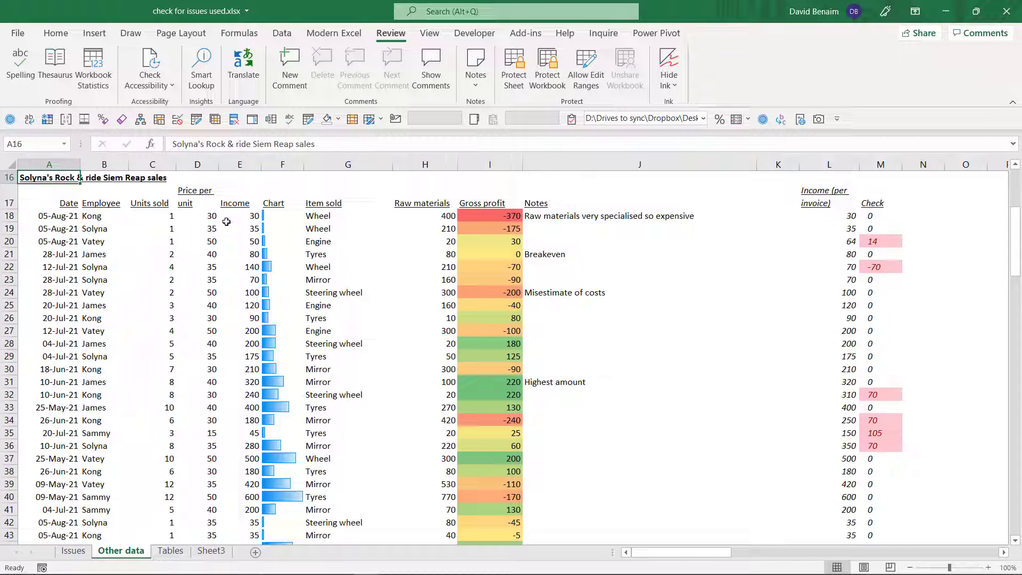